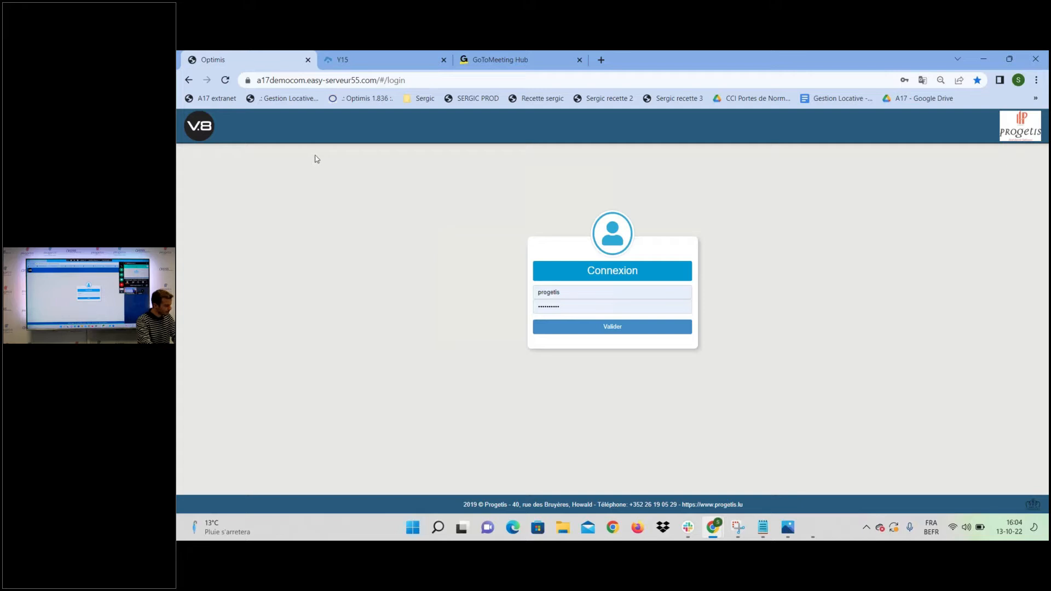
# Log in to the Y15 site and the Optimis site with the prefilled credentials.
pyautogui.click(336, 64)
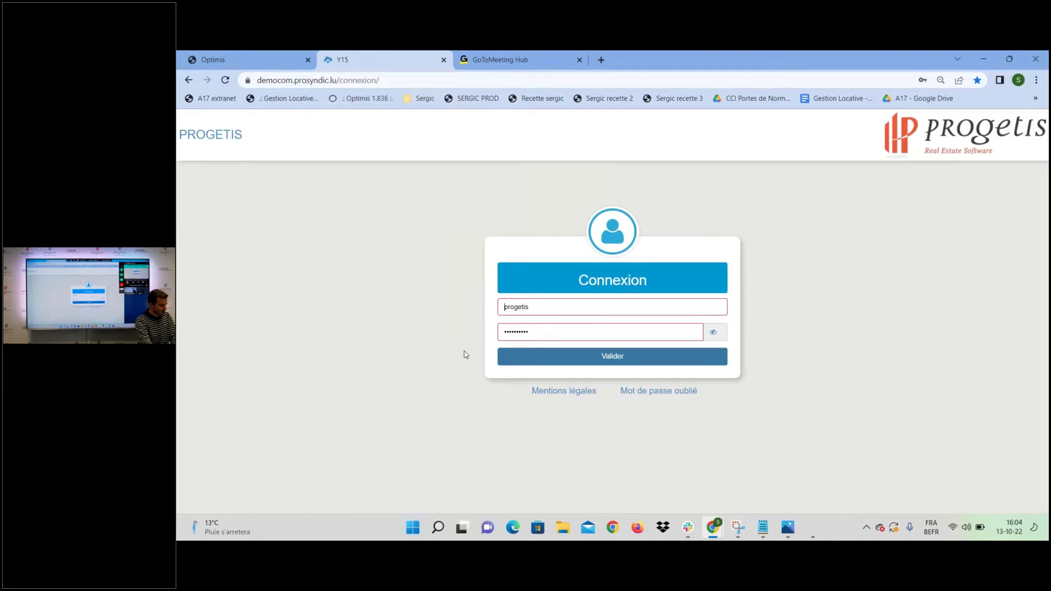
pyautogui.click(541, 359)
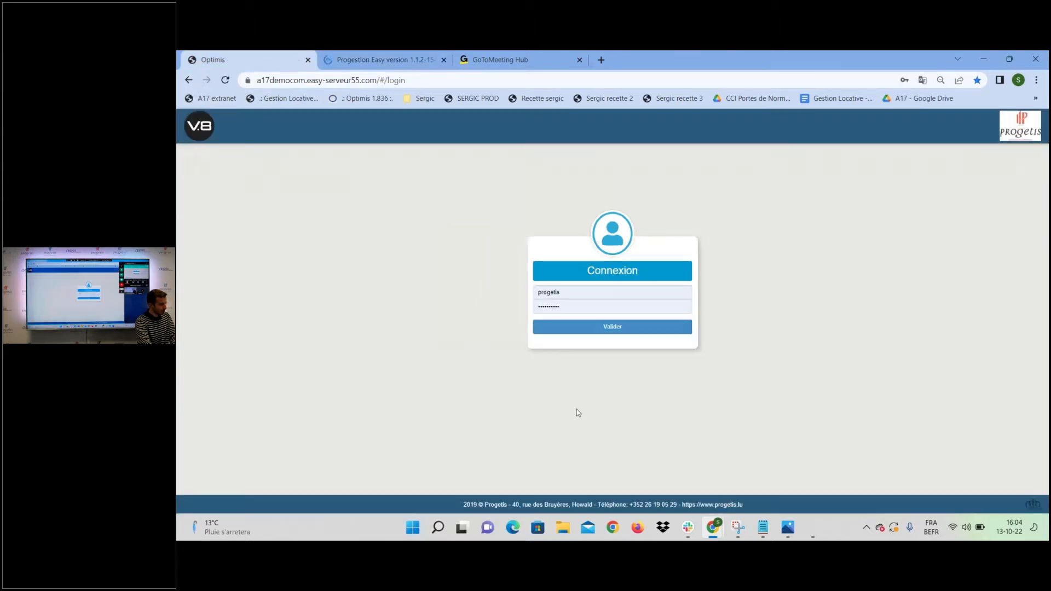
pyautogui.click(595, 330)
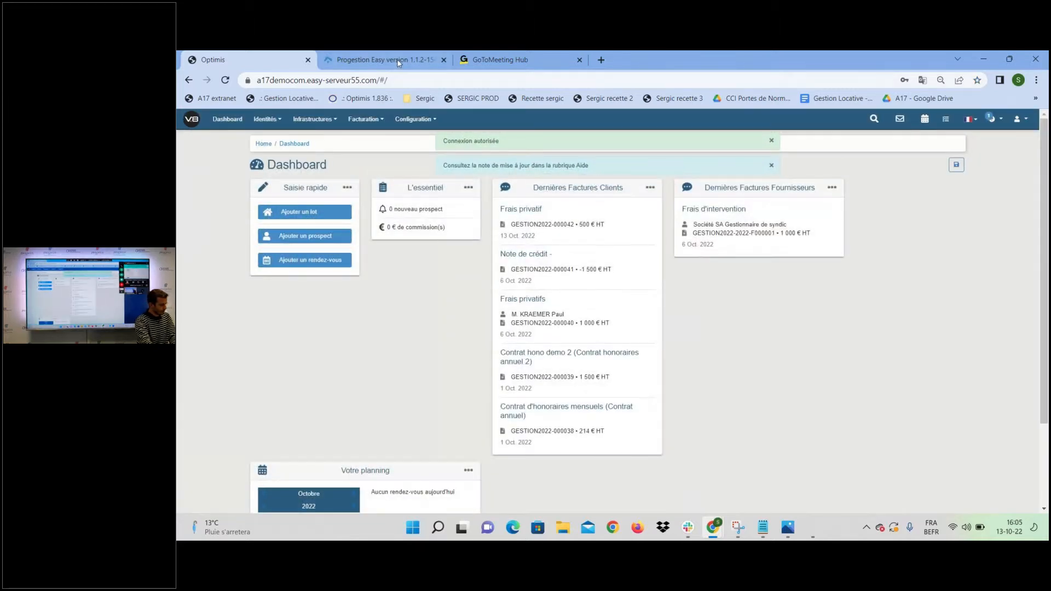
# Place the Progestion Easy page ahead of Optimis in the browser and return to the Optimis dashboard.
pyautogui.click(383, 60)
pyautogui.moveTo(384, 60); pyautogui.dragTo(257, 60)
pyautogui.click(377, 57)
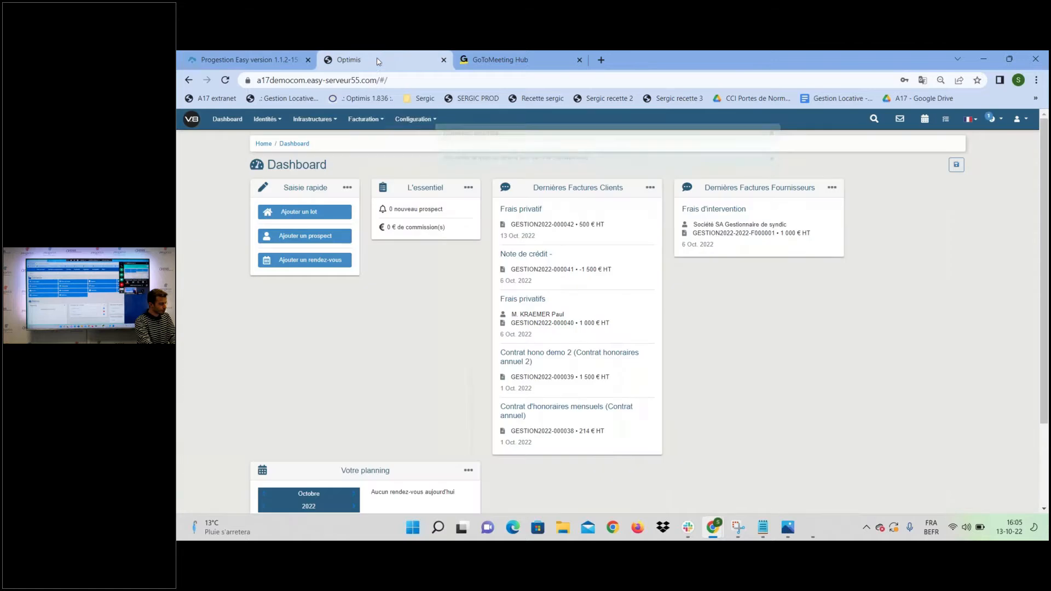
# Open the details of the PROSYNDIC office from the configured offices (Bureaux).
pyautogui.click(419, 121)
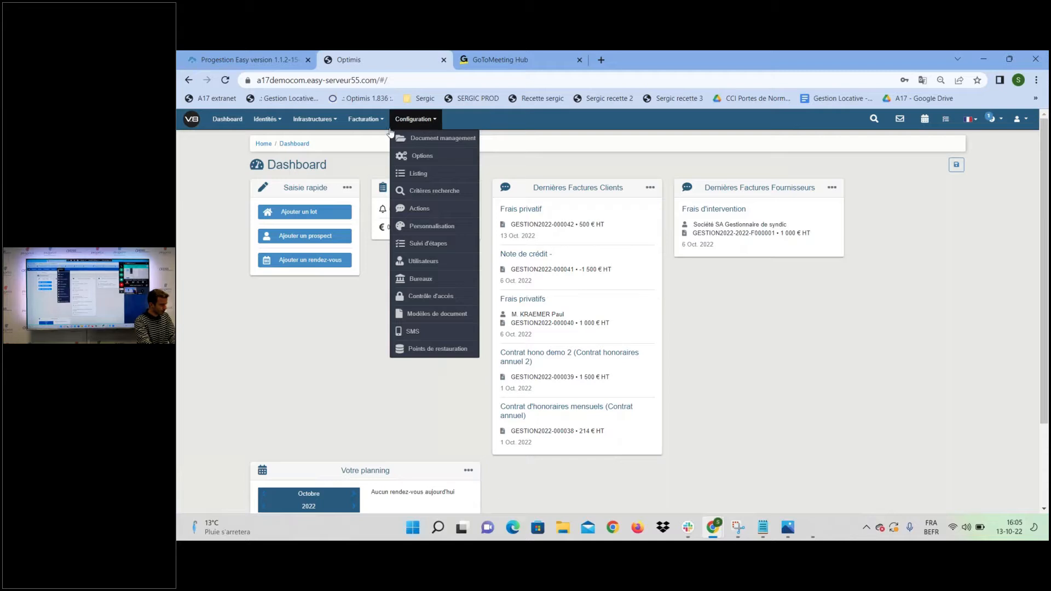
pyautogui.click(425, 280)
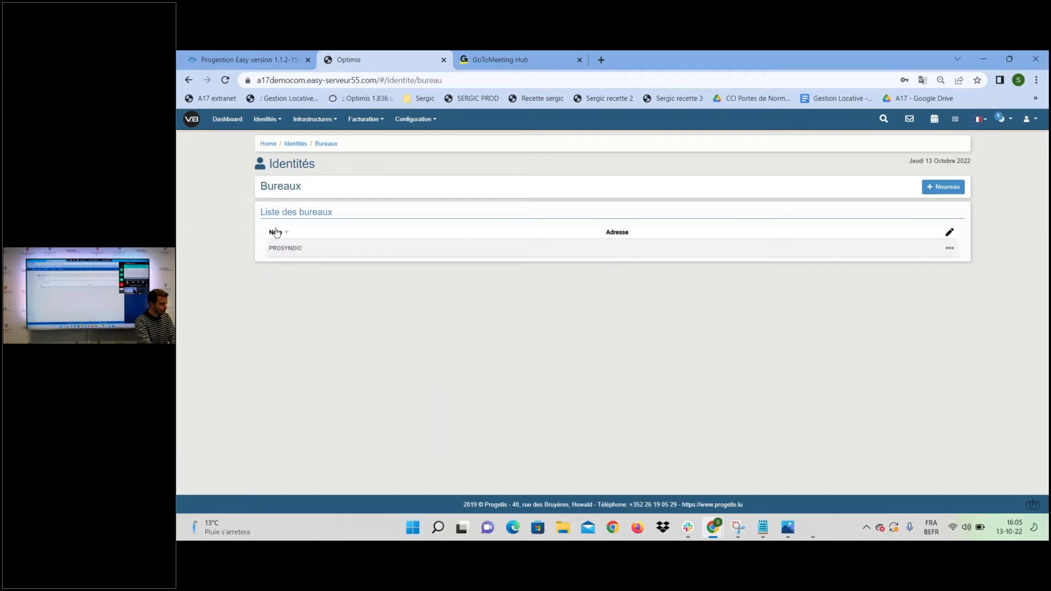
pyautogui.click(302, 249)
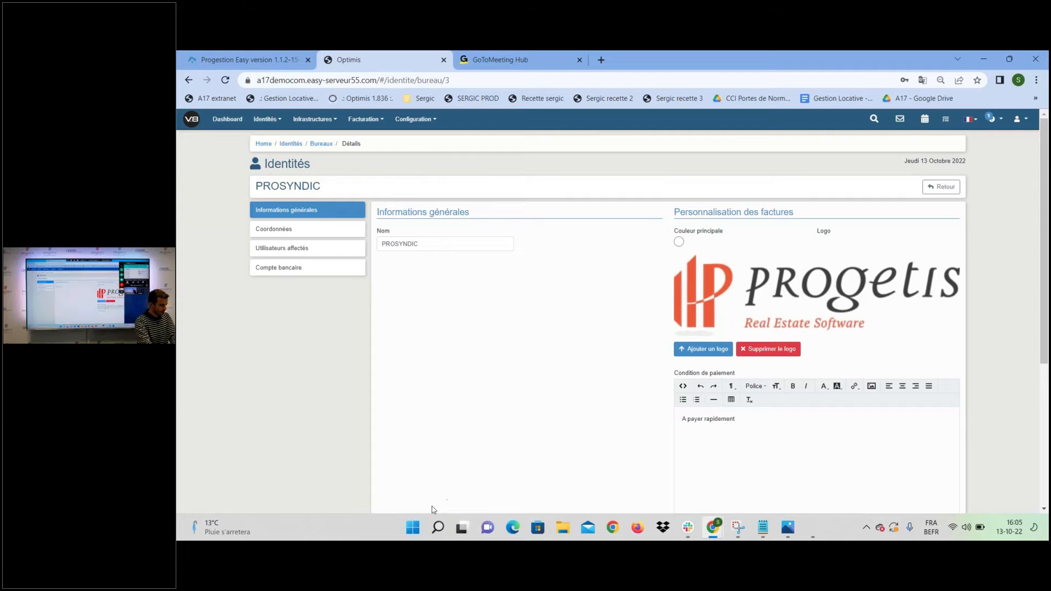
# Review PROSYNDIC's invoice logo, payment conditions and footer, along with its bank account and contact details.
pyautogui.scroll(-1, 545, 368)
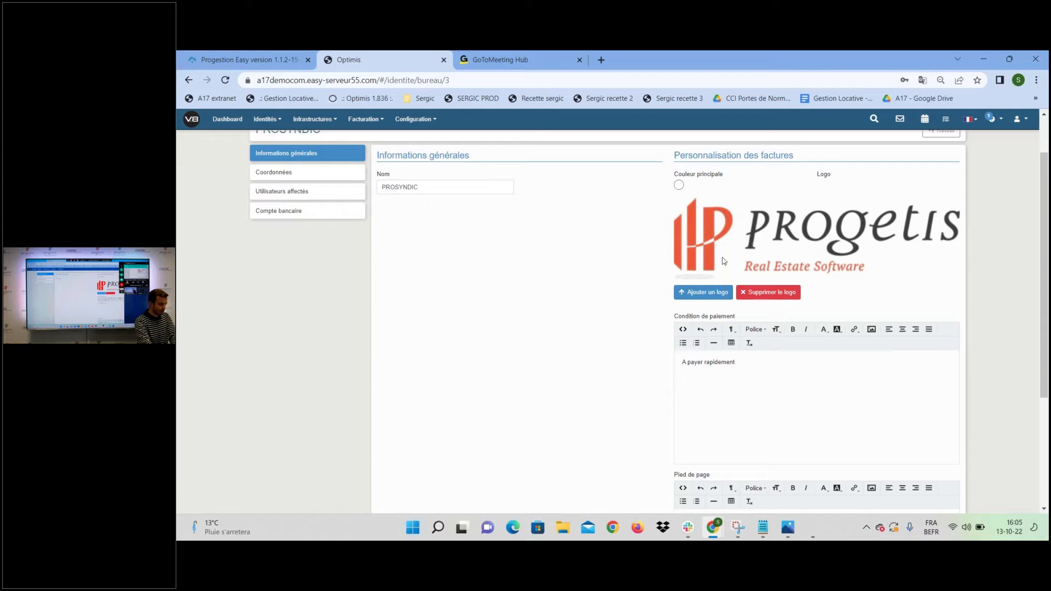
pyautogui.scroll(-1, 723, 263)
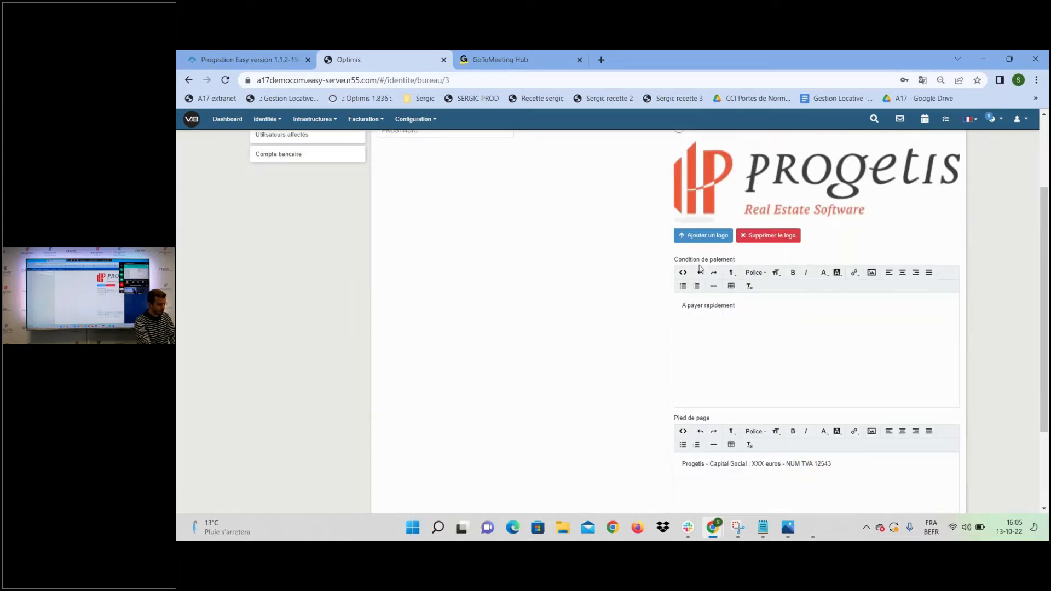
pyautogui.scroll(-1, 642, 385)
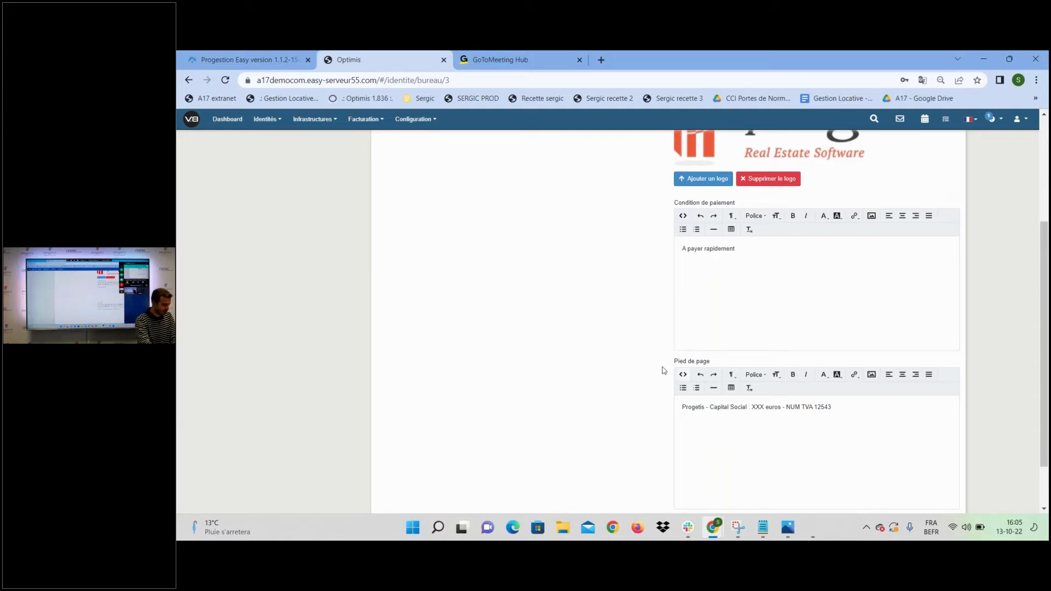
pyautogui.scroll(3, 542, 340)
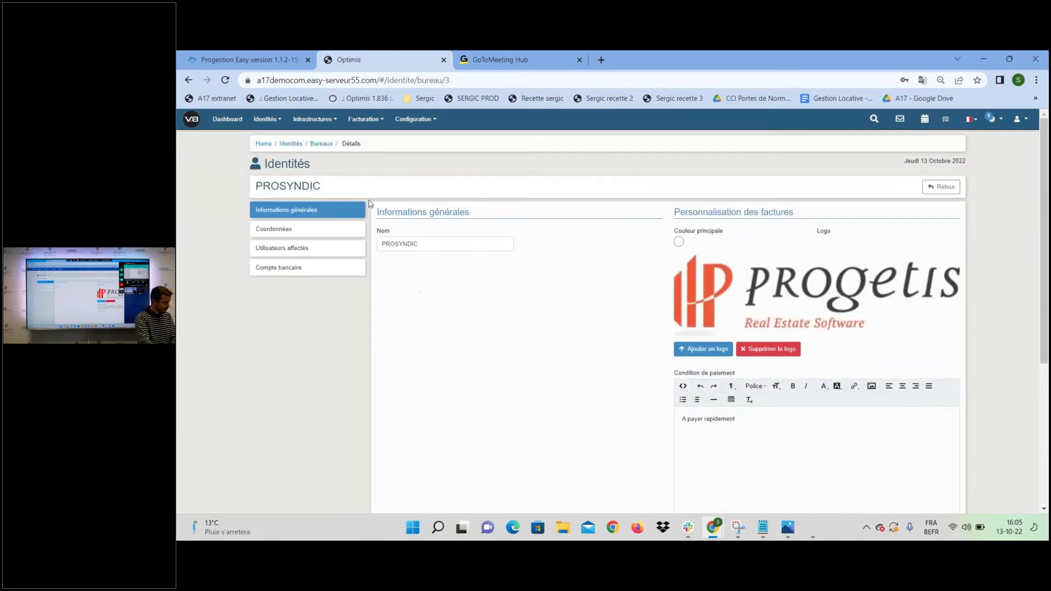
pyautogui.click(273, 268)
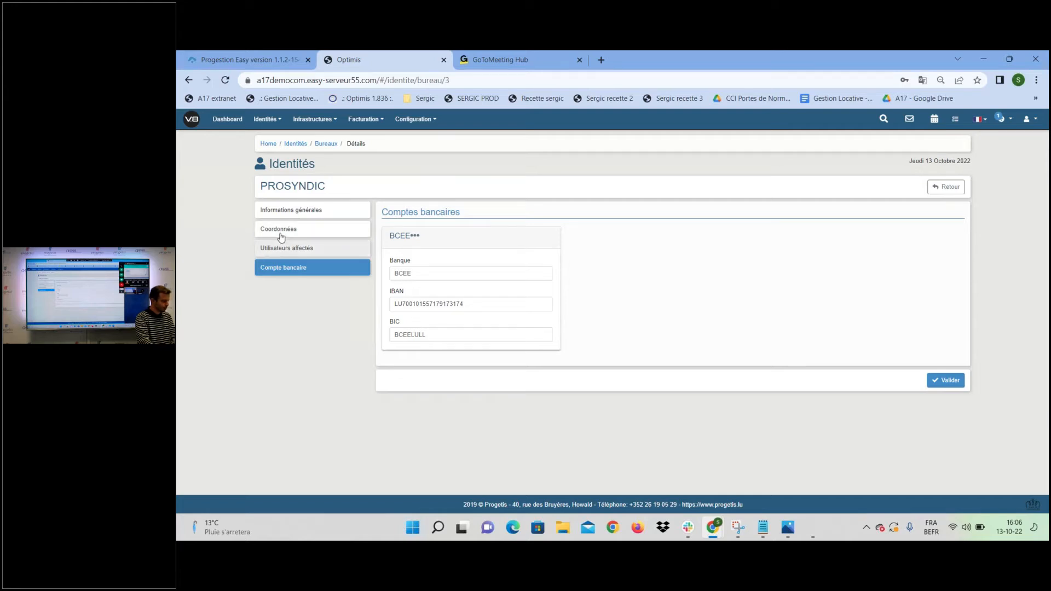
pyautogui.click(301, 237)
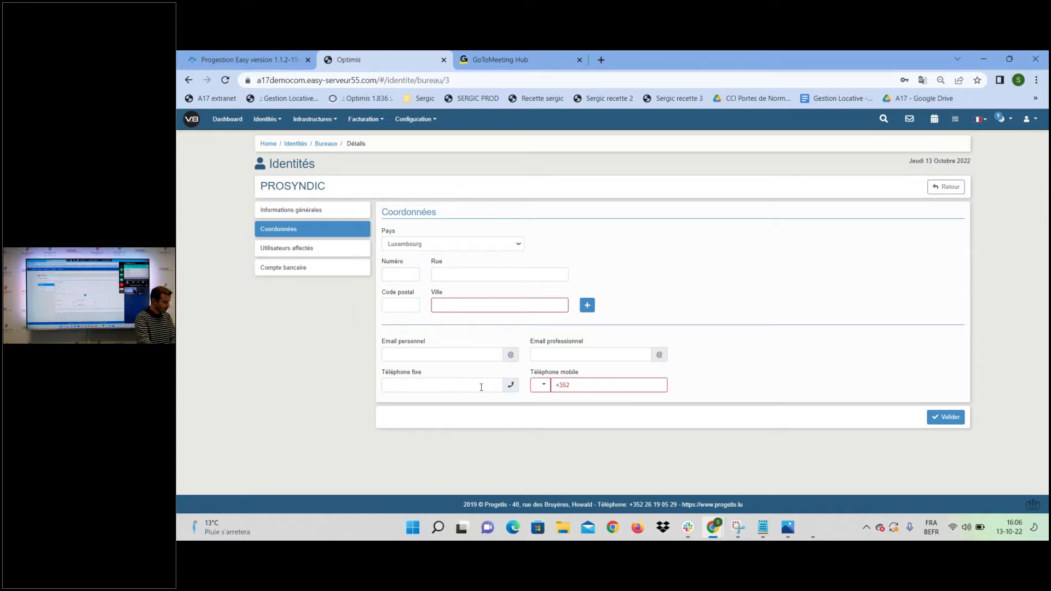
# Show the list of client invoices (Factures client) in the billing module.
pyautogui.click(363, 119)
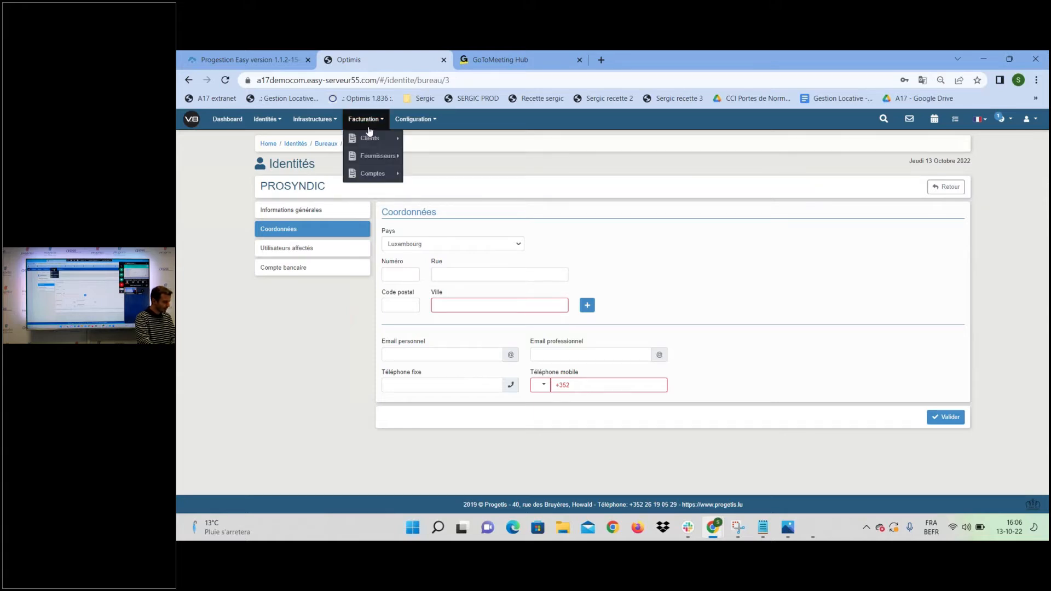
pyautogui.moveTo(377, 138)
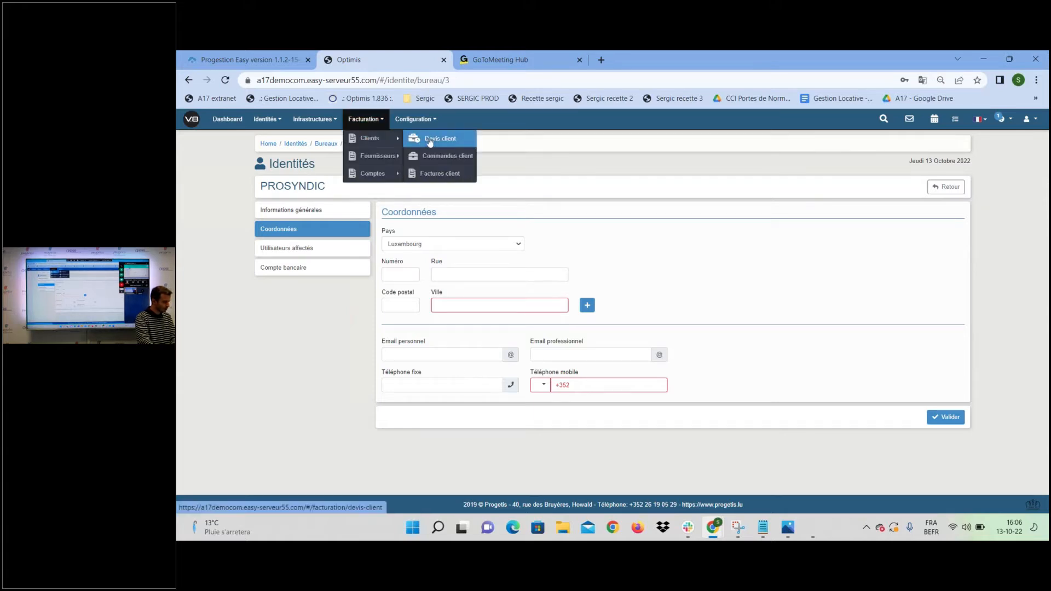
pyautogui.click(441, 174)
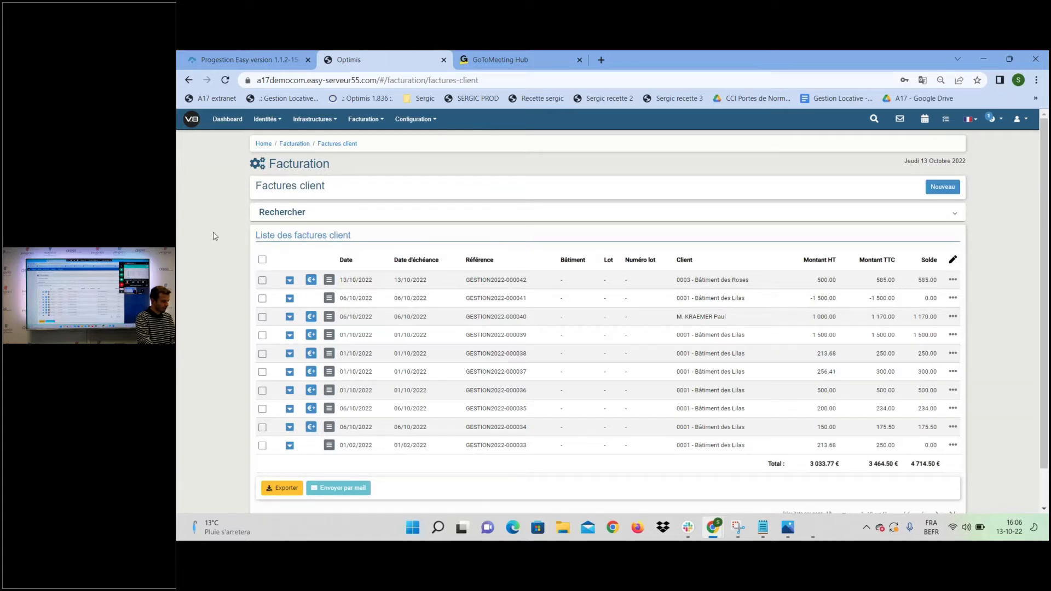
# Switch to Progestion Easy and change the business area to Syndic.
pyautogui.click(255, 60)
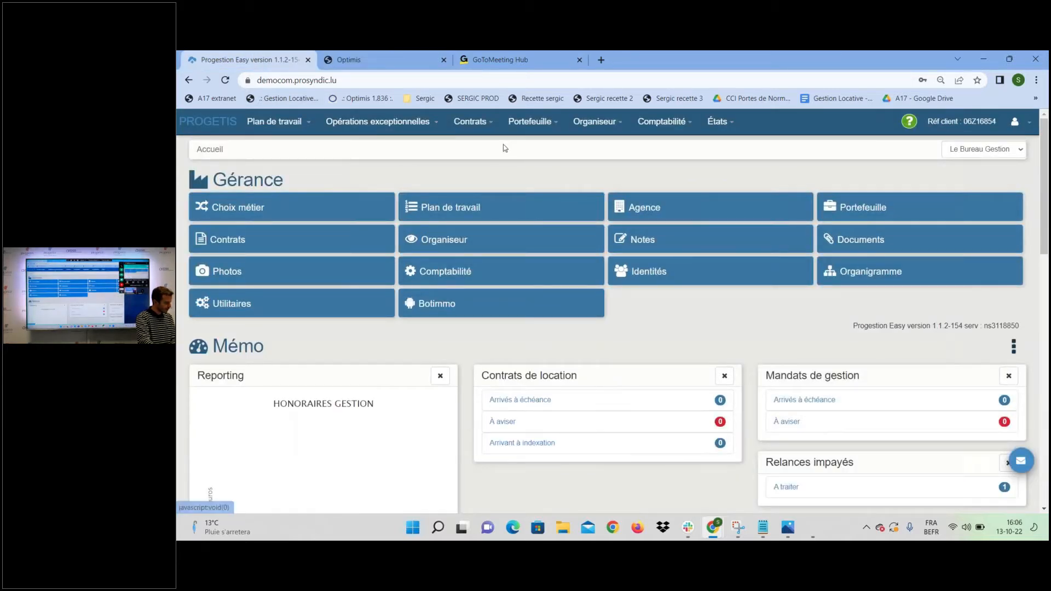
pyautogui.click(259, 209)
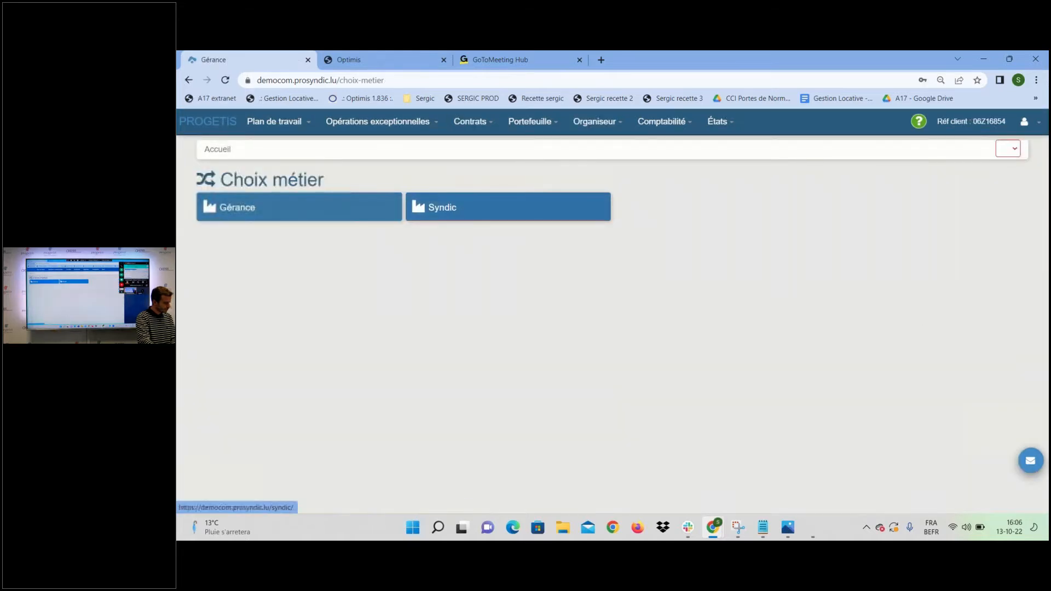
pyautogui.click(453, 206)
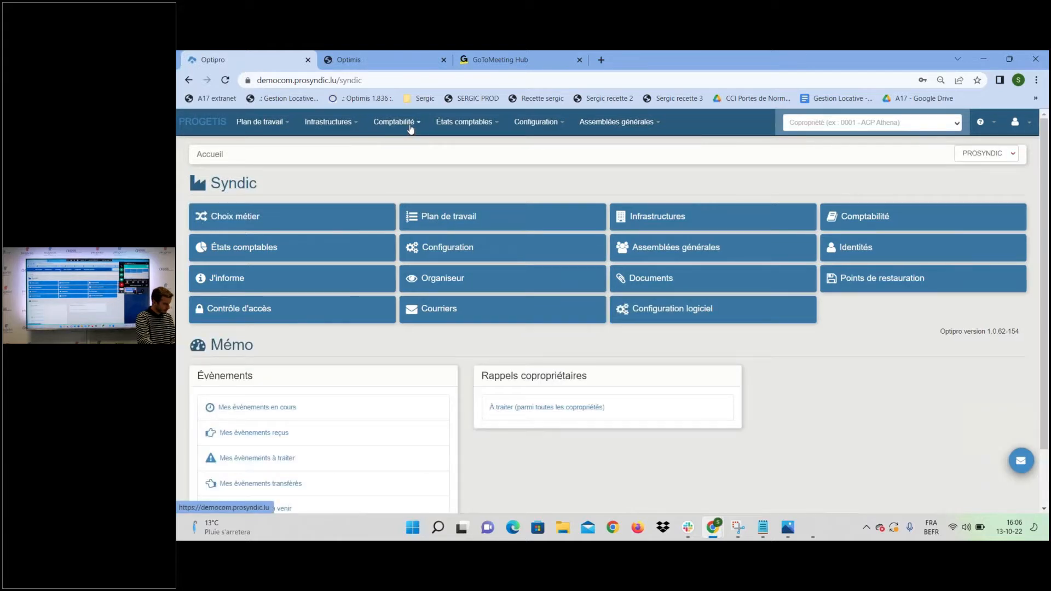
# Open the list of syndic invoices (Factures syndic) in the accounting module.
pyautogui.click(411, 129)
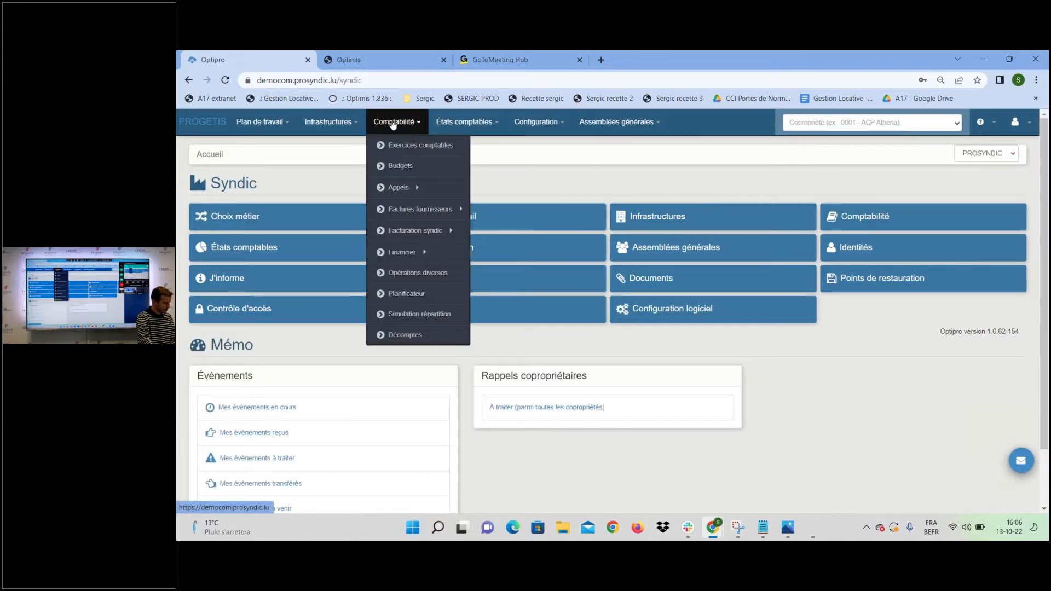
pyautogui.click(850, 106)
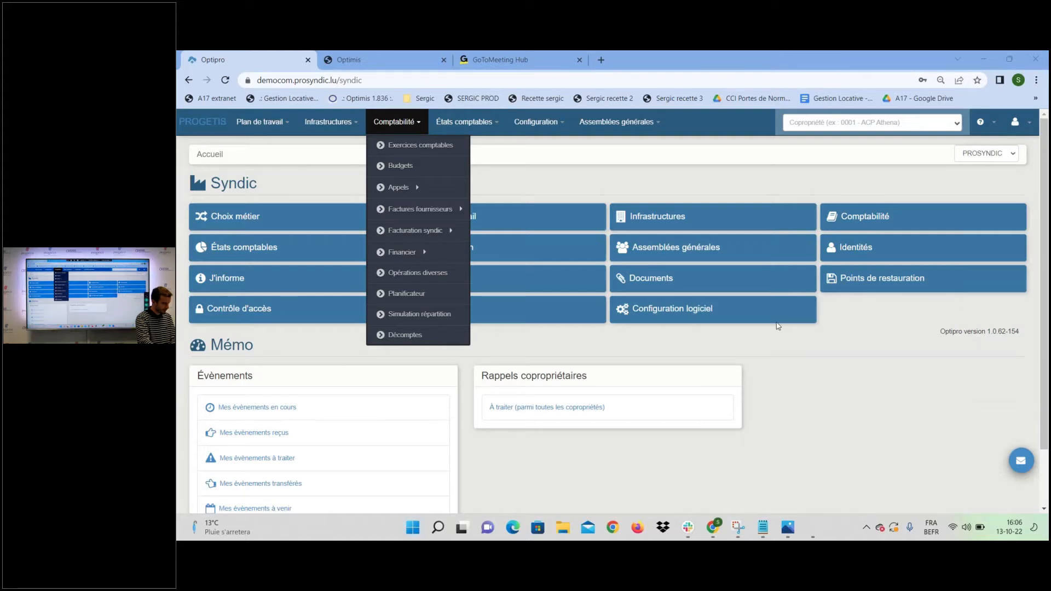
pyautogui.moveTo(425, 266)
pyautogui.moveTo(432, 234)
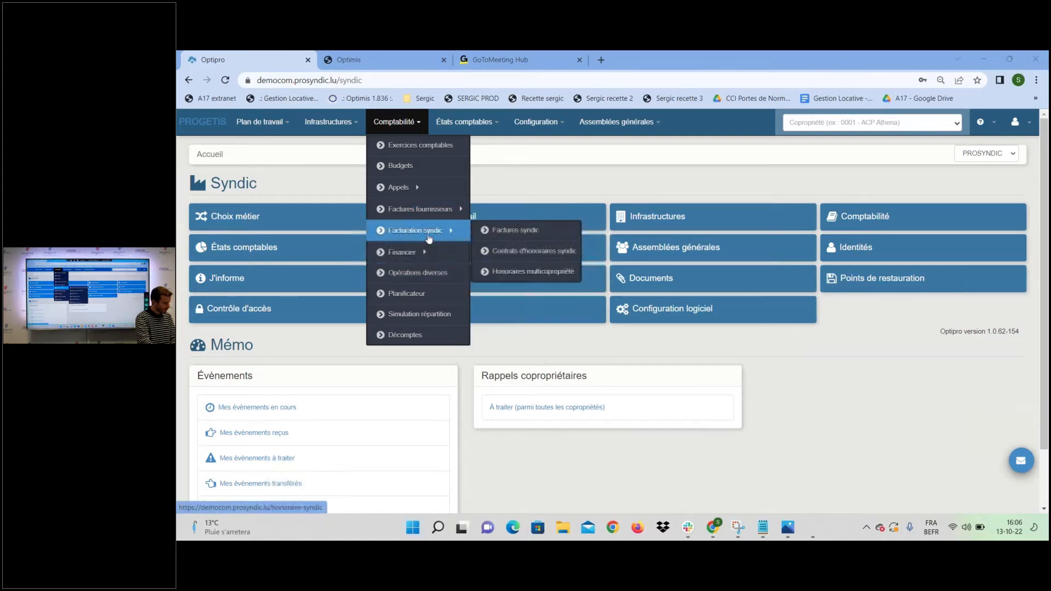
pyautogui.click(500, 232)
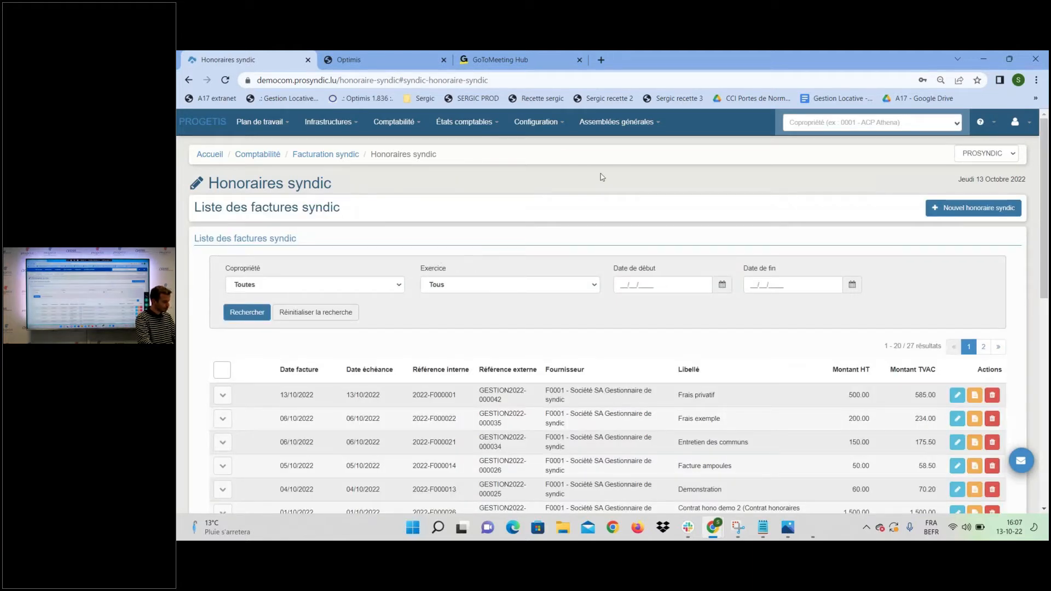
# Create a new syndic fee invoice for the co-ownership 0003 - Bâtiment des Roses.
pyautogui.click(968, 213)
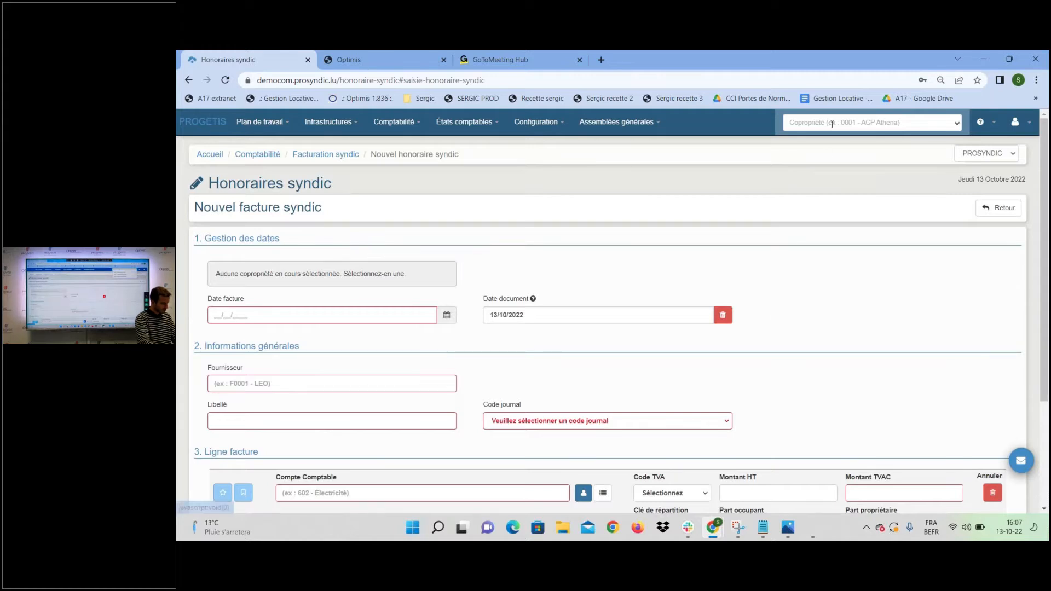
pyautogui.click(832, 125)
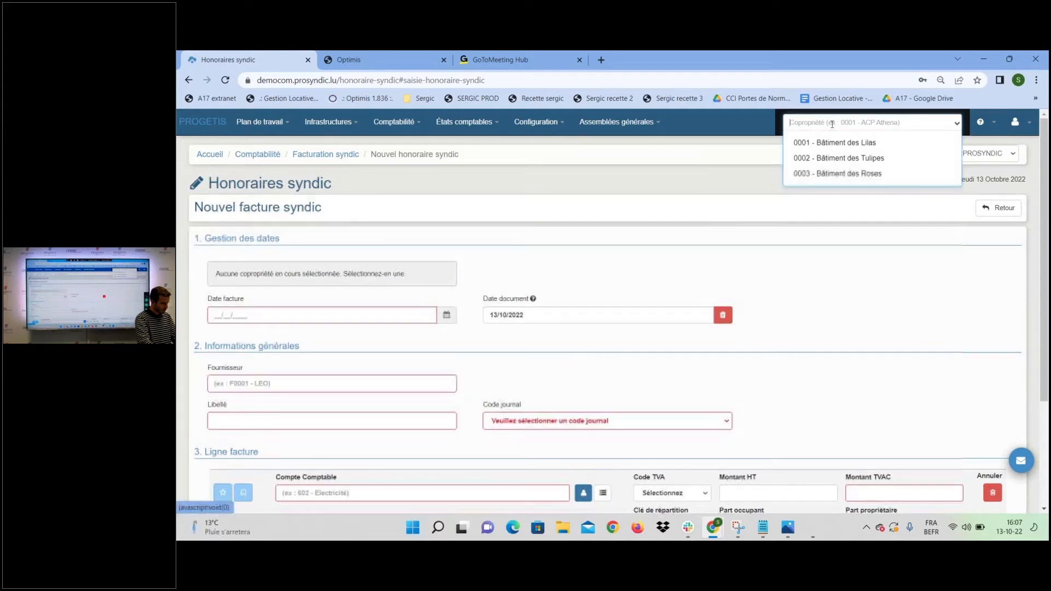
pyautogui.click(827, 175)
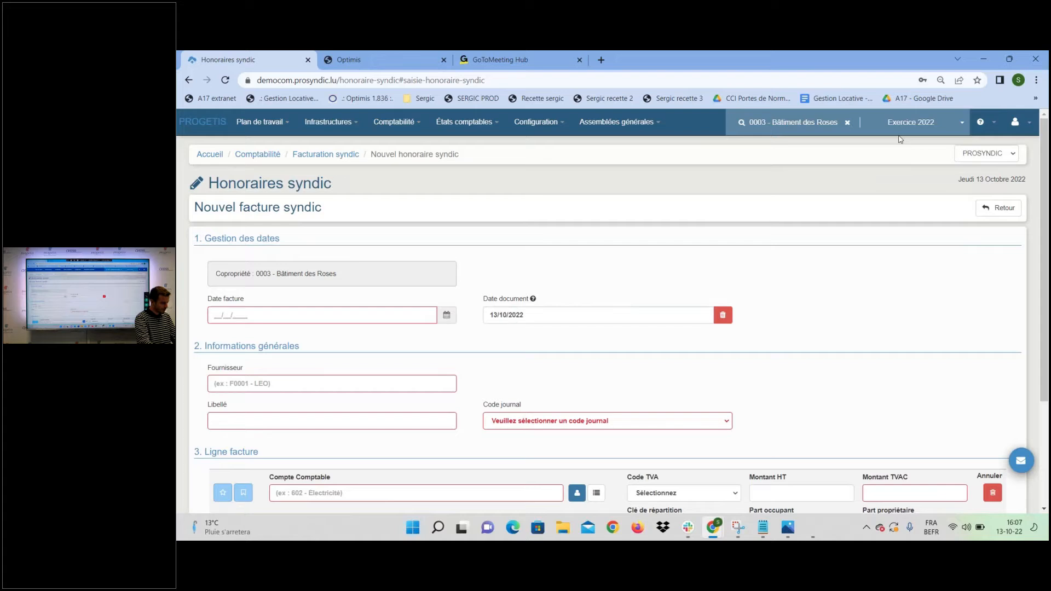
# Set the new invoice's label (Libellé) to "Frais privatif".
pyautogui.scroll(-1, 288, 285)
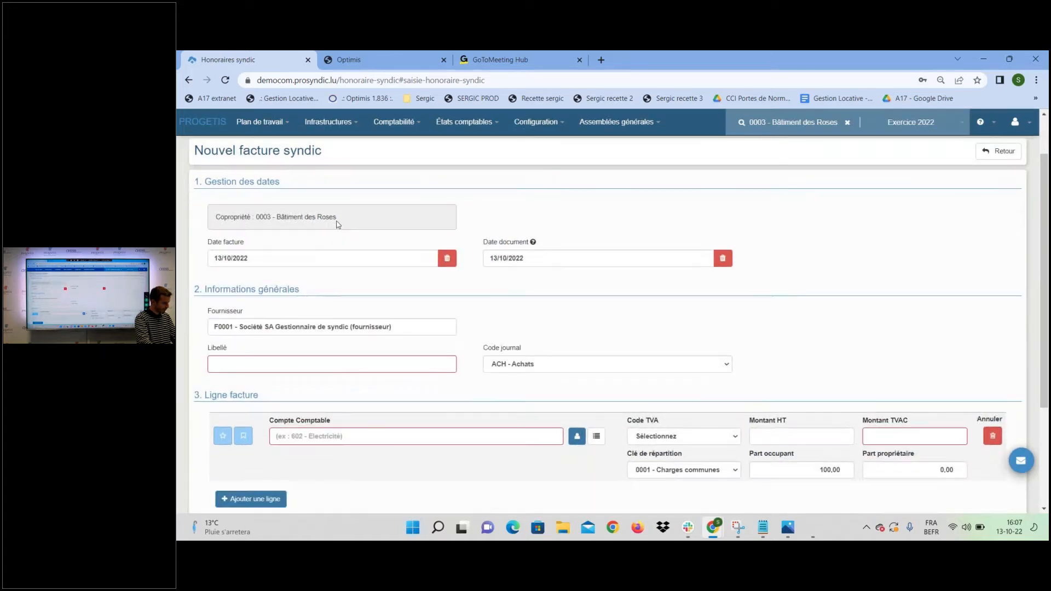
pyautogui.click(266, 363)
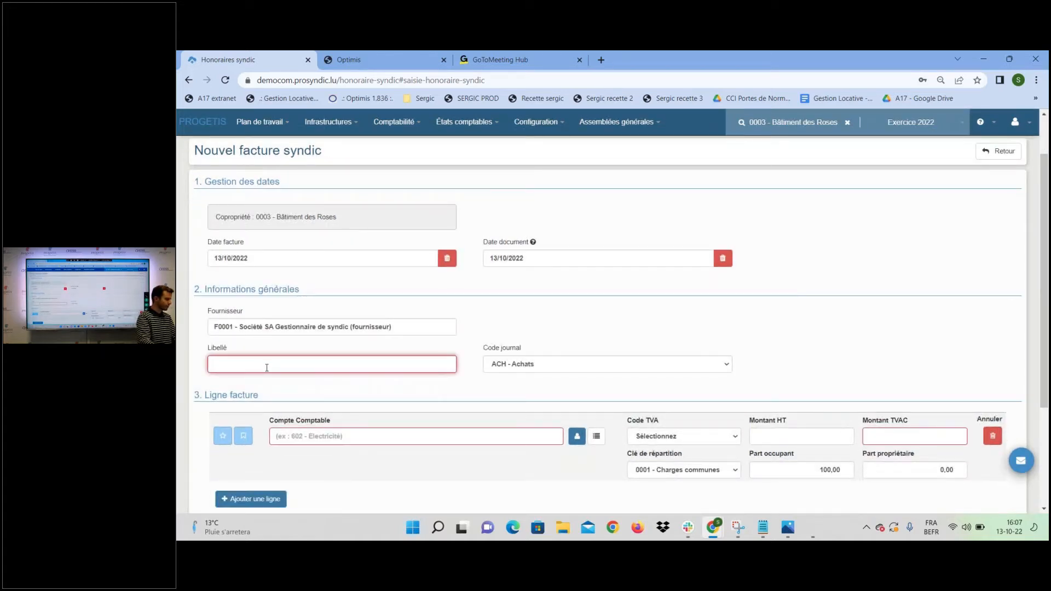
pyautogui.write('Frais')
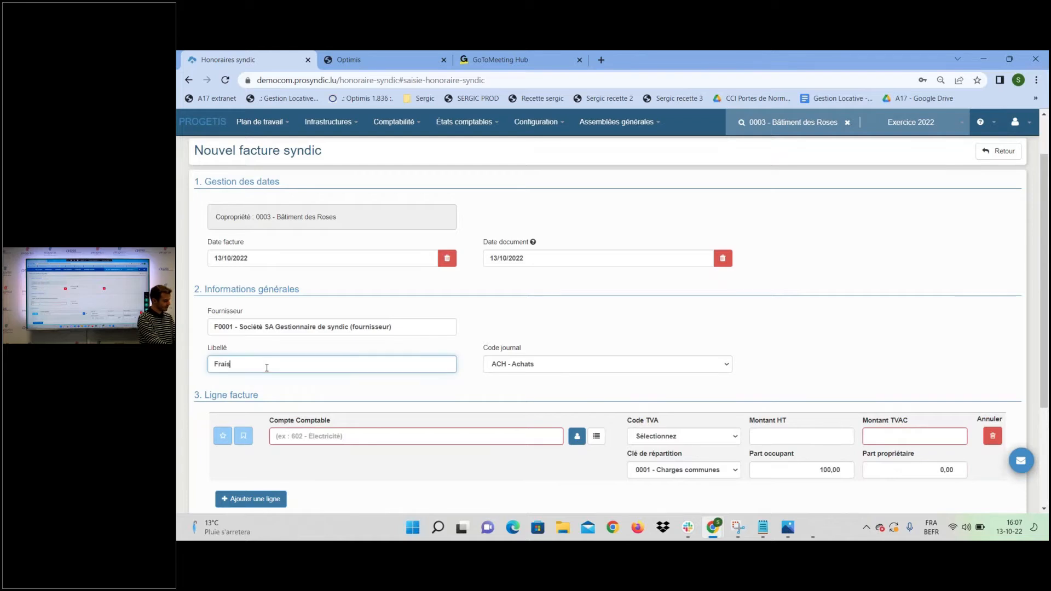
pyautogui.write(' privatif')
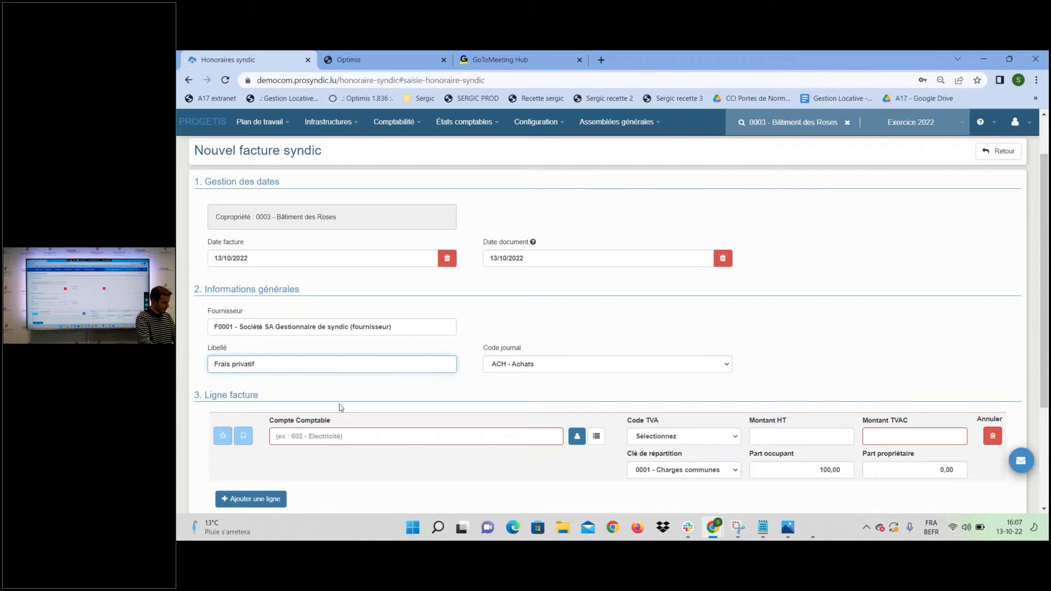
# Assign the account 62 - Frais de personnel to the invoice line.
pyautogui.scroll(-1, 340, 408)
pyautogui.click(324, 380)
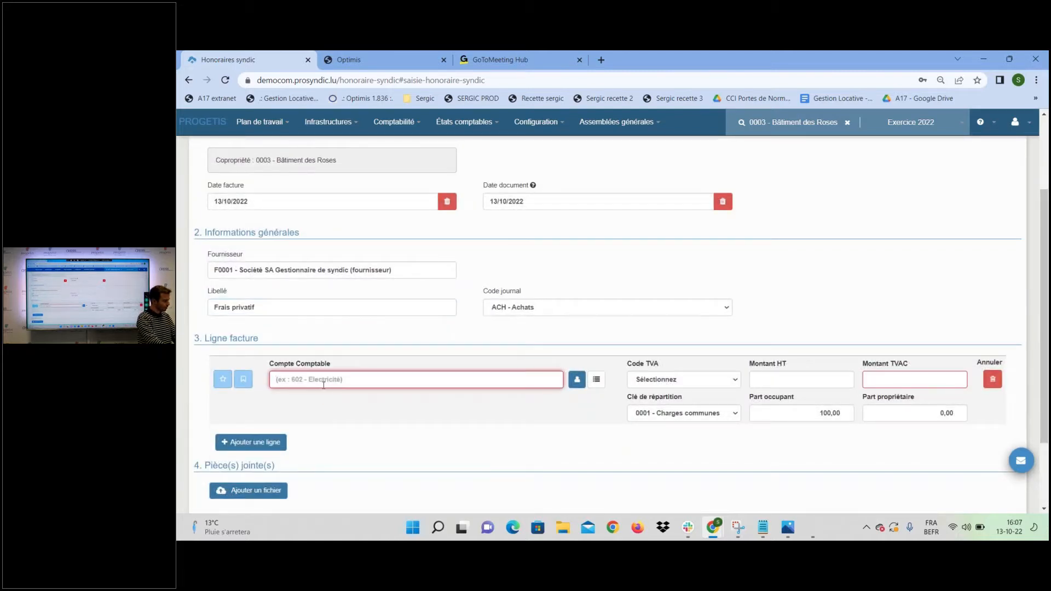
pyautogui.write('f')
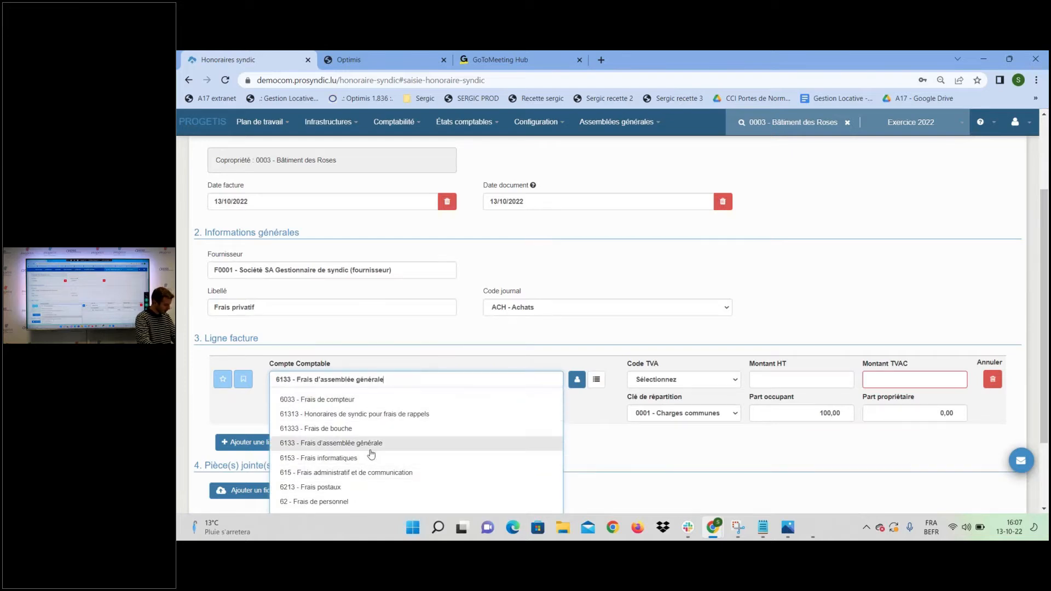
pyautogui.scroll(-2, 364, 444)
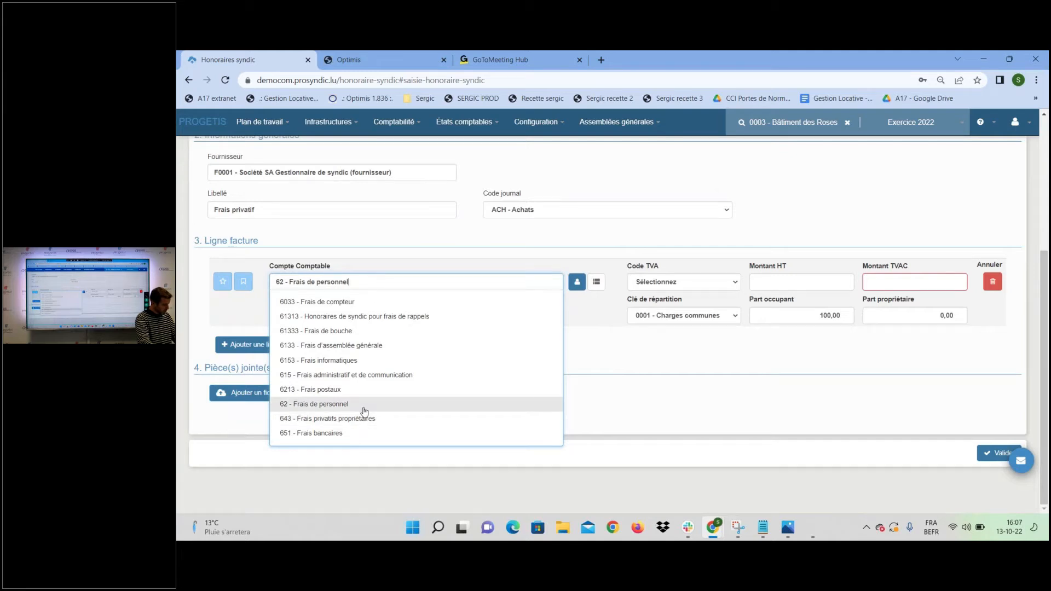
pyautogui.click(364, 405)
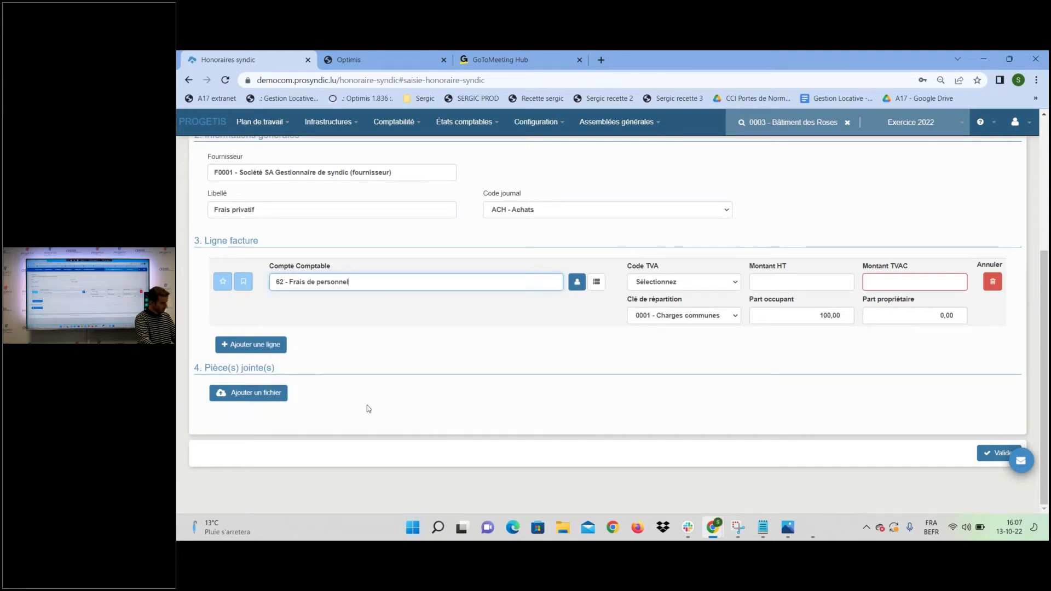
# Set the invoice line to VAT code A1 (17.00%) and 500 excluding tax, and validate the invoice.
pyautogui.click(651, 283)
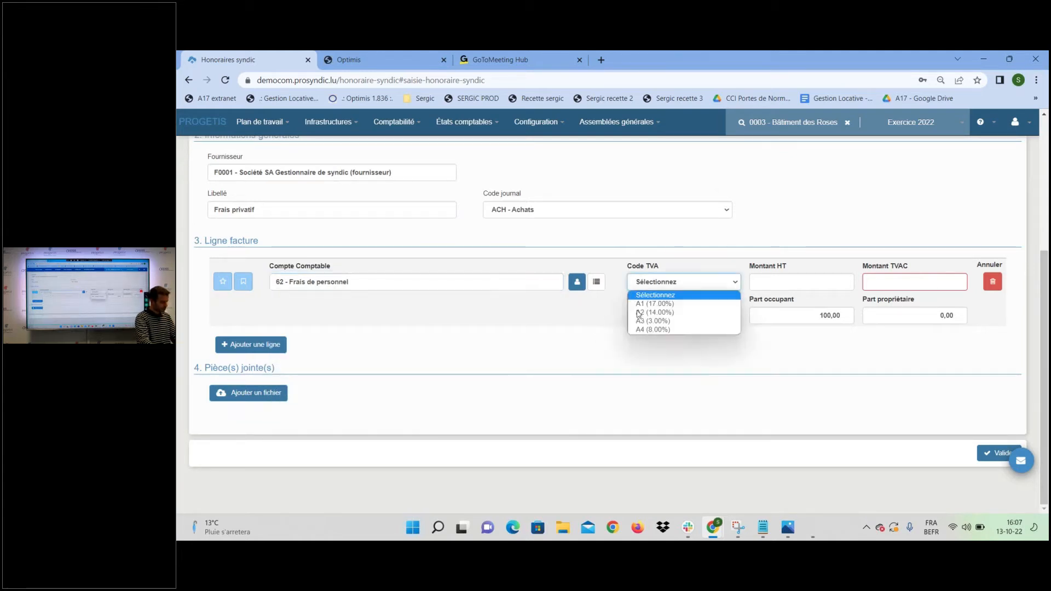
pyautogui.click(679, 306)
pyautogui.click(761, 282)
pyautogui.write('500')
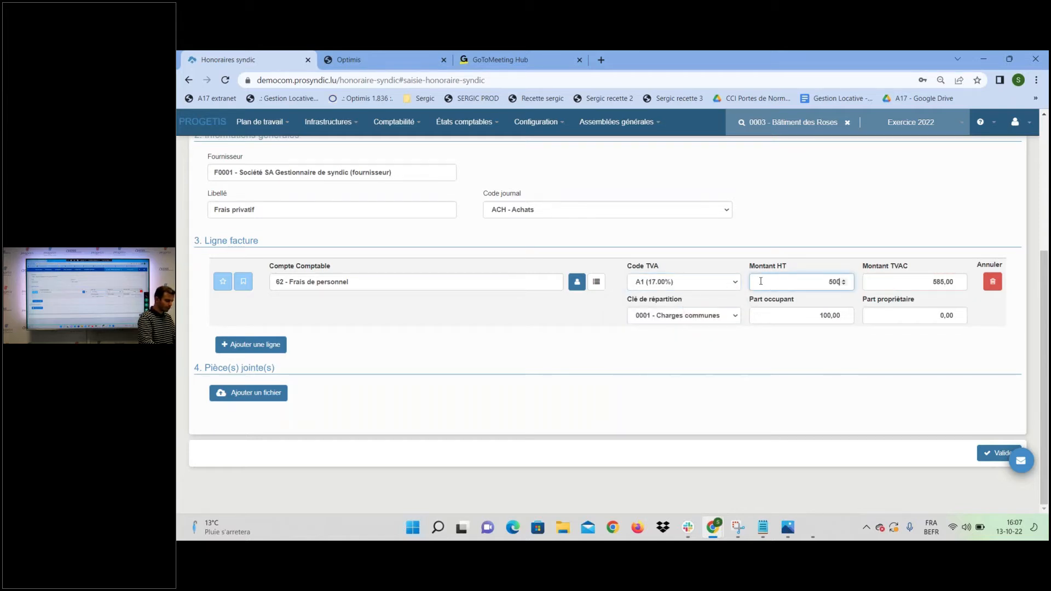
pyautogui.click(1016, 320)
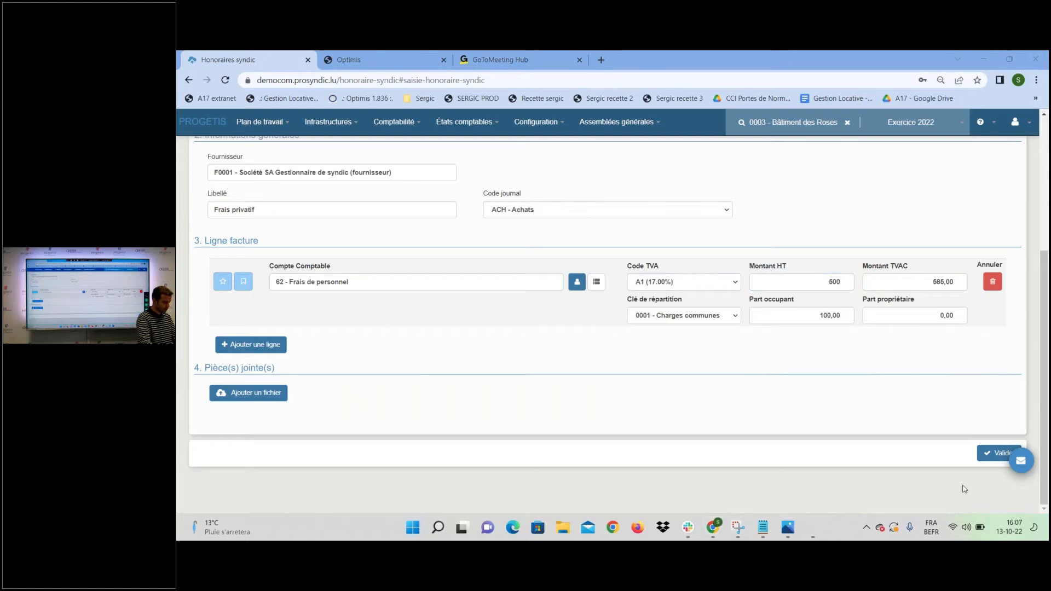
pyautogui.click(989, 453)
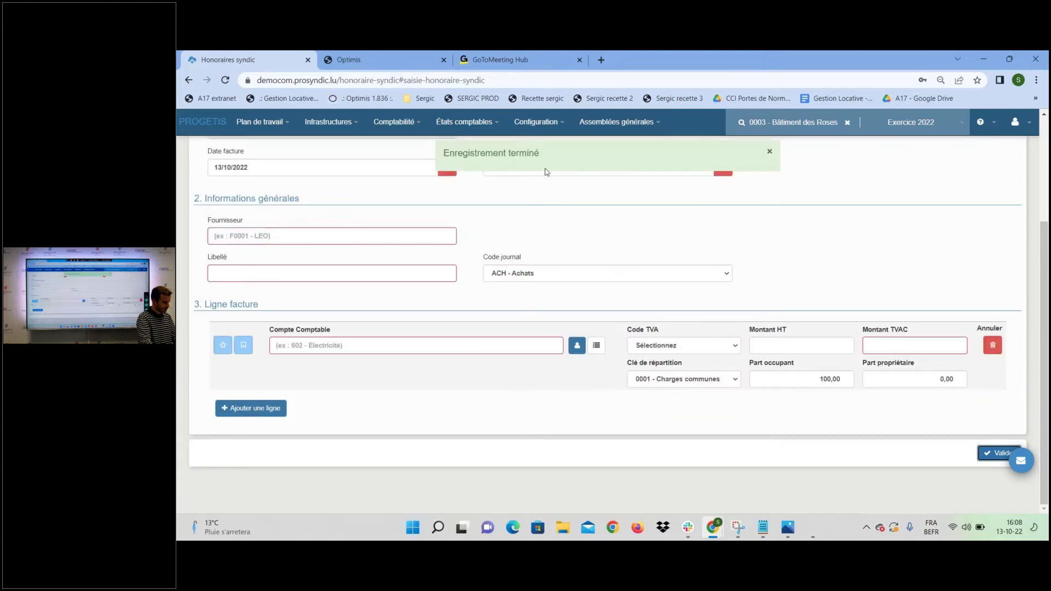
# Open the syndic invoice list and view the line details and linked documents of the latest Frais privatif invoice.
pyautogui.scroll(3, 533, 217)
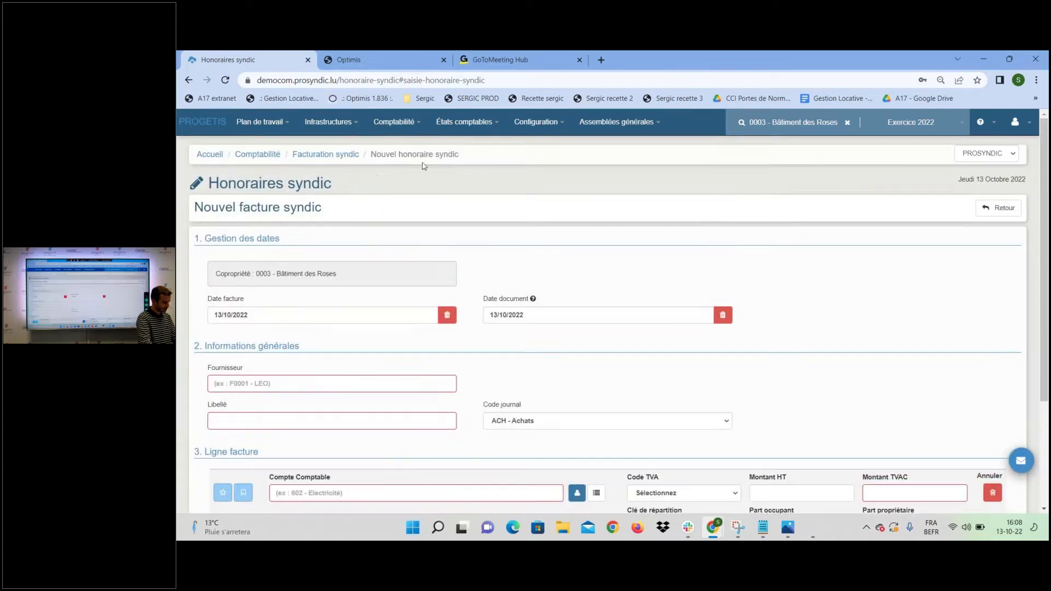
pyautogui.click(394, 122)
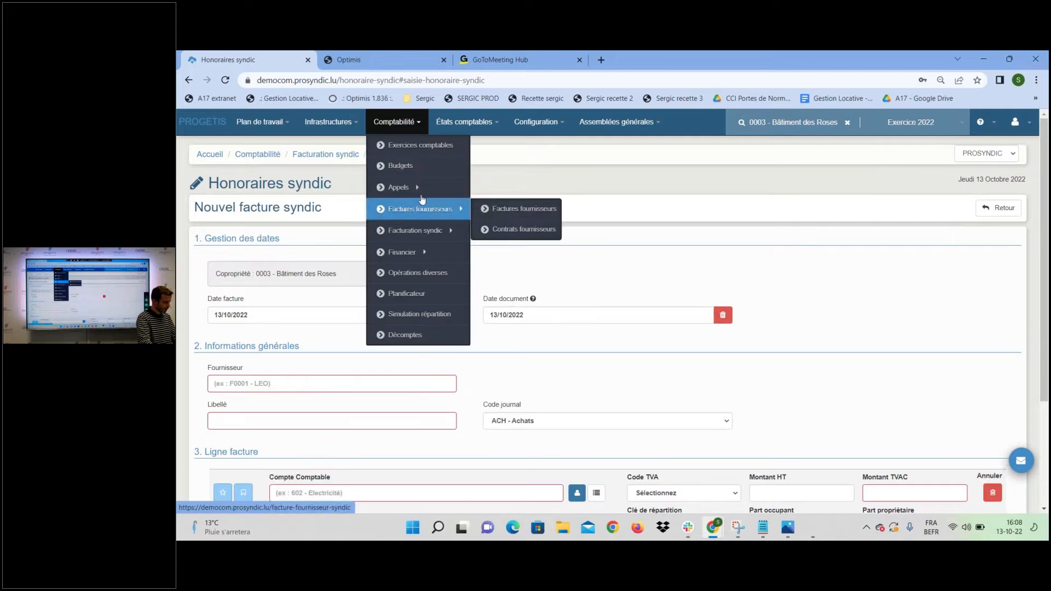
pyautogui.moveTo(433, 236)
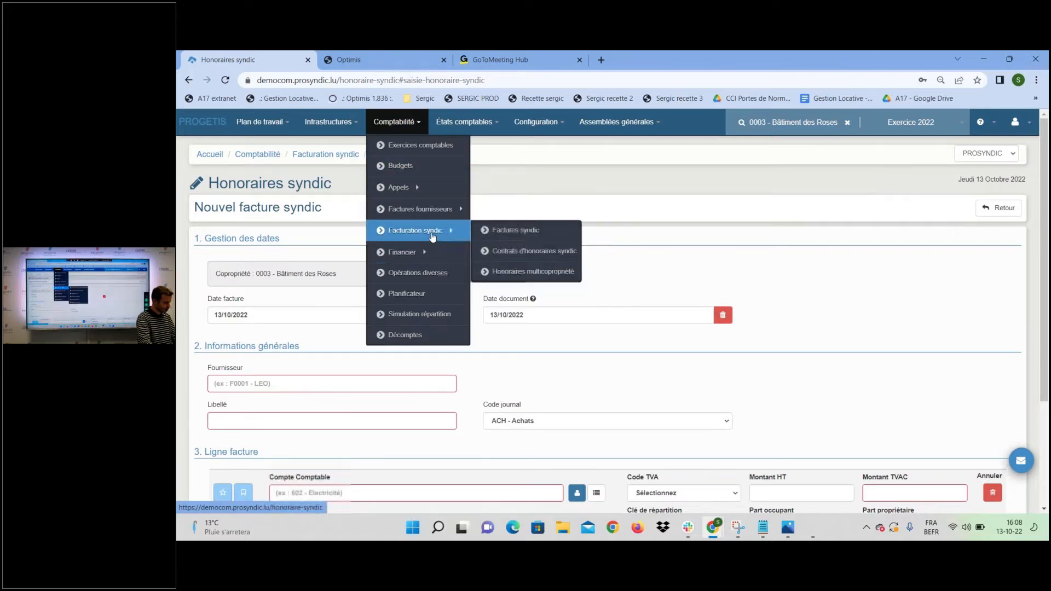
pyautogui.click(503, 232)
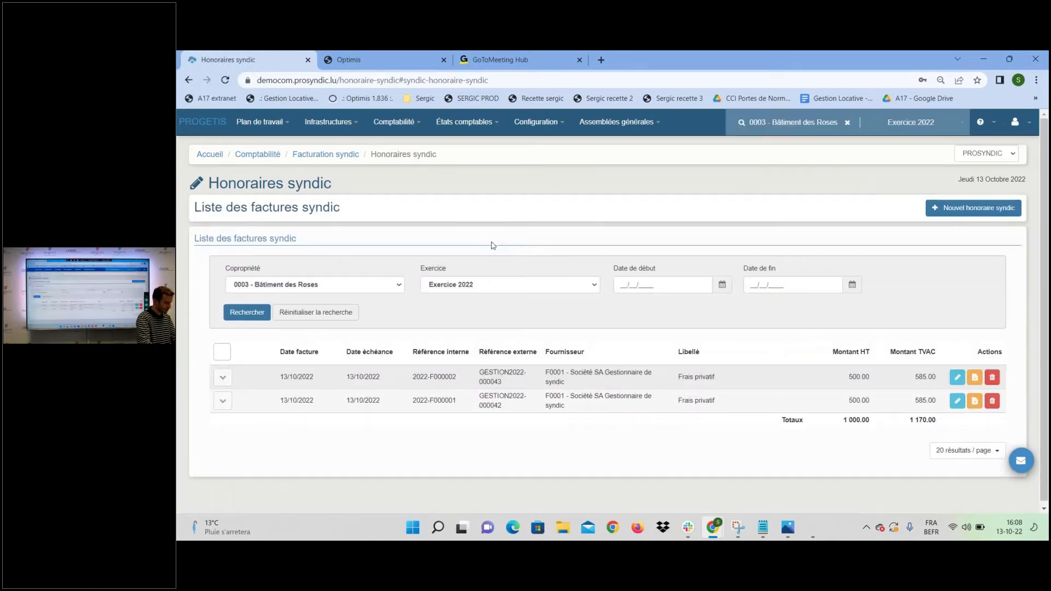
pyautogui.click(222, 379)
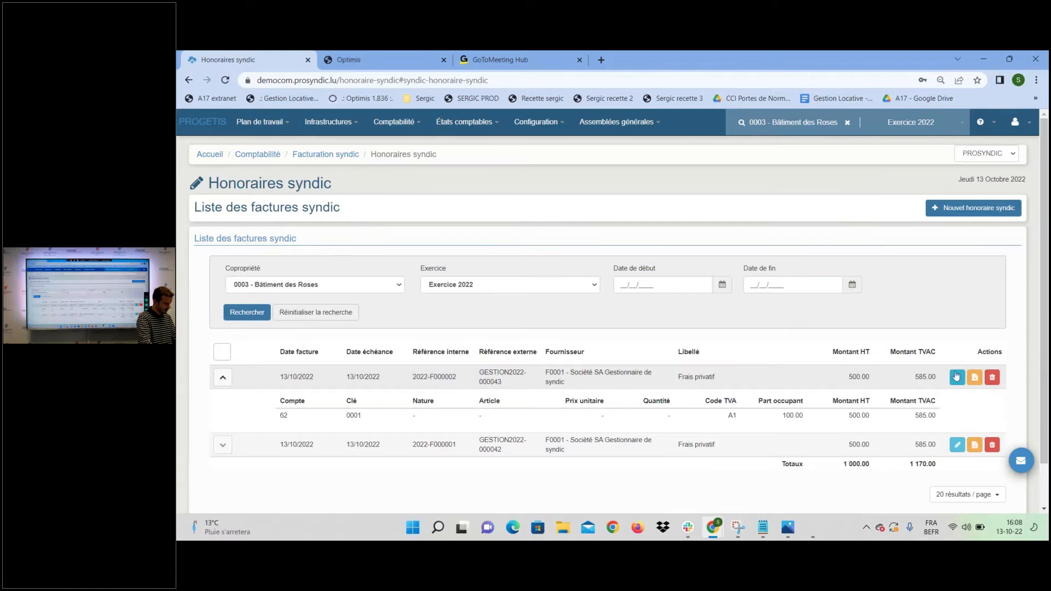
pyautogui.click(977, 379)
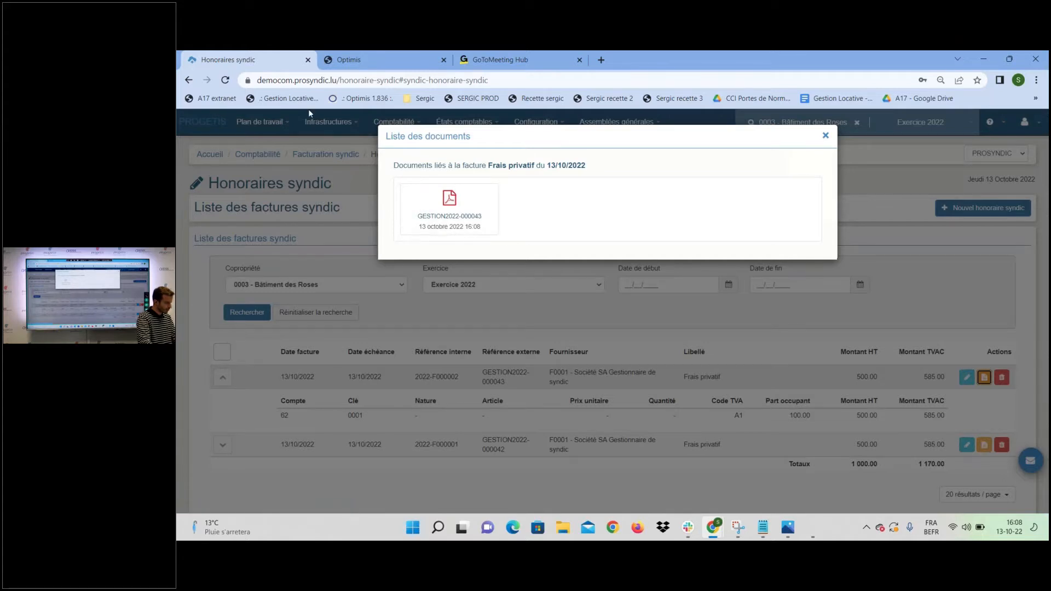
# Switch to Optimis, refresh the client invoices and open the newest invoice for 0003 - Bâtiment des Roses.
pyautogui.moveTo(351, 62)
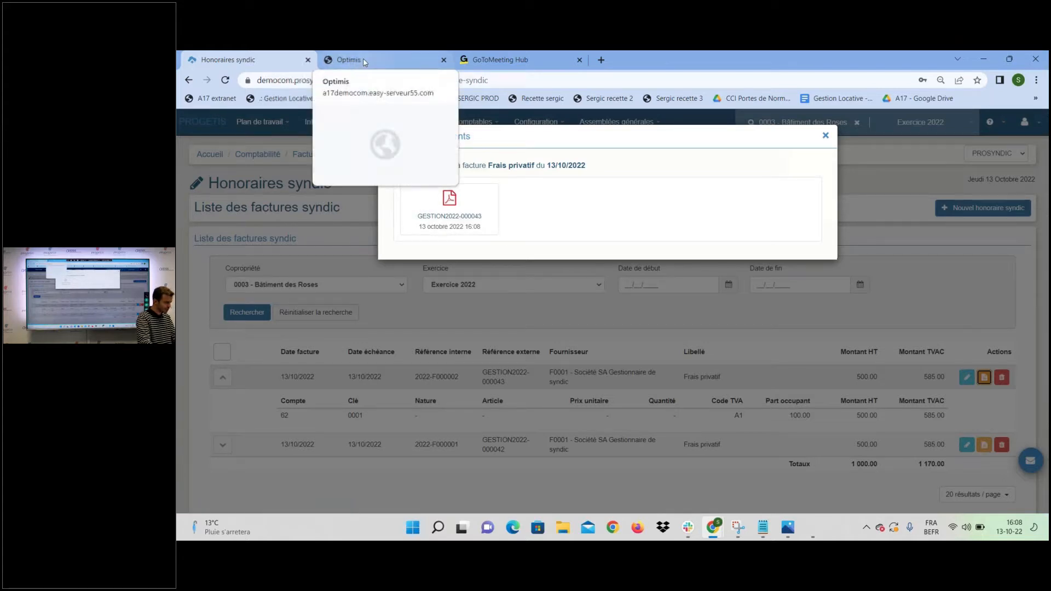
pyautogui.click(350, 61)
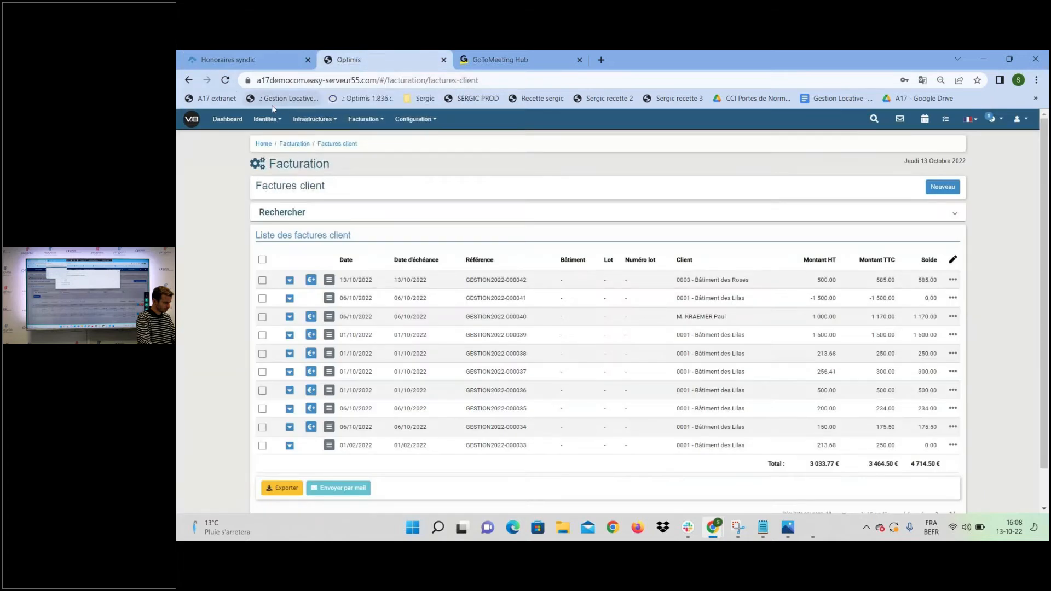
pyautogui.click(225, 80)
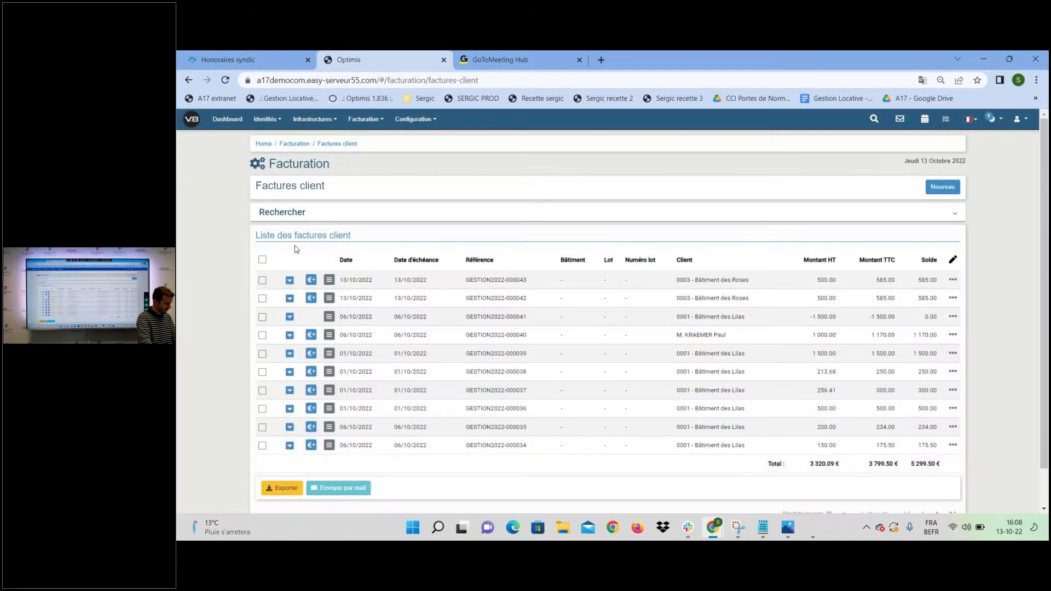
pyautogui.click(290, 281)
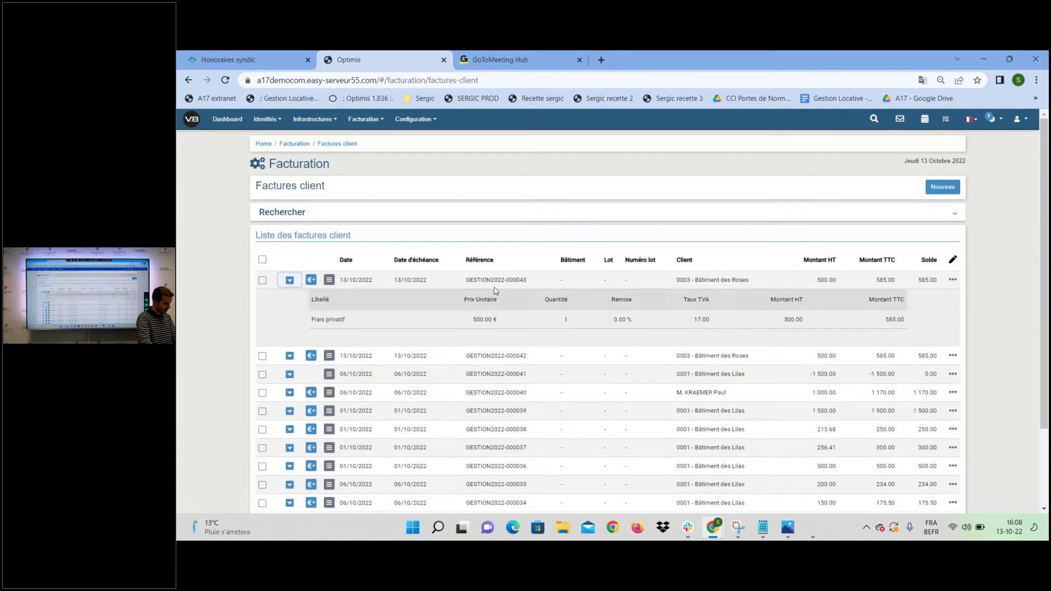
pyautogui.click(492, 281)
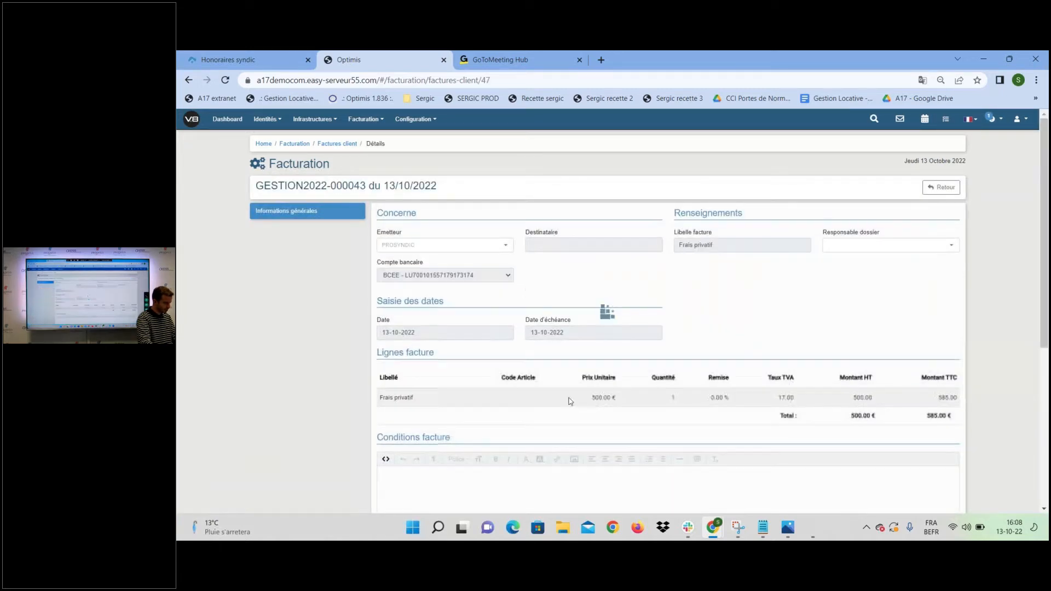
# Preview the PDF document attached to the client invoice and close the preview.
pyautogui.scroll(-5, 449, 361)
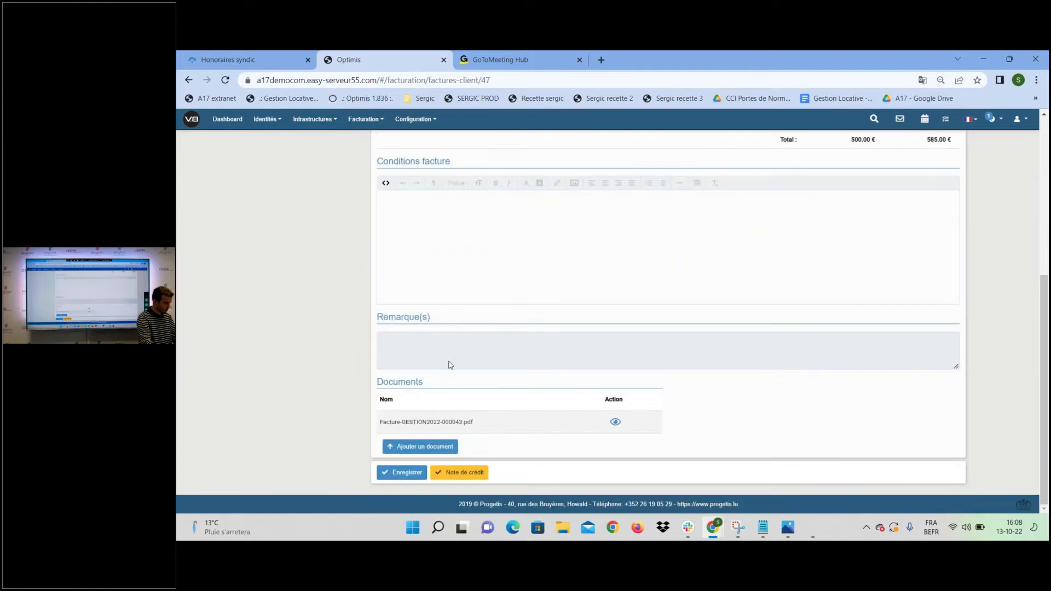
pyautogui.click(616, 423)
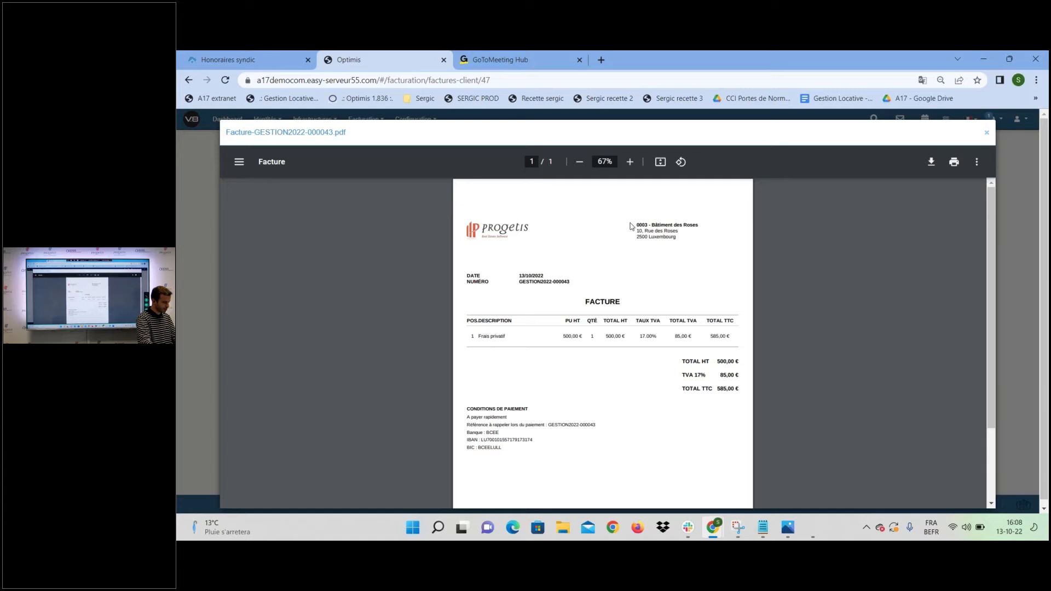
pyautogui.click(988, 134)
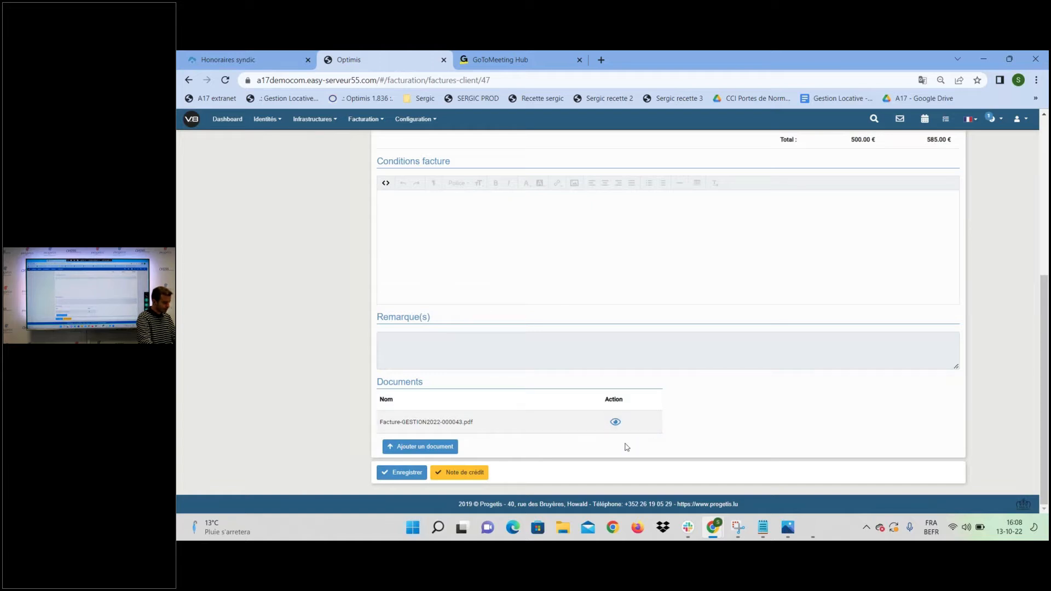
# Switch back to Progestion Easy, bring up the reversal (contre-passation) confirmation for the latest Frais privatif invoice and dismiss it.
pyautogui.click(243, 62)
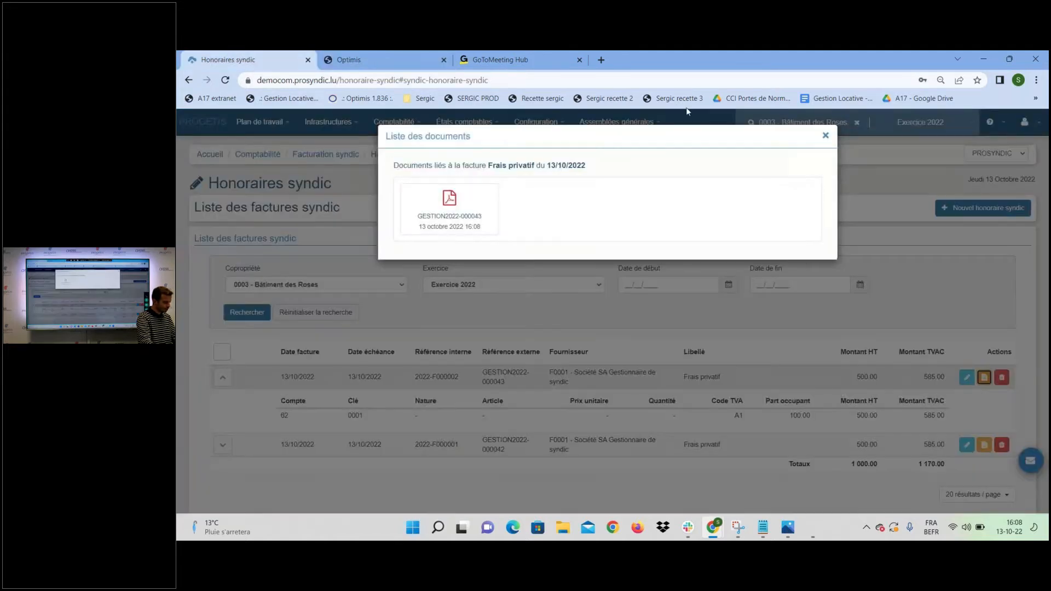
pyautogui.click(828, 139)
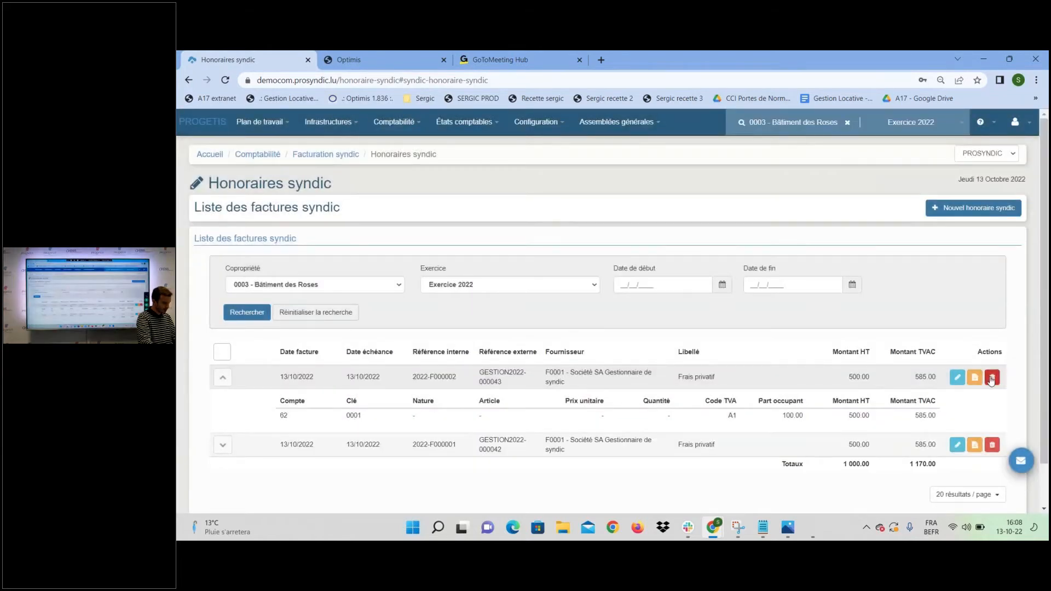
pyautogui.click(991, 379)
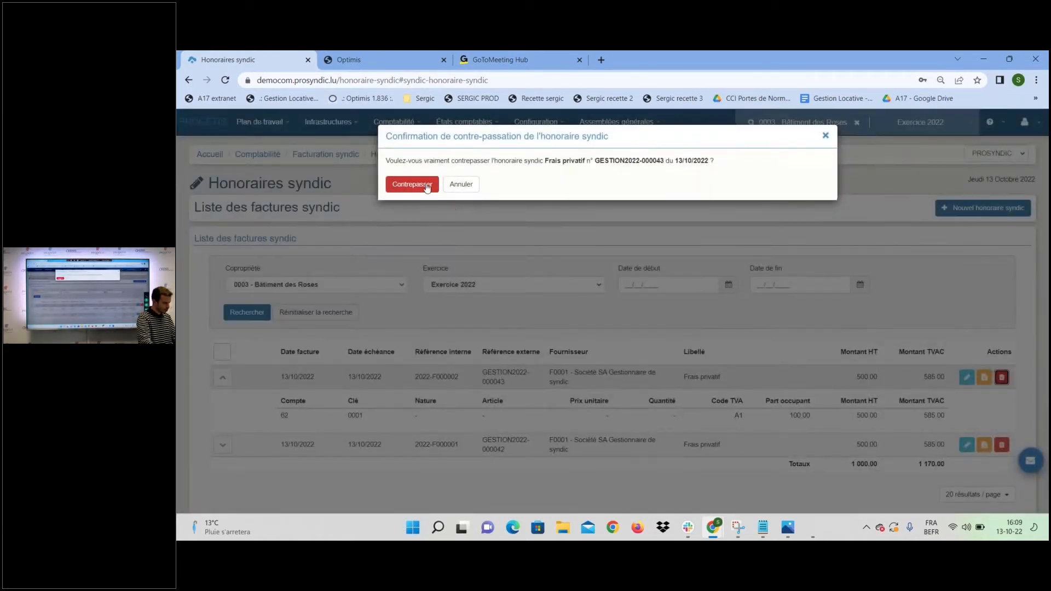
pyautogui.click(826, 139)
# Switch to Optimis, bring up the credit note form (Note de crédit) for the Frais privatif invoice and cancel it.
pyautogui.click(354, 59)
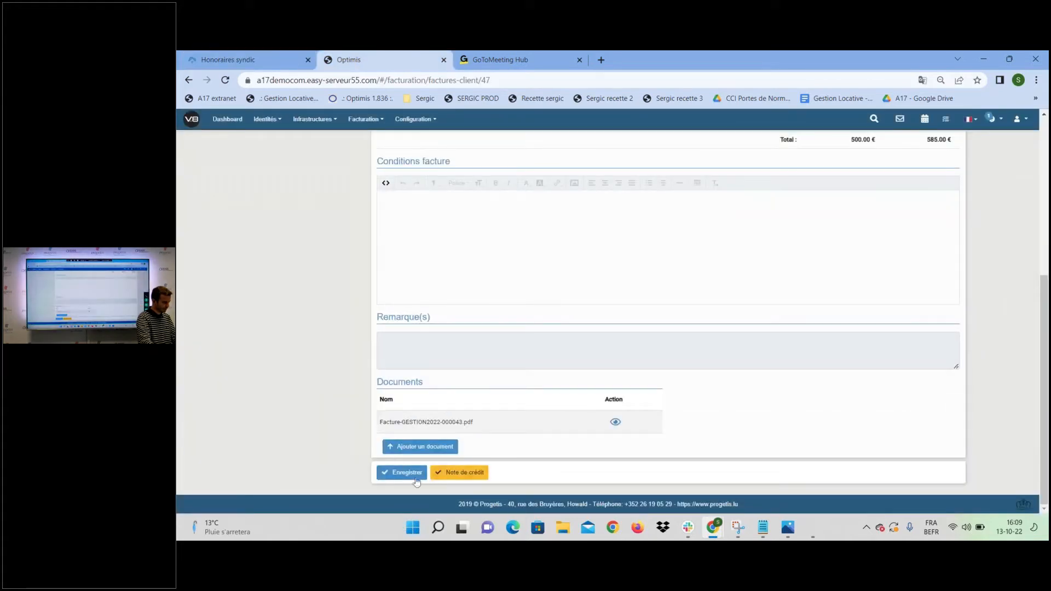
pyautogui.click(472, 473)
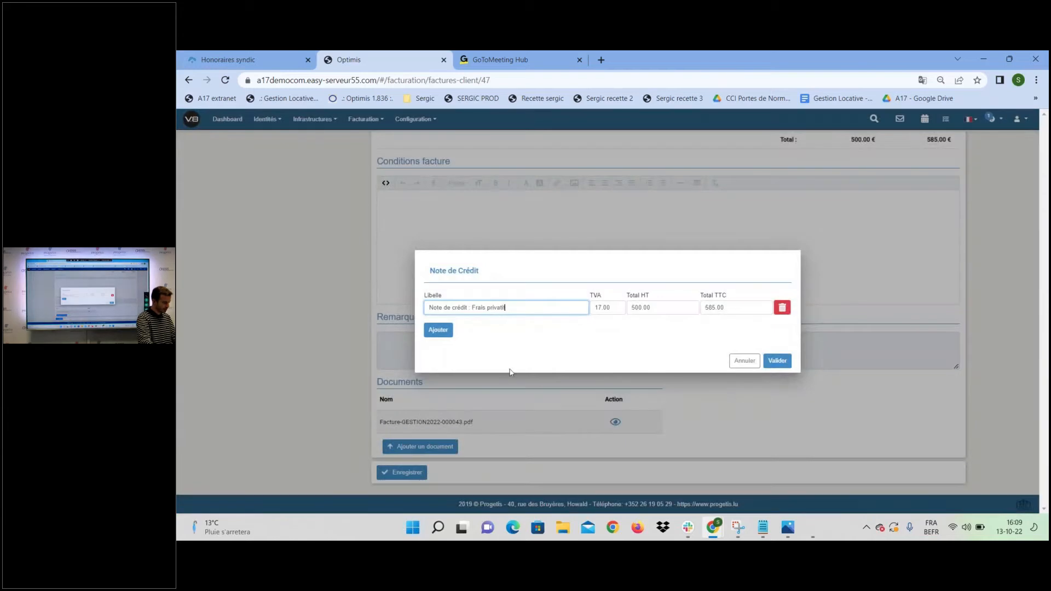
pyautogui.click(746, 361)
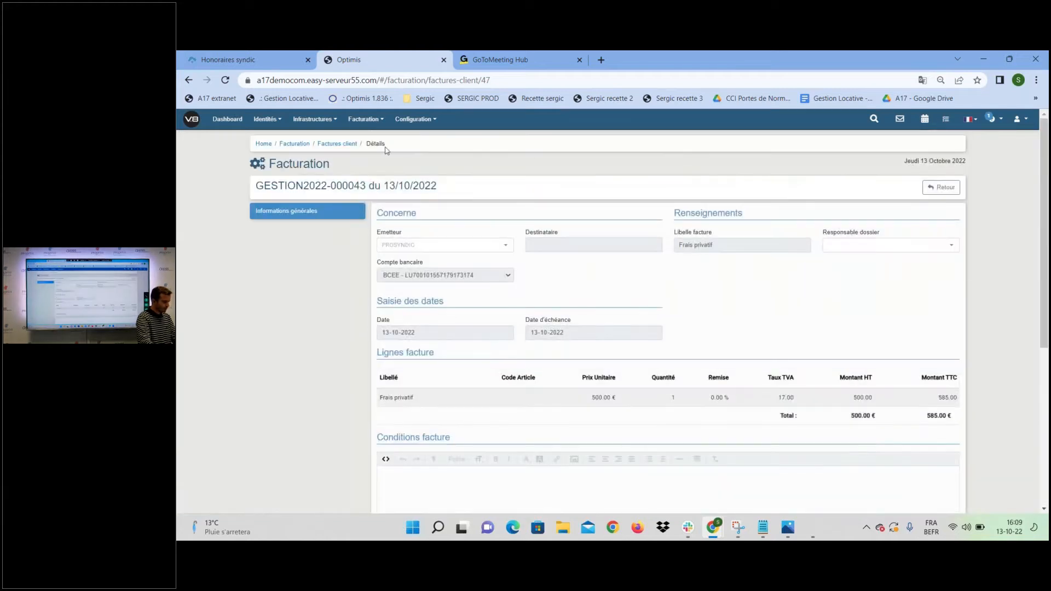
# Switch back to Progestion Easy and open the list of articles in the article base (Base articles).
pyautogui.click(267, 65)
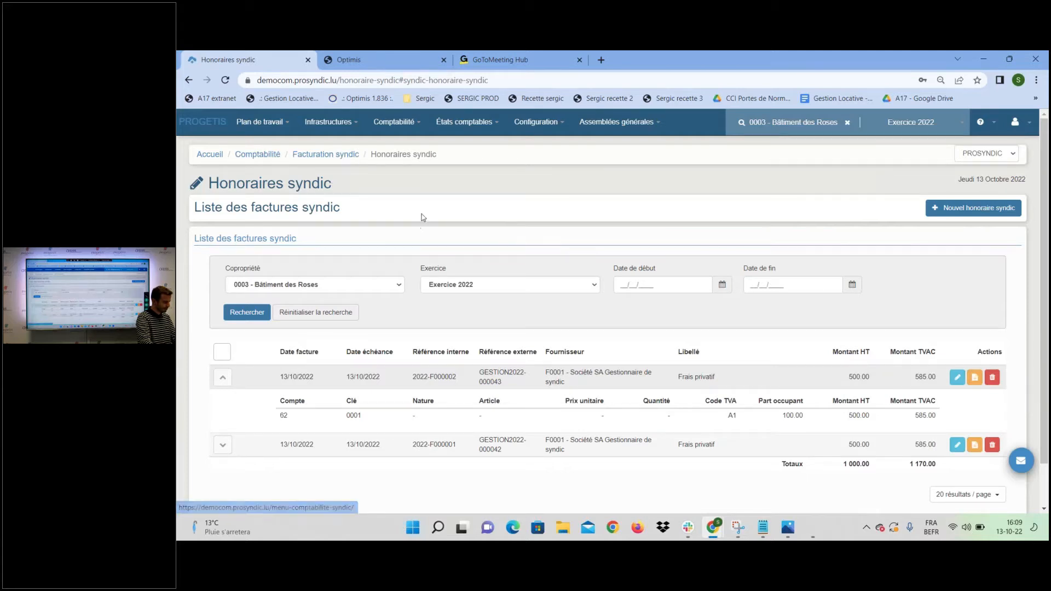
pyautogui.click(335, 128)
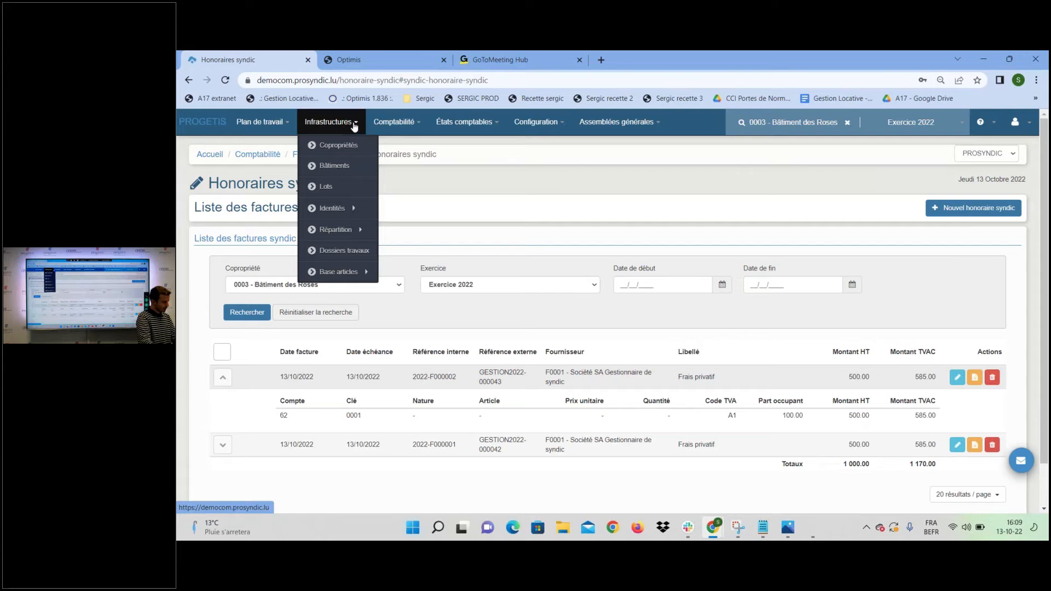
pyautogui.moveTo(323, 277)
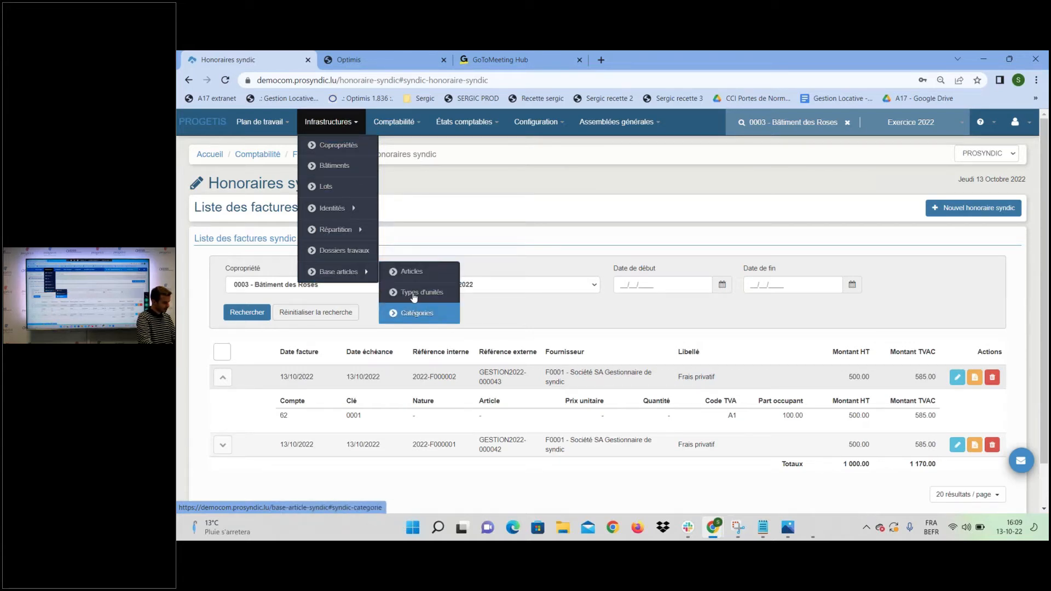
pyautogui.click(416, 272)
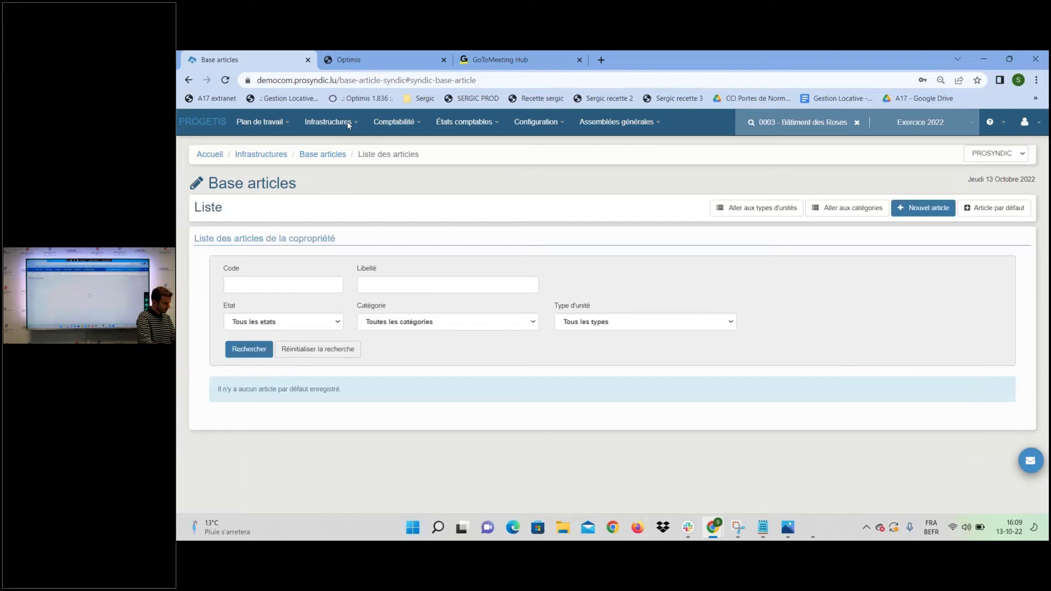
pyautogui.click(347, 120)
pyautogui.moveTo(350, 272)
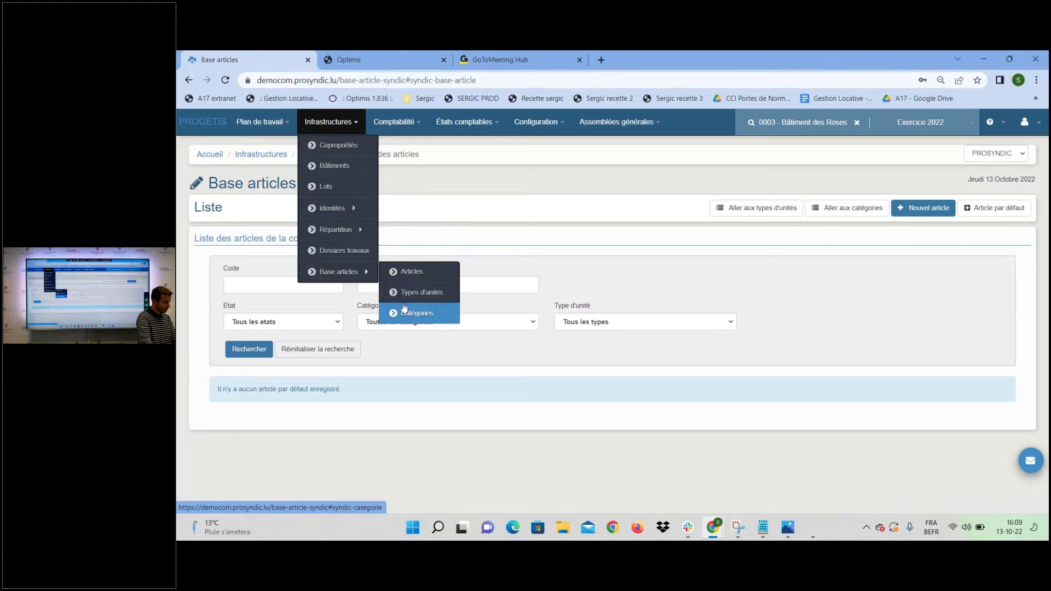
# Start a new article with code 2022, label "Article" and a unit price excluding tax of 50.
pyautogui.click(907, 213)
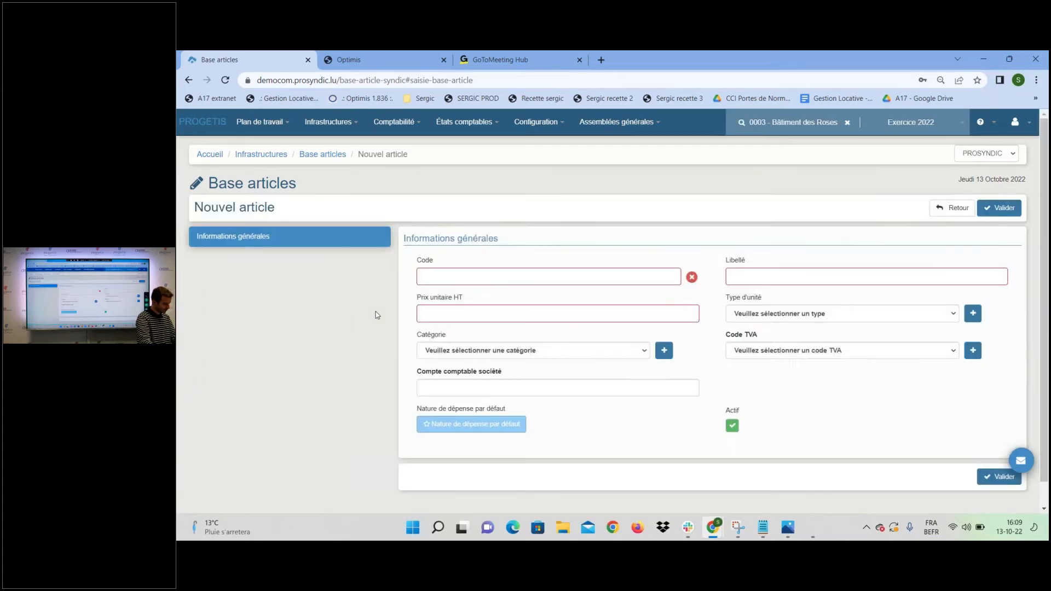
pyautogui.scroll(-1, 376, 311)
pyautogui.click(456, 246)
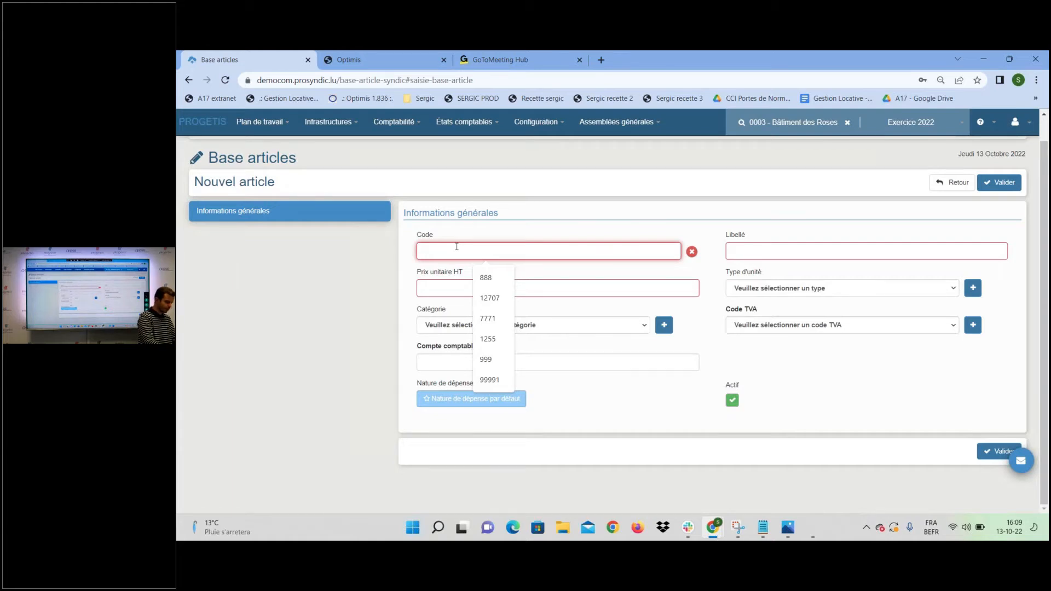
pyautogui.write('2022')
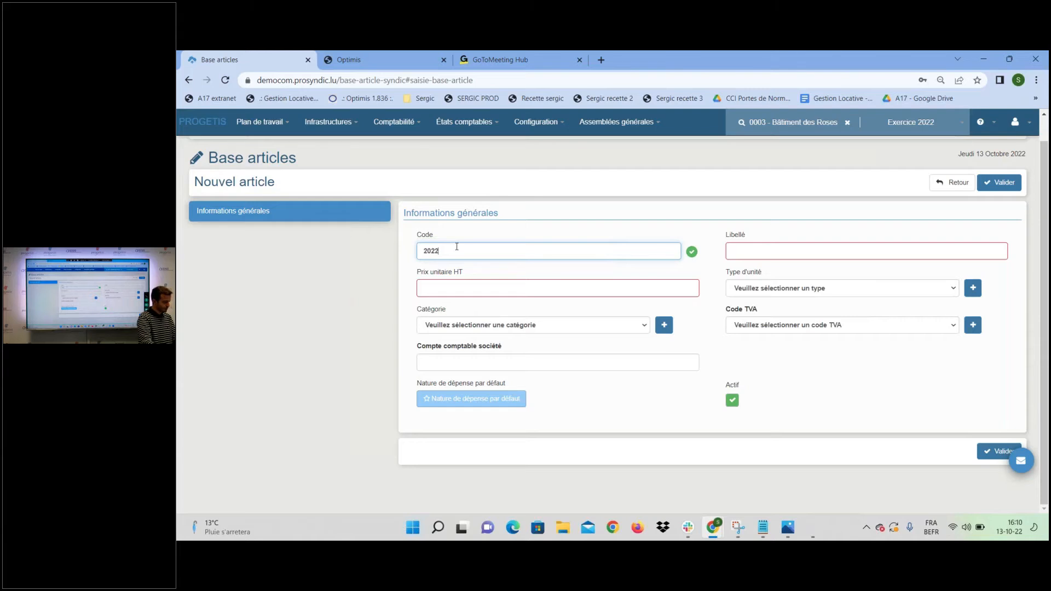
pyautogui.press('Tab')
pyautogui.write('Article')
pyautogui.click(480, 288)
pyautogui.write('5')
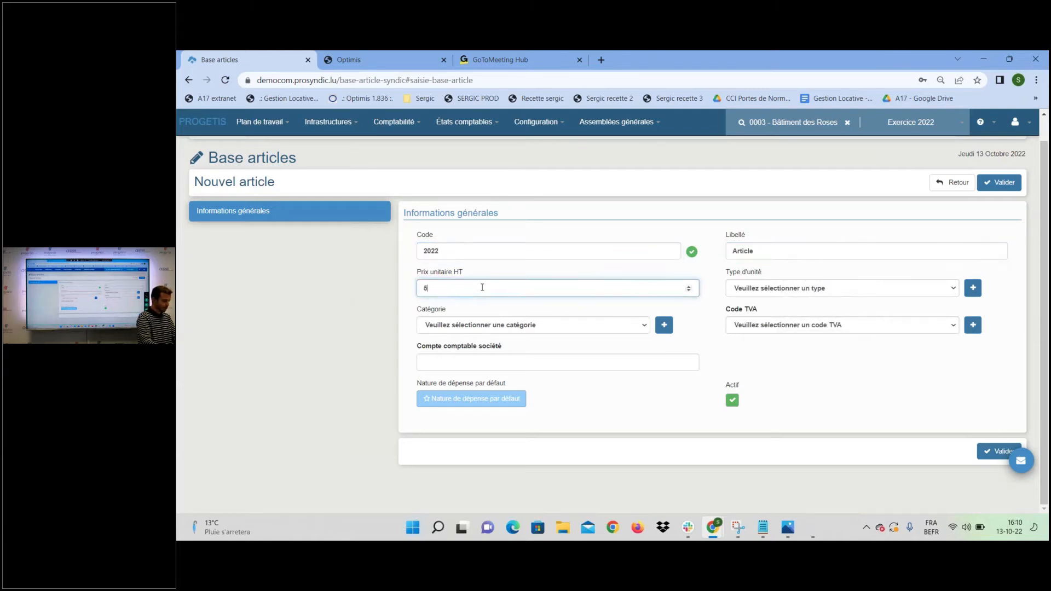
pyautogui.press('Tab')
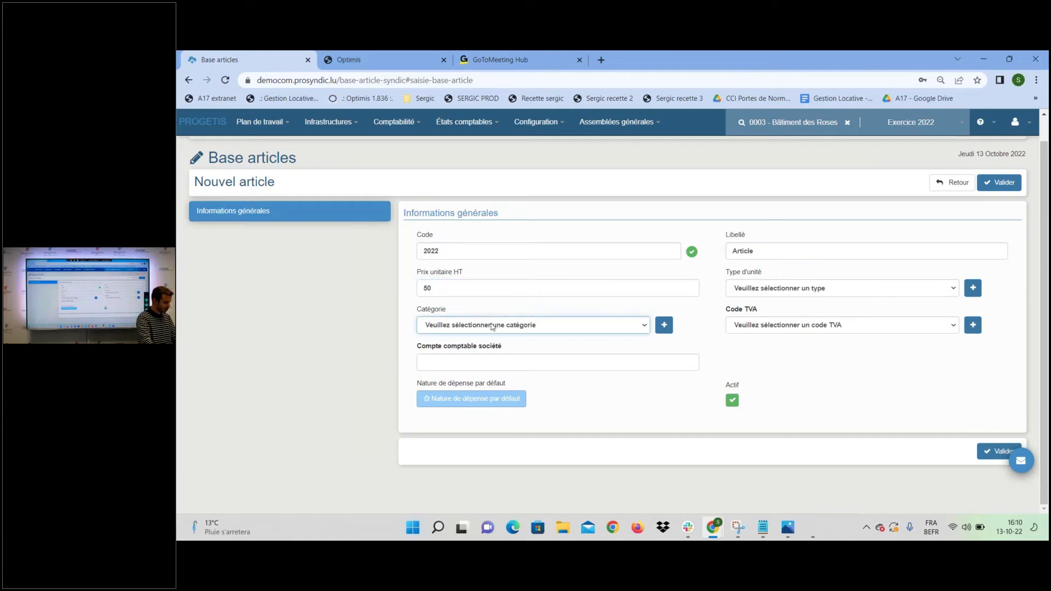
# View the available article categories and the form for adding a new category, and close it without adding one.
pyautogui.click(491, 325)
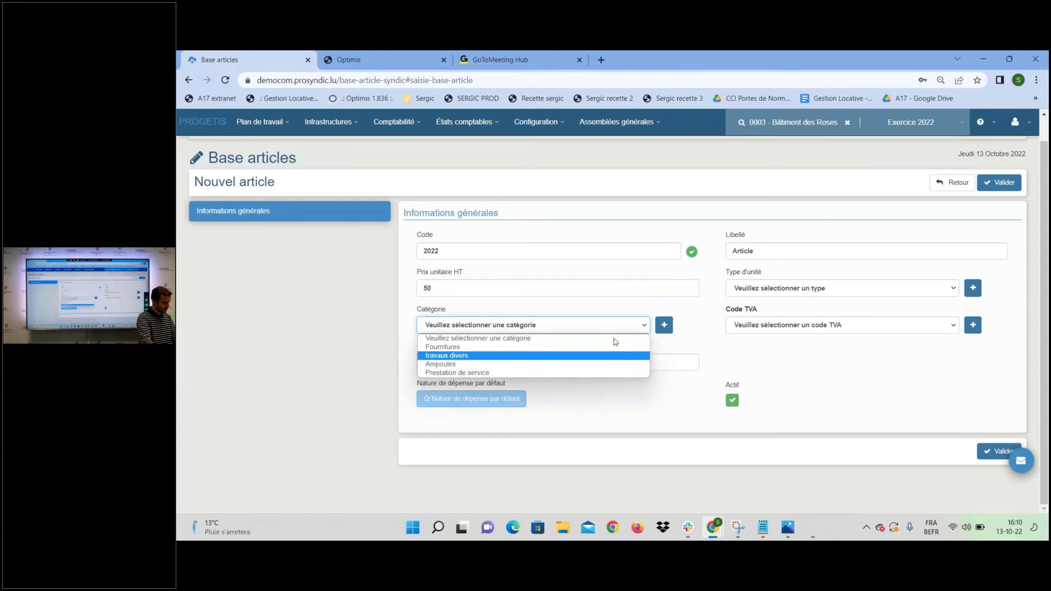
pyautogui.click(668, 326)
pyautogui.click(664, 325)
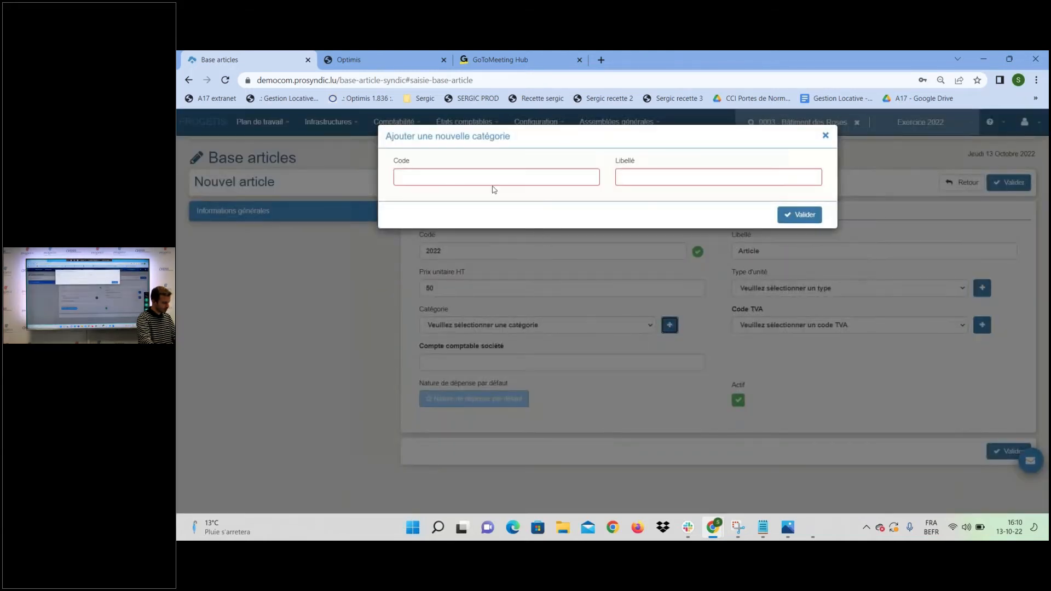
pyautogui.moveTo(390, 168); pyautogui.dragTo(408, 169)
pyautogui.moveTo(614, 164); pyautogui.dragTo(637, 164)
pyautogui.click(827, 136)
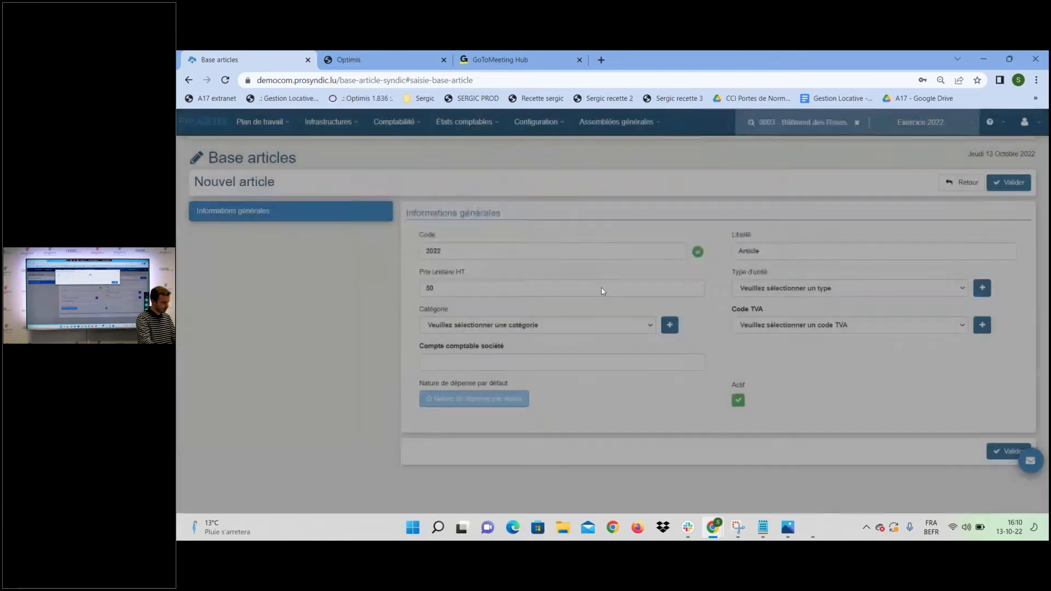
# Assign the category Fournitures and the unit type Unité(s) to the new article.
pyautogui.click(472, 324)
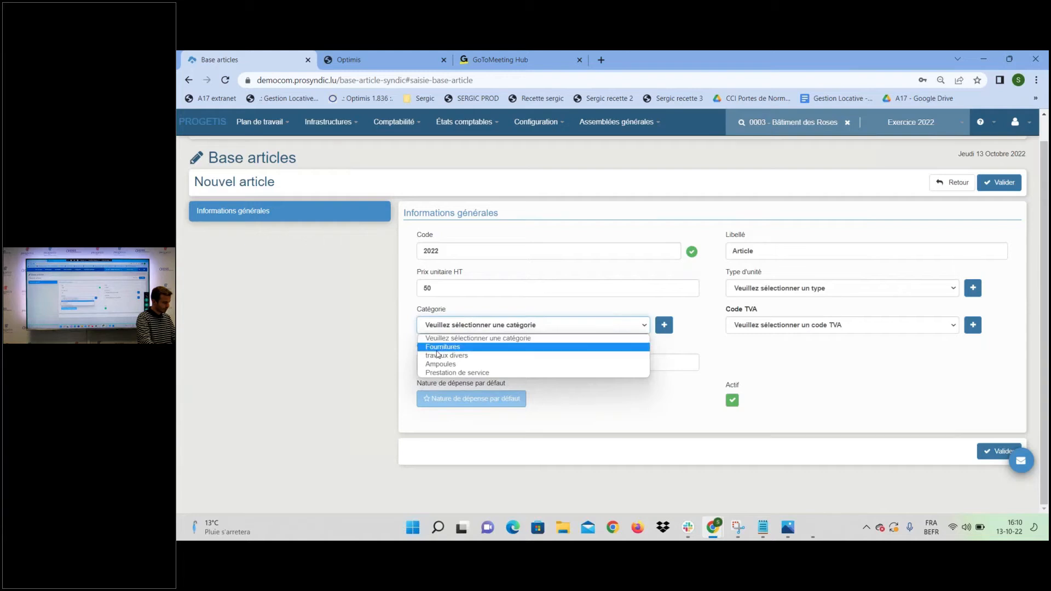
pyautogui.click(442, 349)
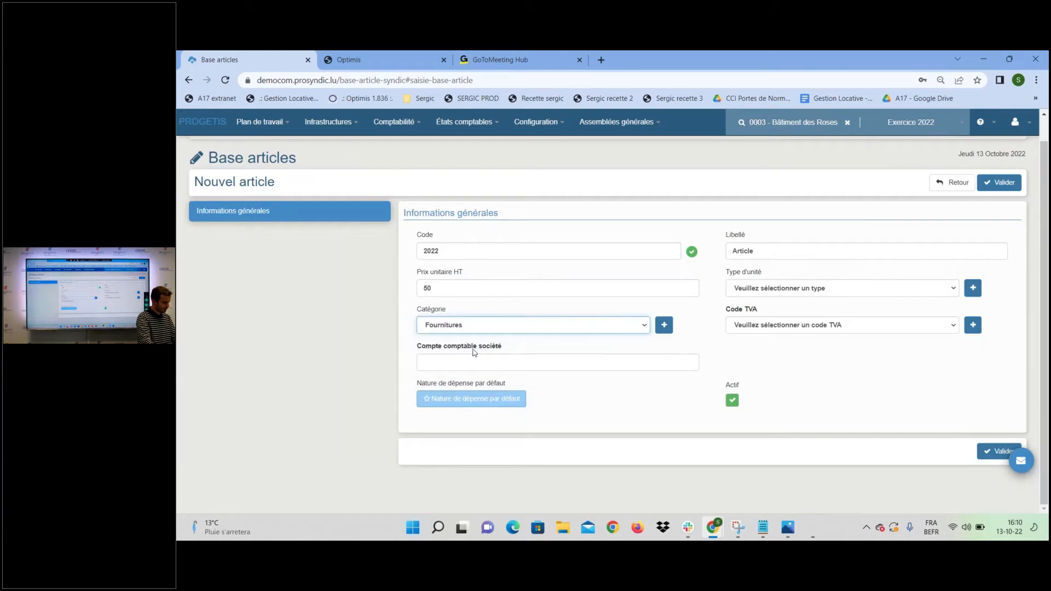
pyautogui.click(777, 375)
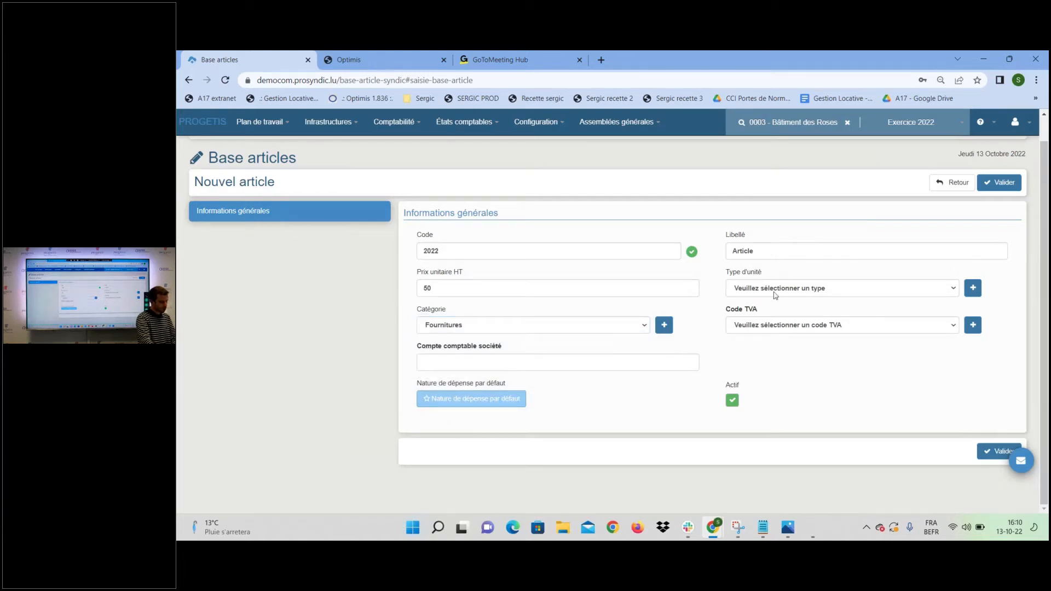
pyautogui.click(778, 289)
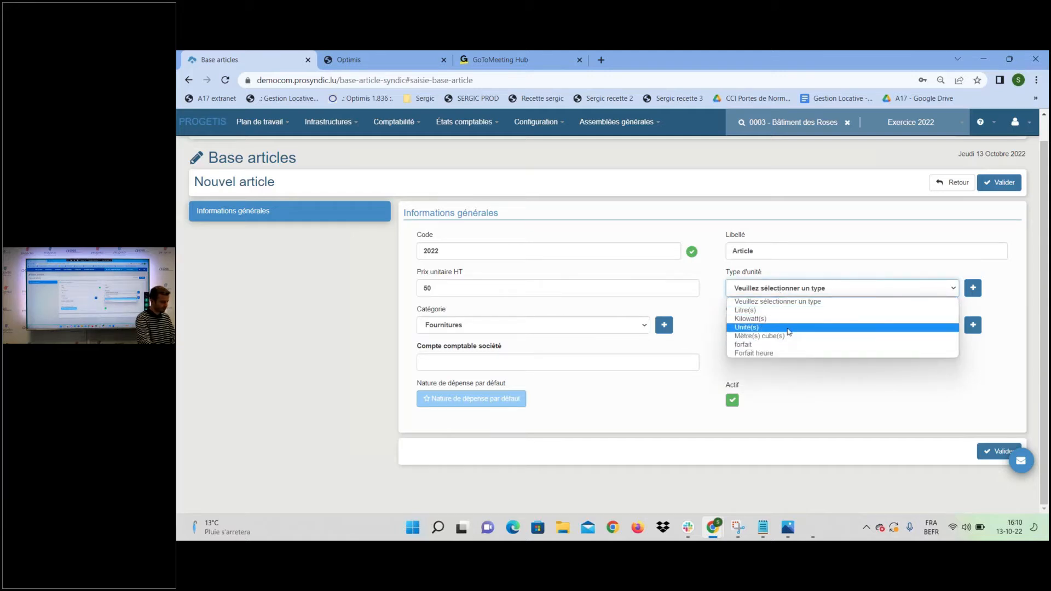
pyautogui.click(789, 329)
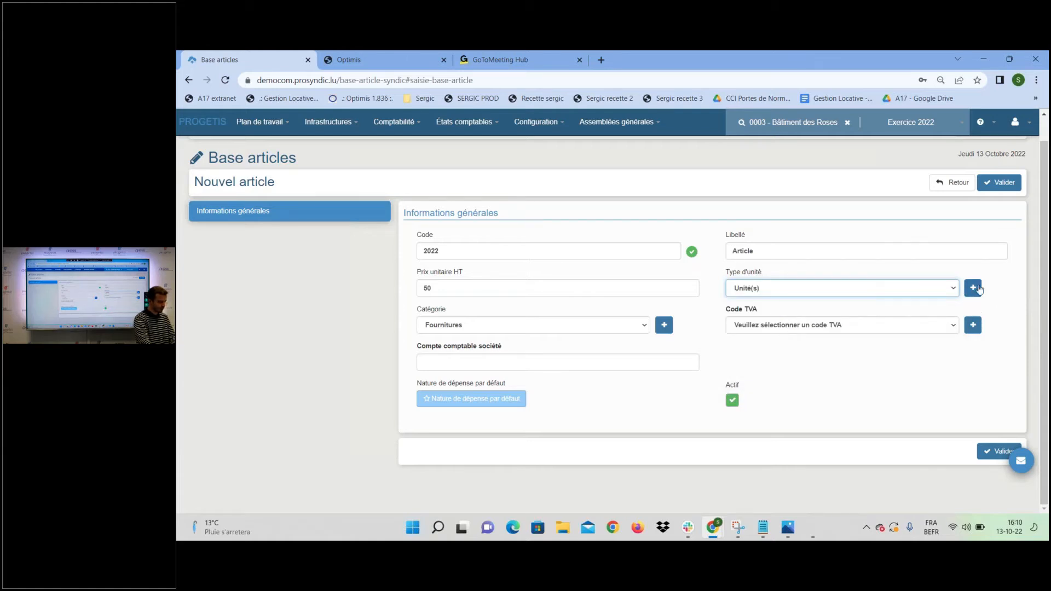
# Bring up the form for adding a new unit type, look at its fields and close it without adding one.
pyautogui.click(977, 292)
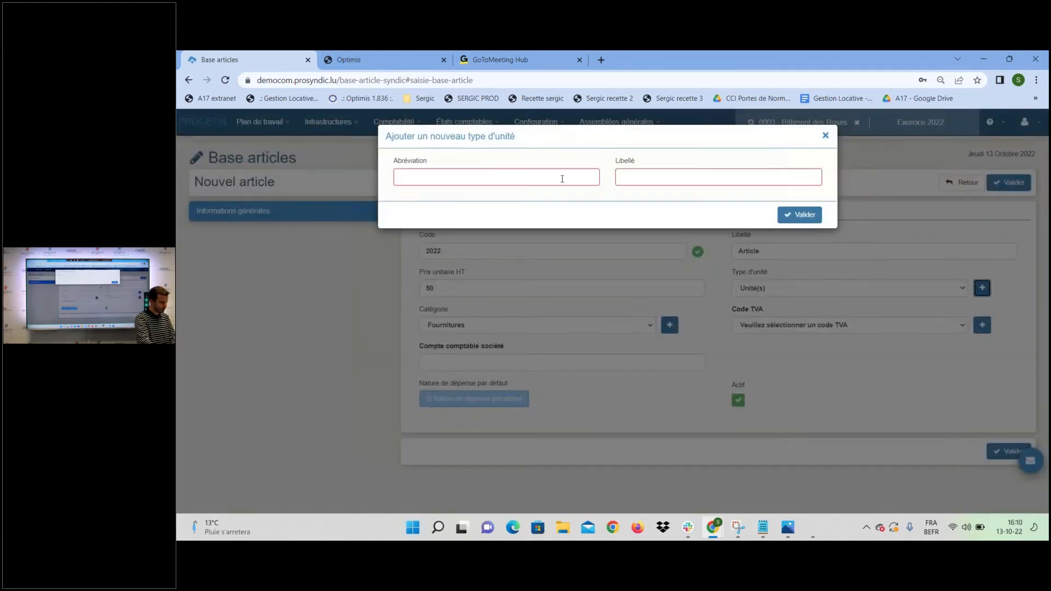
pyautogui.moveTo(388, 163); pyautogui.dragTo(430, 167)
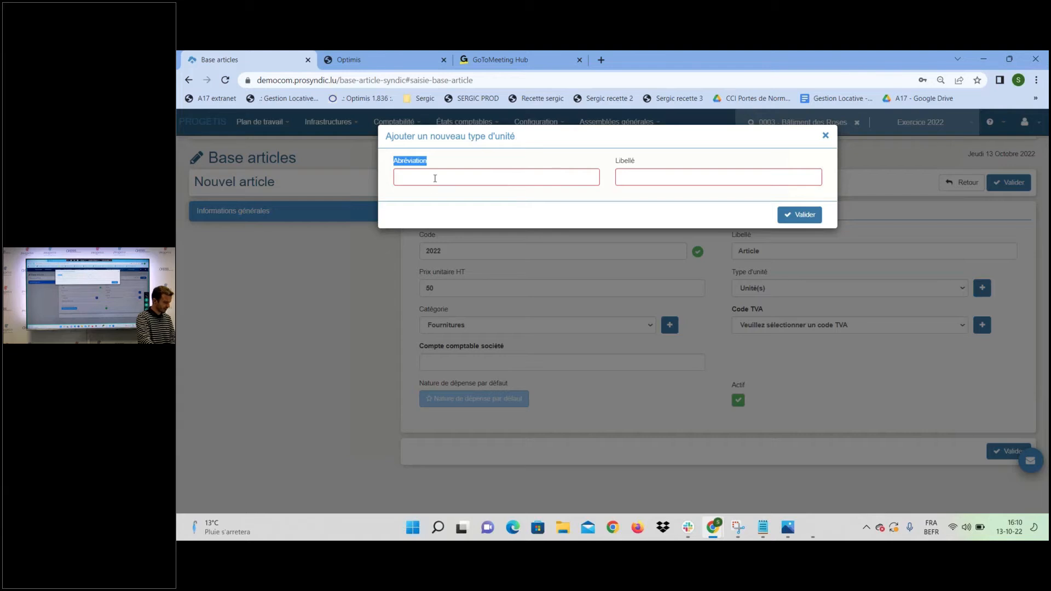
pyautogui.click(627, 183)
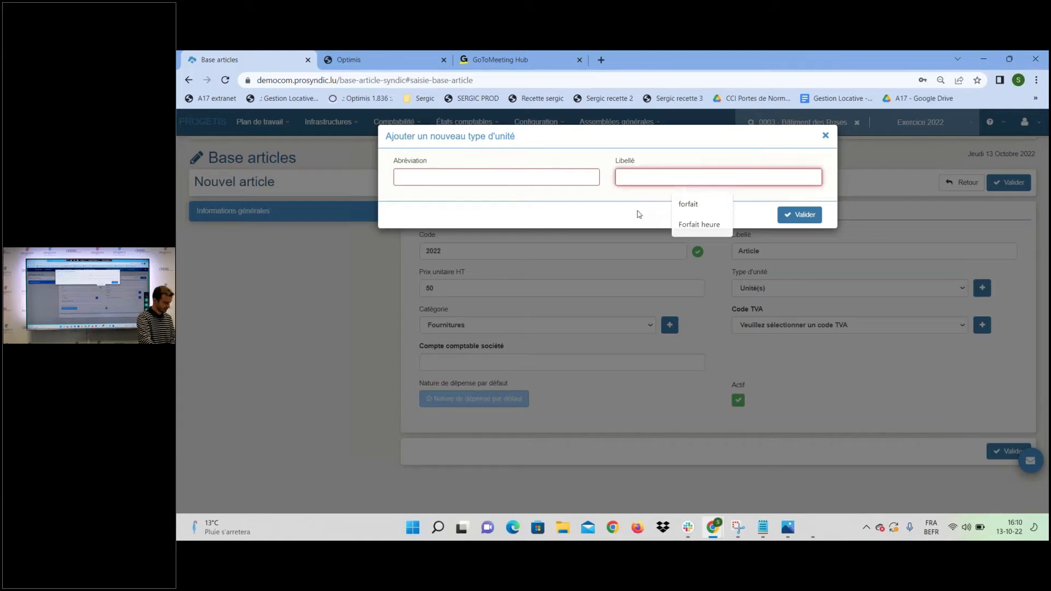
pyautogui.click(638, 215)
pyautogui.click(826, 137)
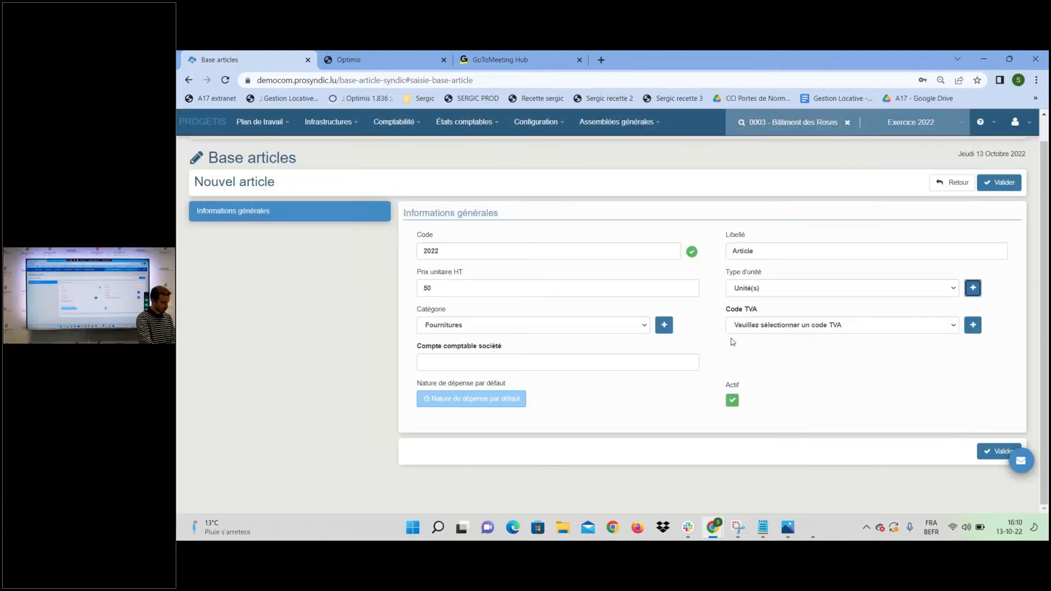
# Set the article's VAT code to A1 (17.00%) and save the new article.
pyautogui.click(814, 331)
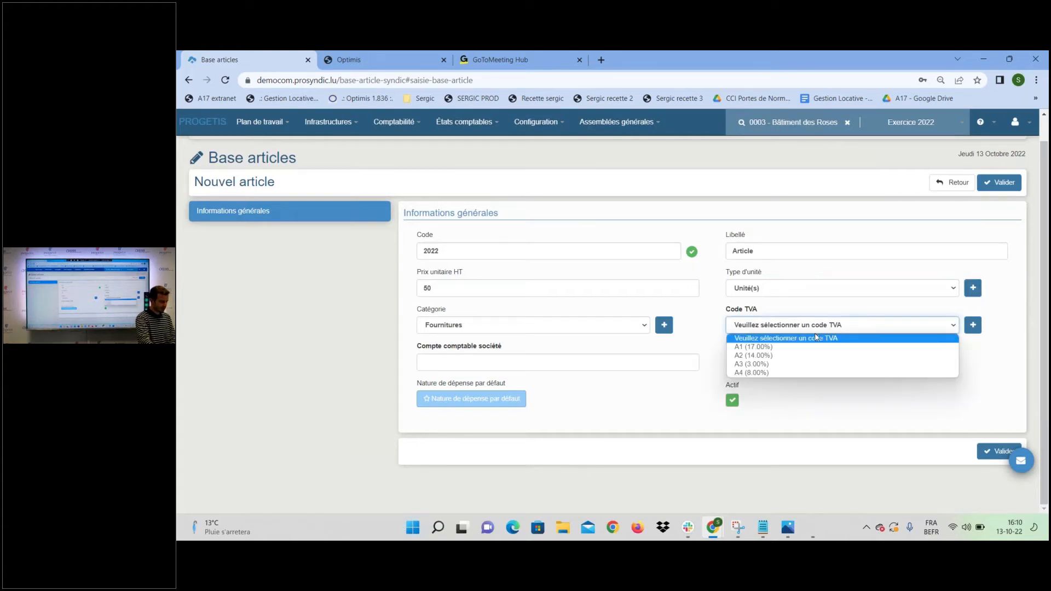
pyautogui.click(756, 348)
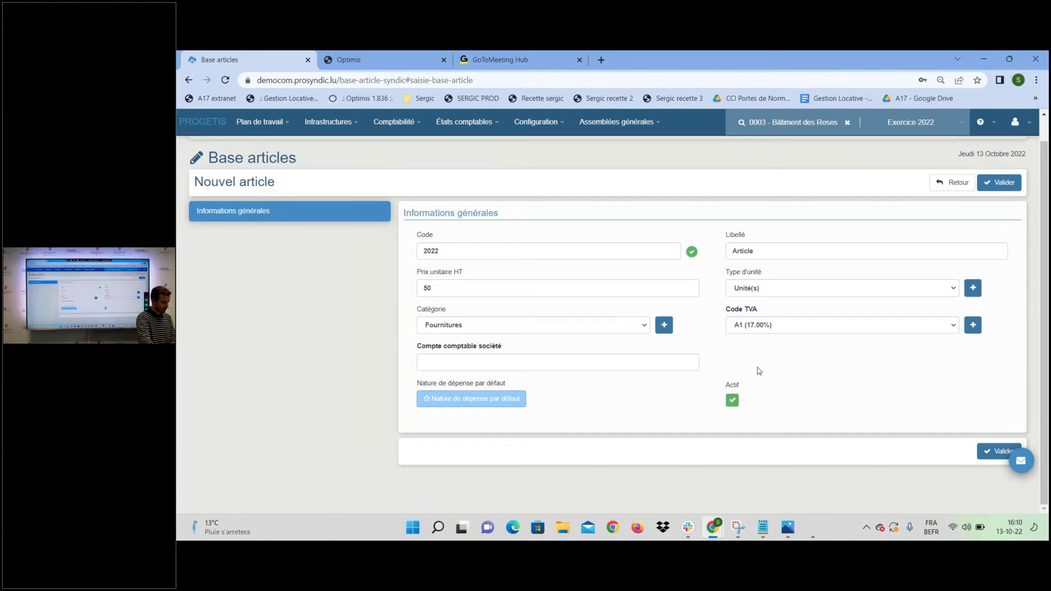
pyautogui.click(999, 457)
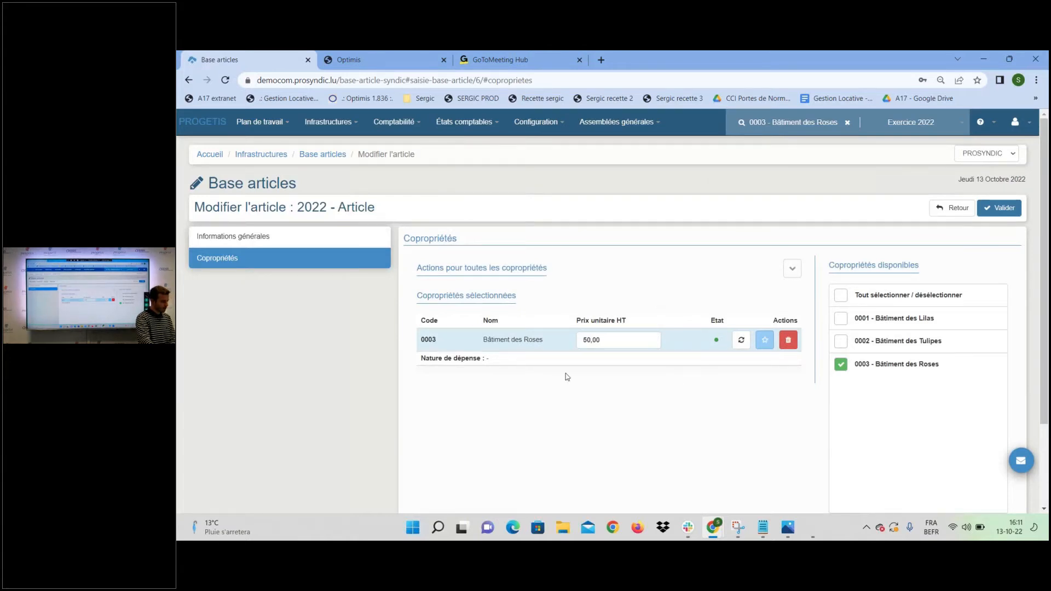
# Add the co-ownerships 0002 - Bâtiment des Tulipes and 0001 - Bâtiment des Lilas to the article.
pyautogui.scroll(-1, 627, 371)
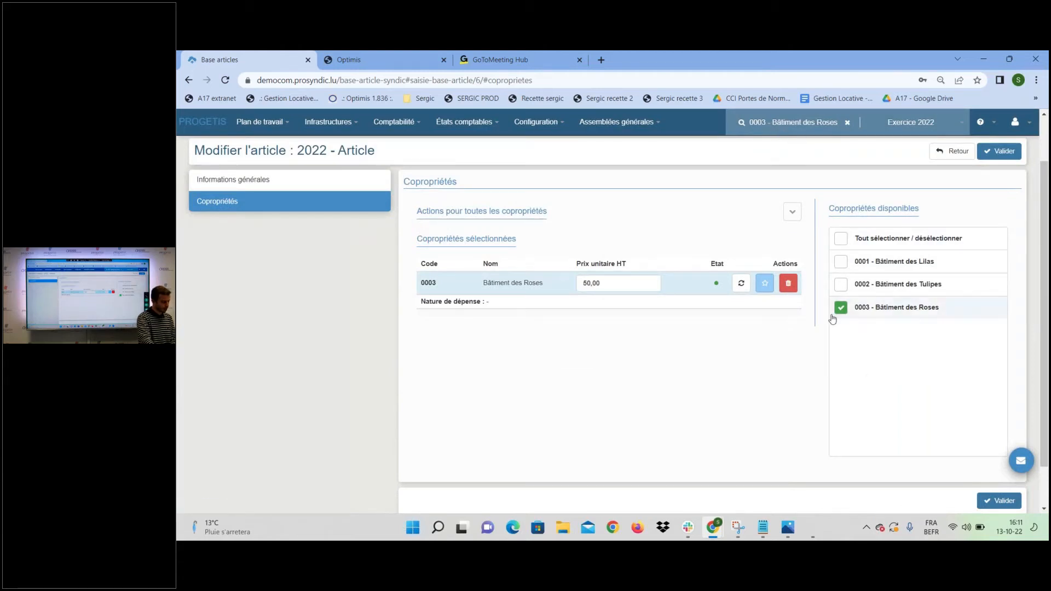
pyautogui.click(841, 284)
pyautogui.click(841, 262)
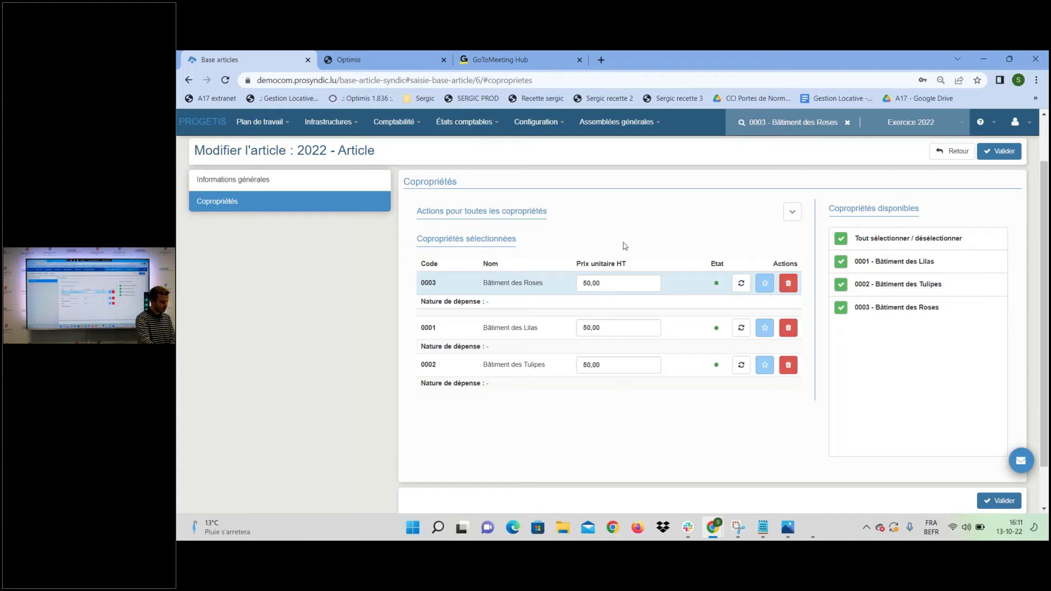
# Set the article's unit price to 55 for Bâtiment des Lilas and 70 for Bâtiment des Tulipes, and save the changes.
pyautogui.moveTo(612, 334); pyautogui.dragTo(577, 332)
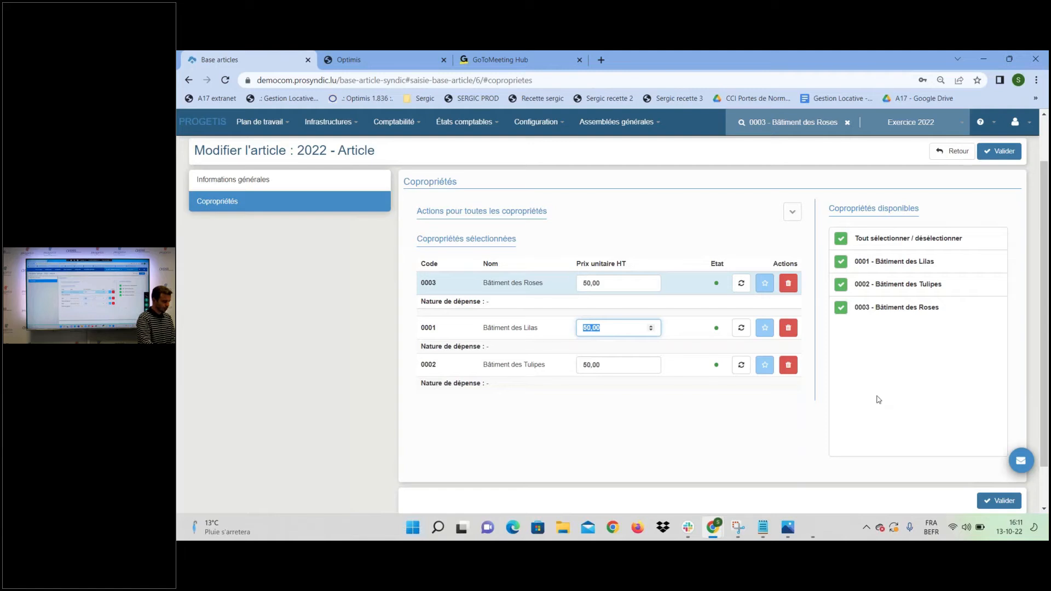
pyautogui.write('55')
pyautogui.click(581, 423)
pyautogui.moveTo(600, 364); pyautogui.dragTo(527, 357)
pyautogui.write('70')
pyautogui.click(637, 437)
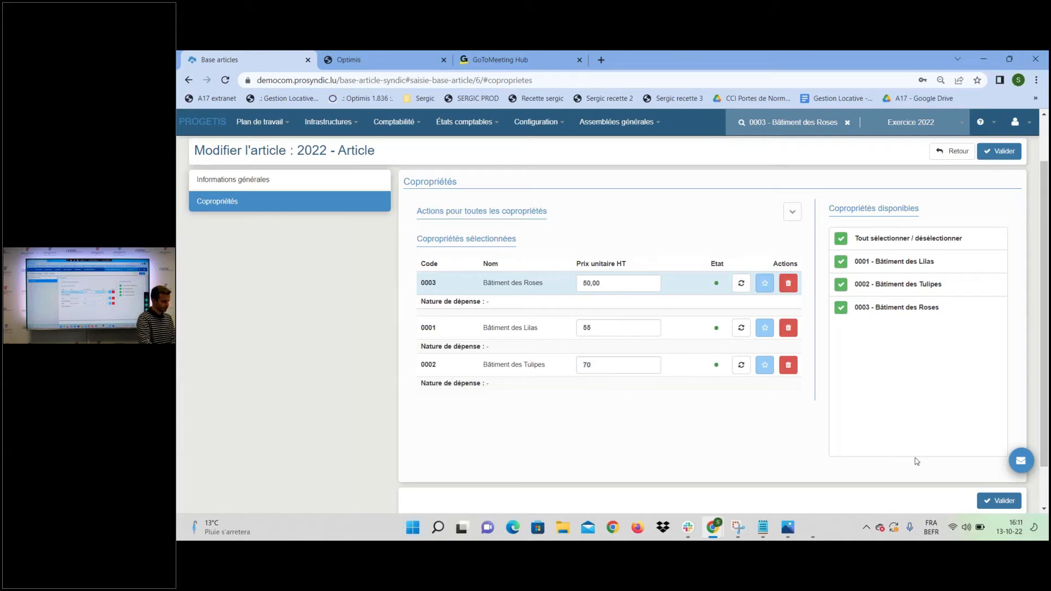
pyautogui.click(1000, 503)
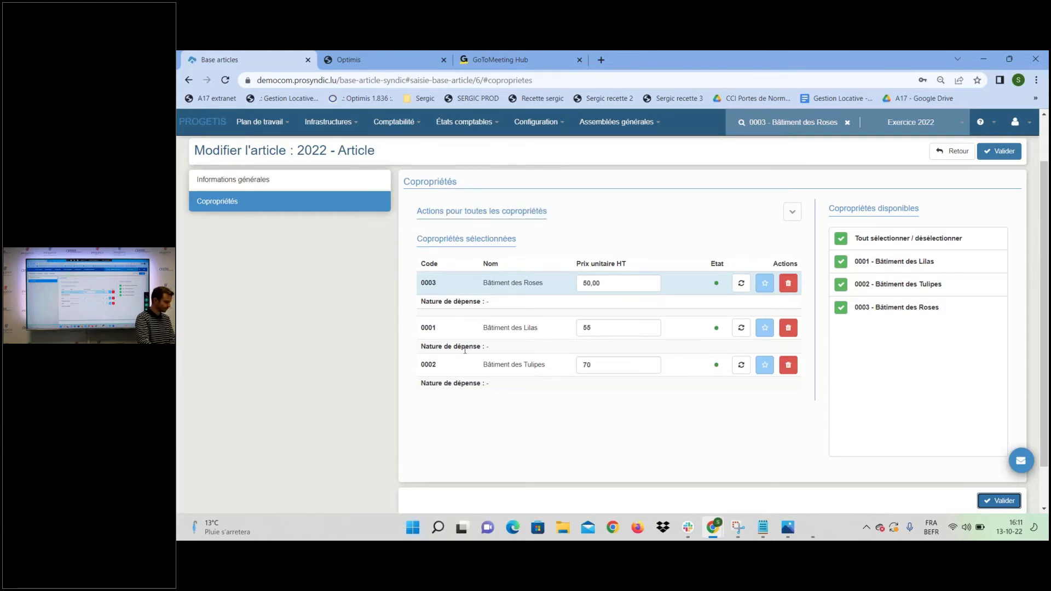
# Go to the list of syndic invoices (Factures syndic) and start a new syndic fee invoice for Bâtiment des Roses.
pyautogui.scroll(1, 493, 317)
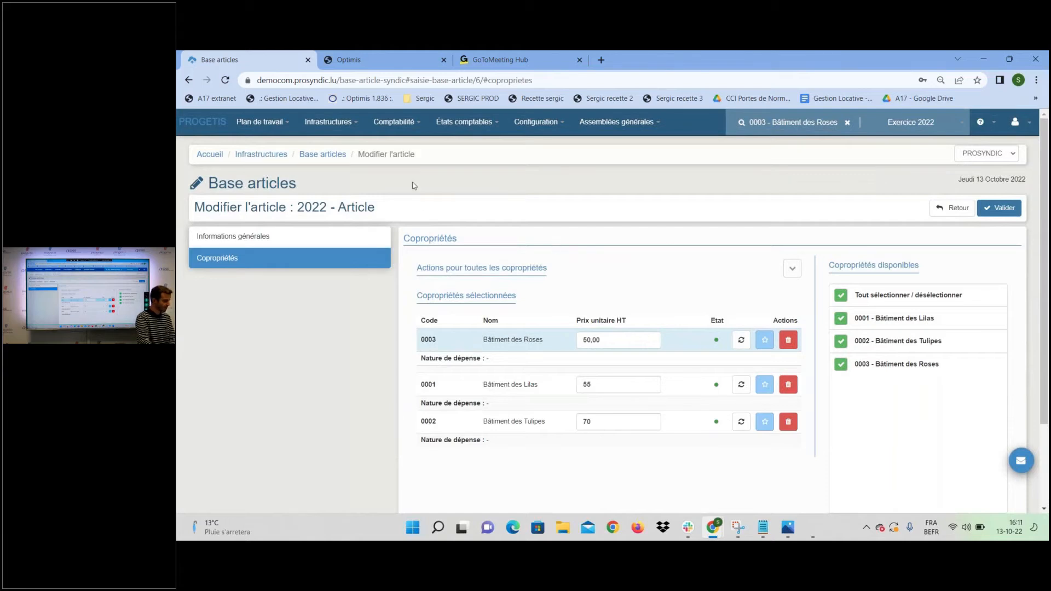
pyautogui.click(333, 127)
pyautogui.click(377, 127)
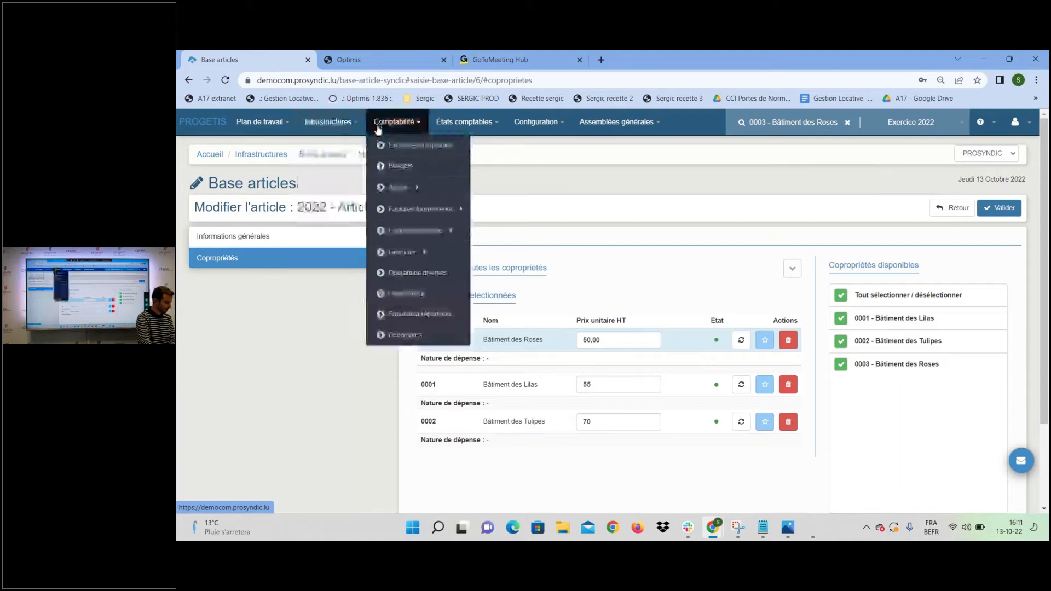
pyautogui.moveTo(441, 237)
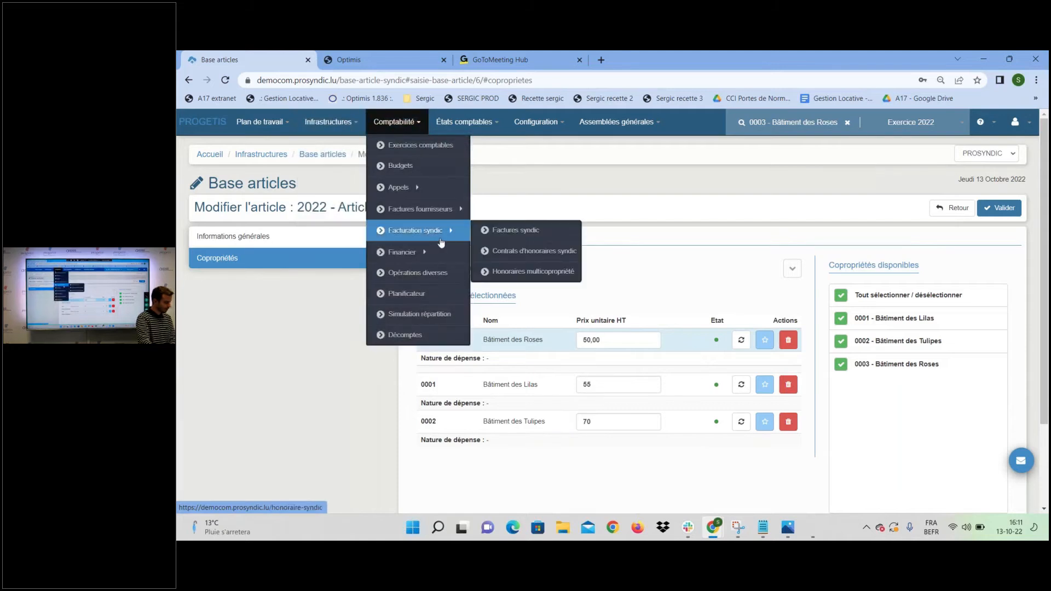
pyautogui.click(507, 238)
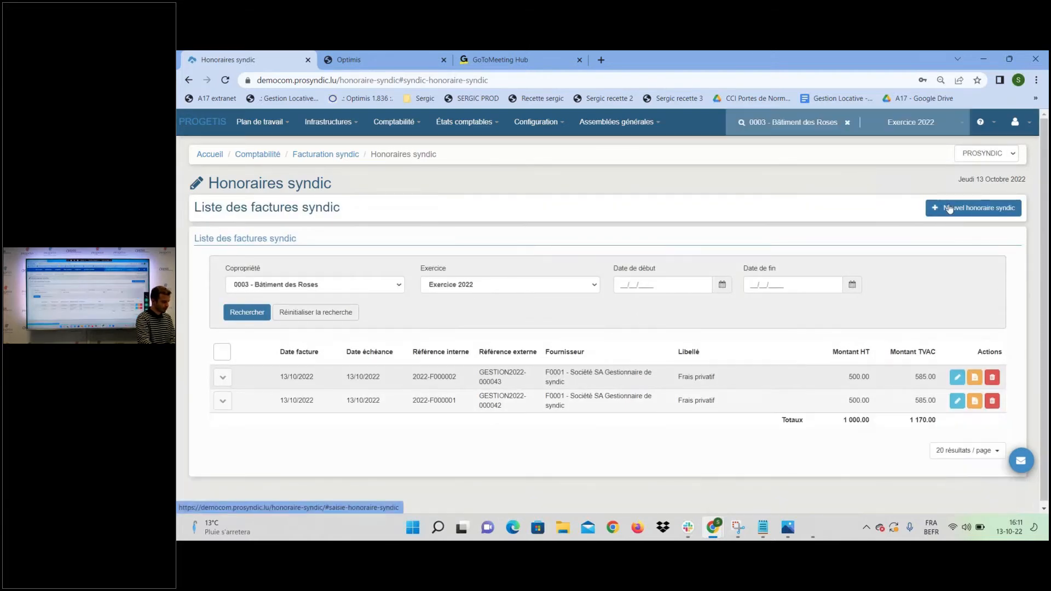
pyautogui.click(951, 208)
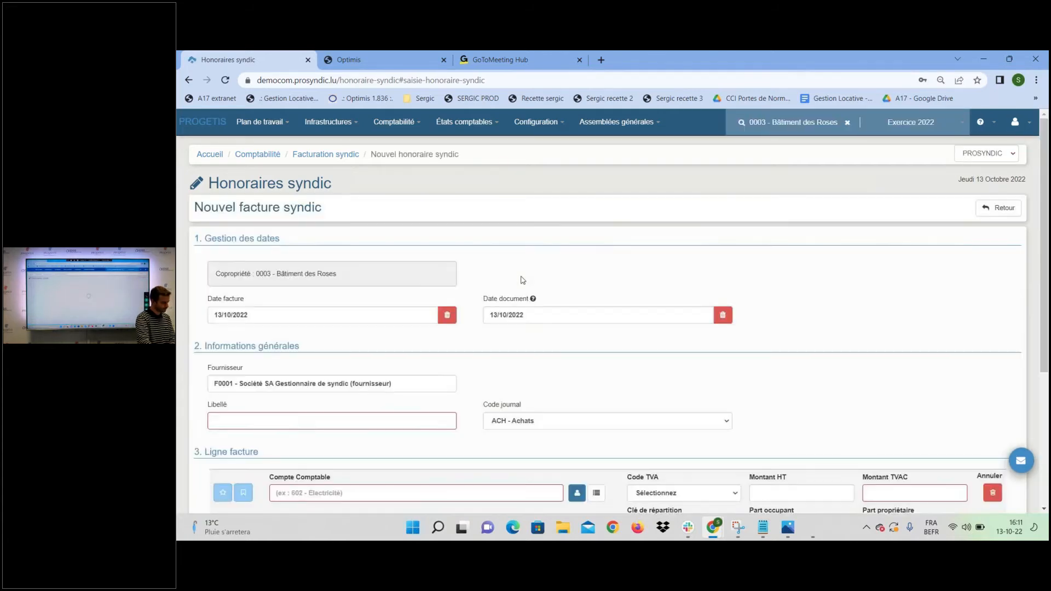
# Enter "Facture articles" as the label of the new syndic invoice.
pyautogui.scroll(-1, 517, 262)
pyautogui.click(232, 368)
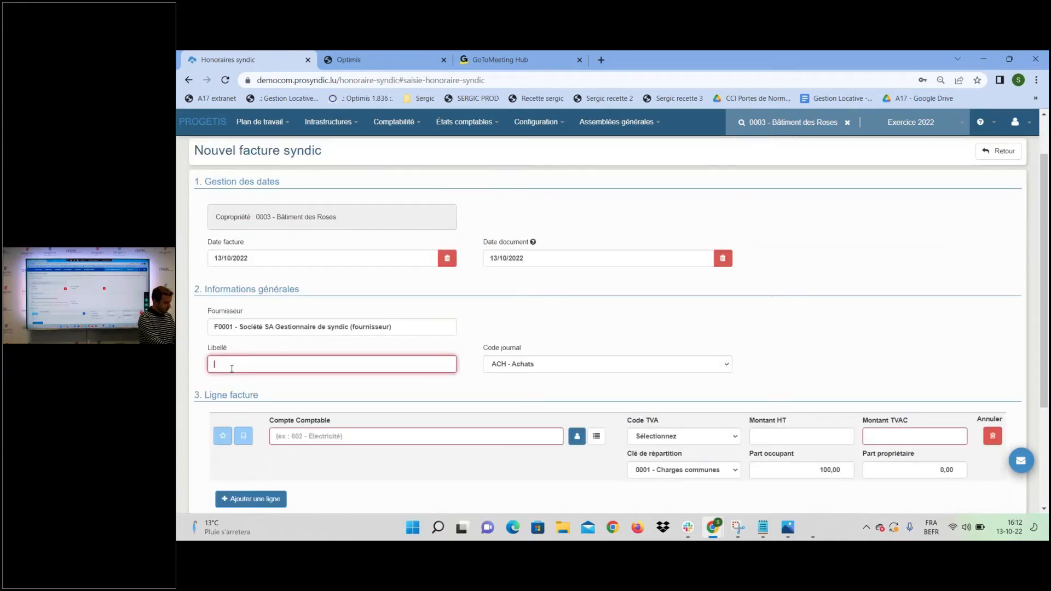
pyautogui.write('Facture articles')
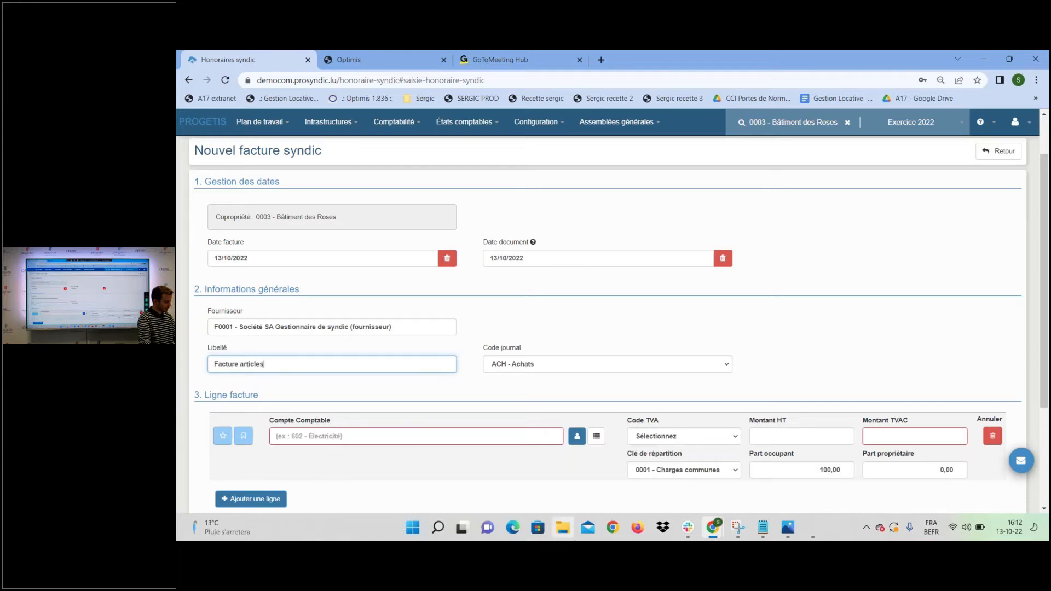
# Fill the first invoice line from article 2022 in the article selection.
pyautogui.scroll(-2, 285, 318)
pyautogui.click(244, 323)
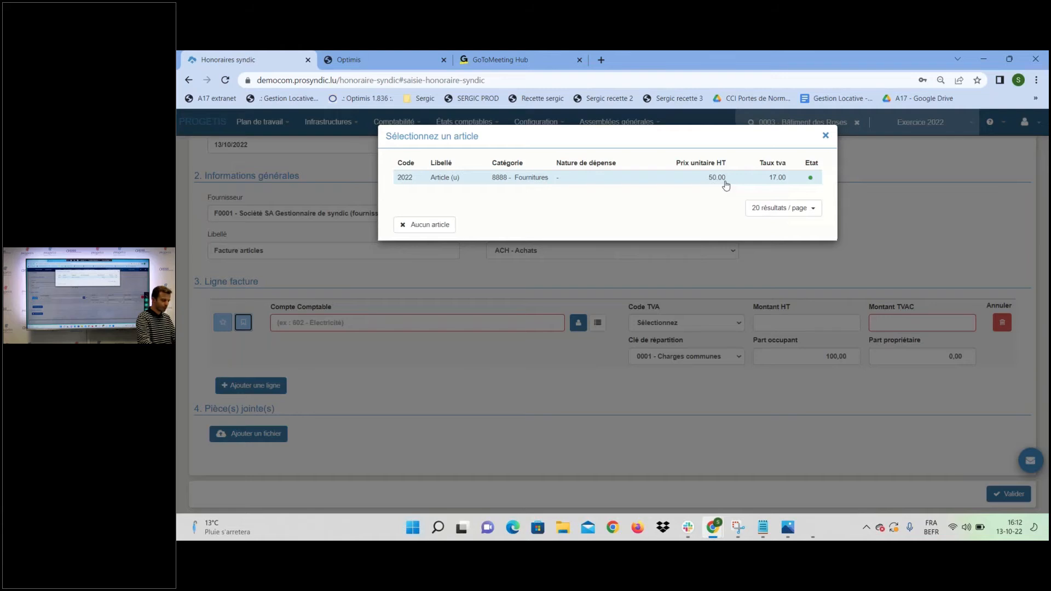
pyautogui.click(570, 179)
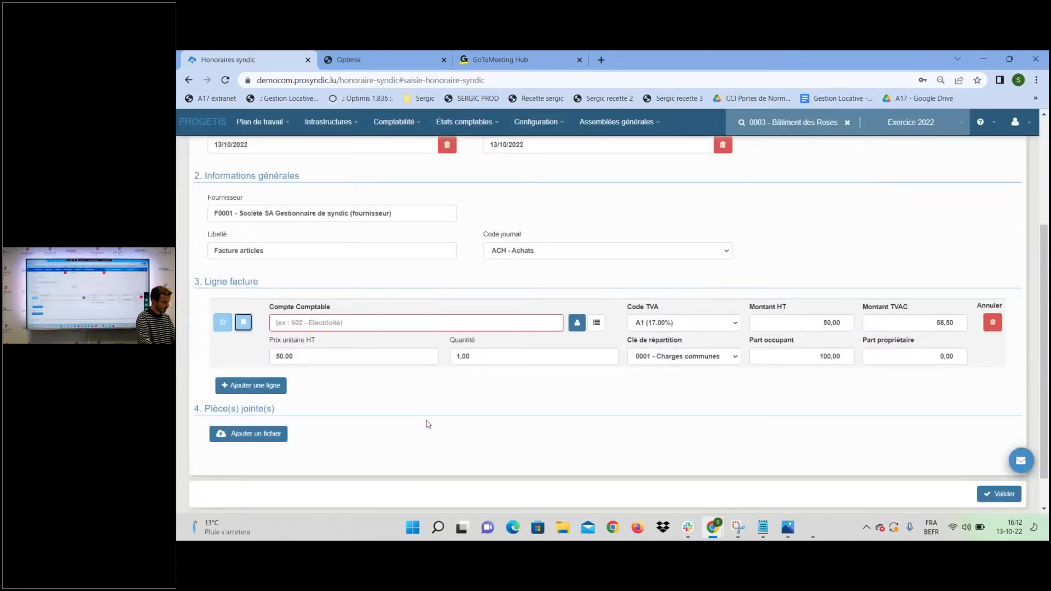
# Assign account 6021 - Electricité parties communes to the first invoice line.
pyautogui.click(340, 327)
pyautogui.write('elec')
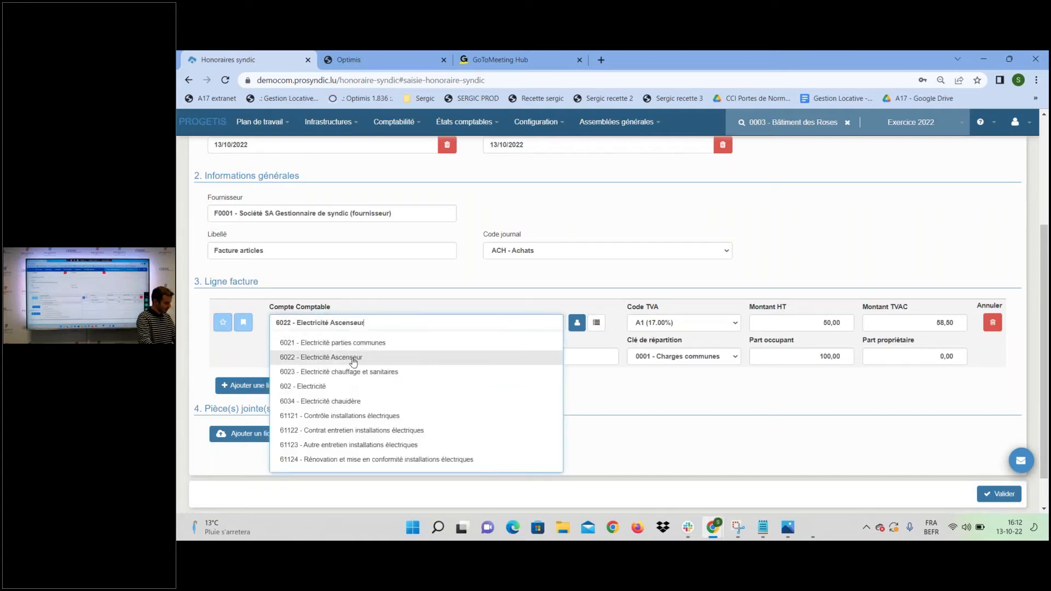
pyautogui.press('Up')
pyautogui.press('Return')
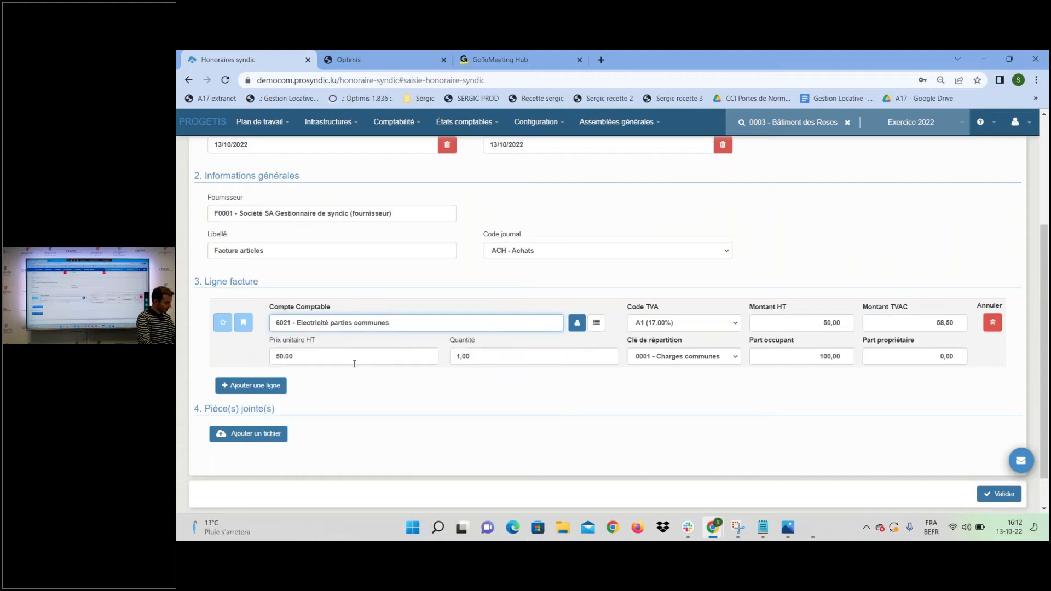
# Set the article line's quantity to 2 and validate the syndic invoice.
pyautogui.click(298, 356)
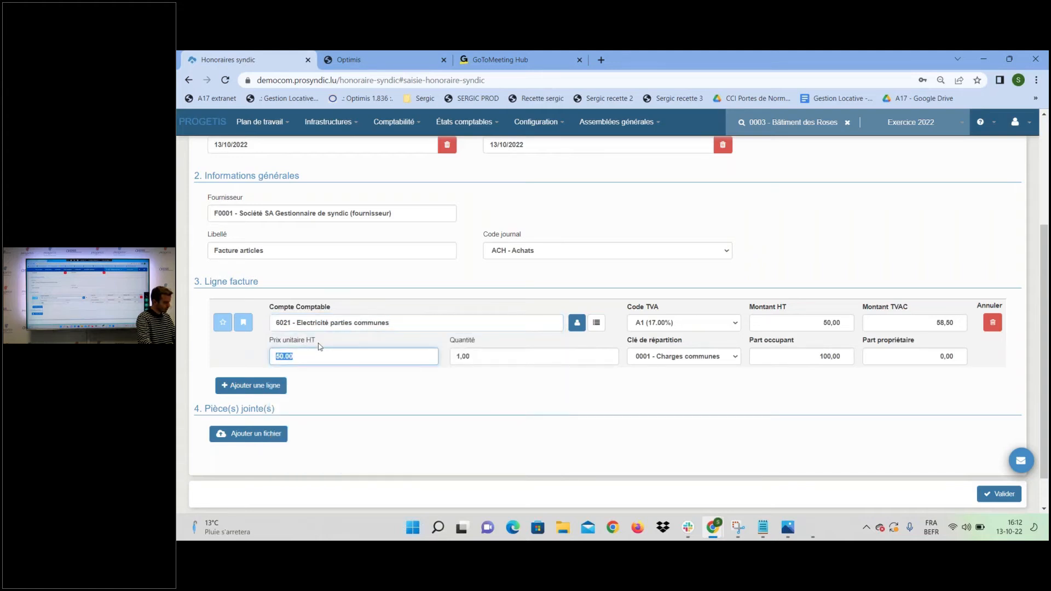
pyautogui.click(461, 363)
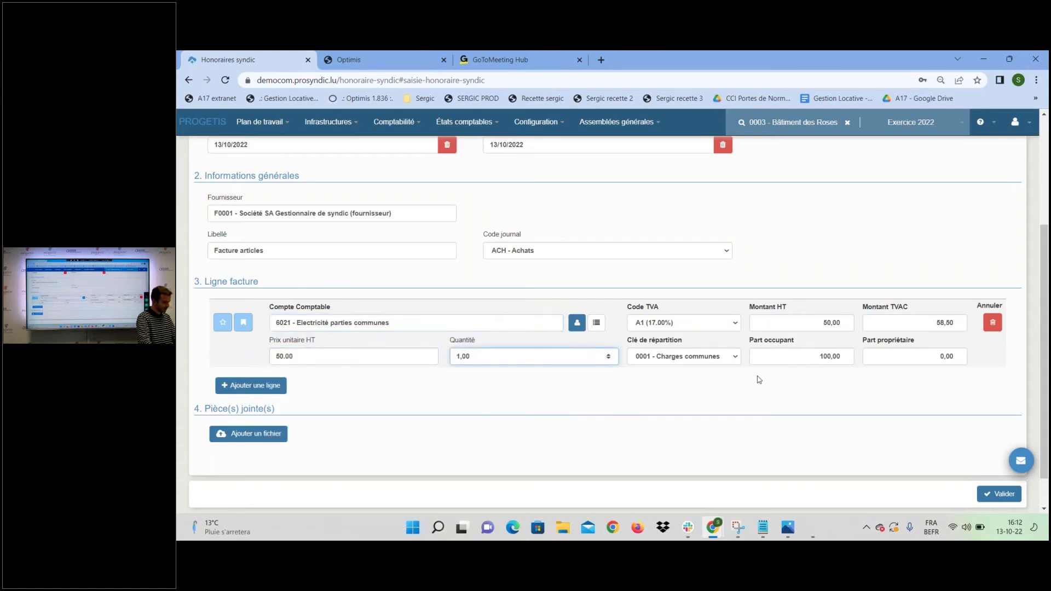
pyautogui.doubleClick(525, 354)
pyautogui.write('2')
pyautogui.click(608, 390)
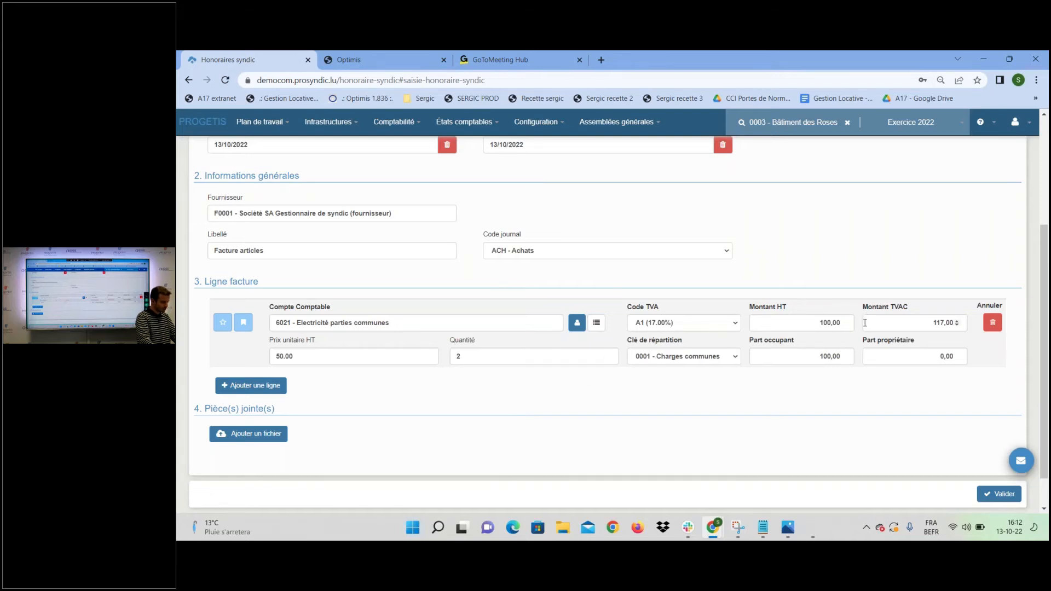
pyautogui.click(985, 495)
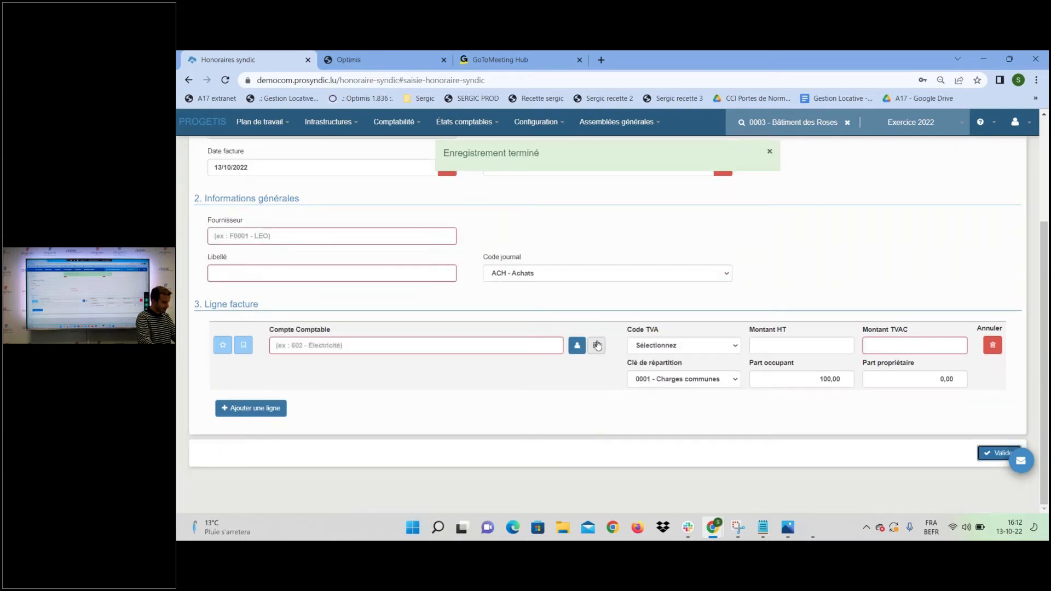
# Enter "Ampoules changées étage 1 et RDC" as a line label on the blank invoice, then close the label dialog without validating it.
pyautogui.click(597, 345)
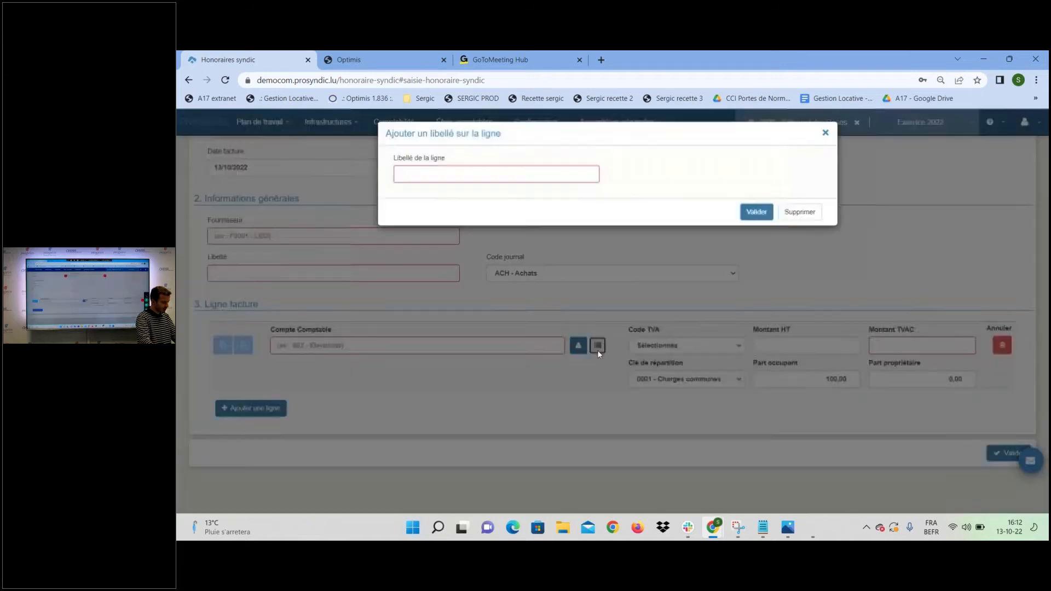
pyautogui.click(429, 176)
pyautogui.click(606, 195)
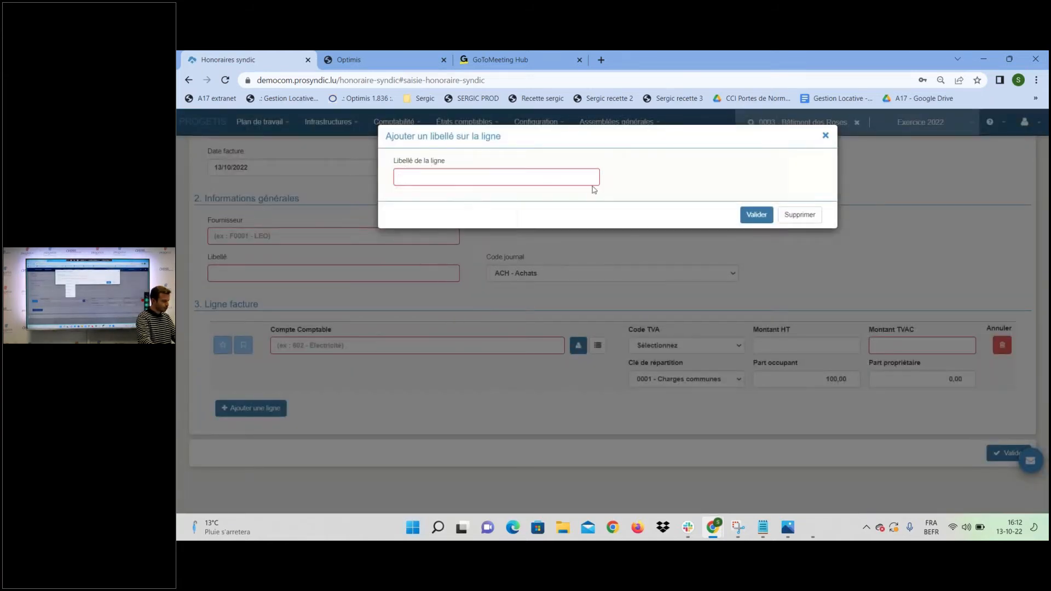
pyautogui.click(585, 183)
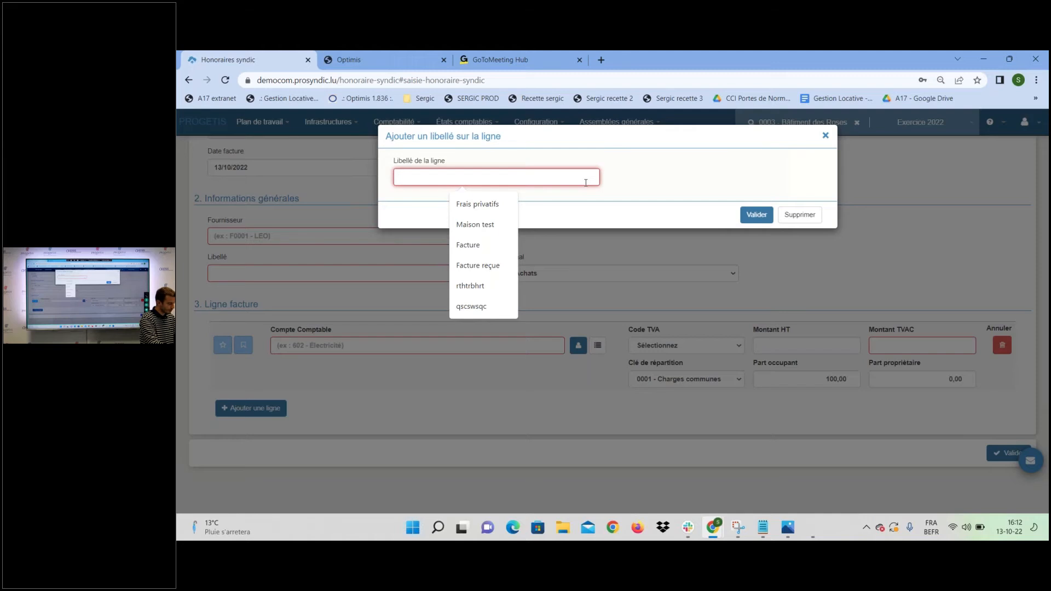
pyautogui.write('Ampoules changées étage 1 et RDC')
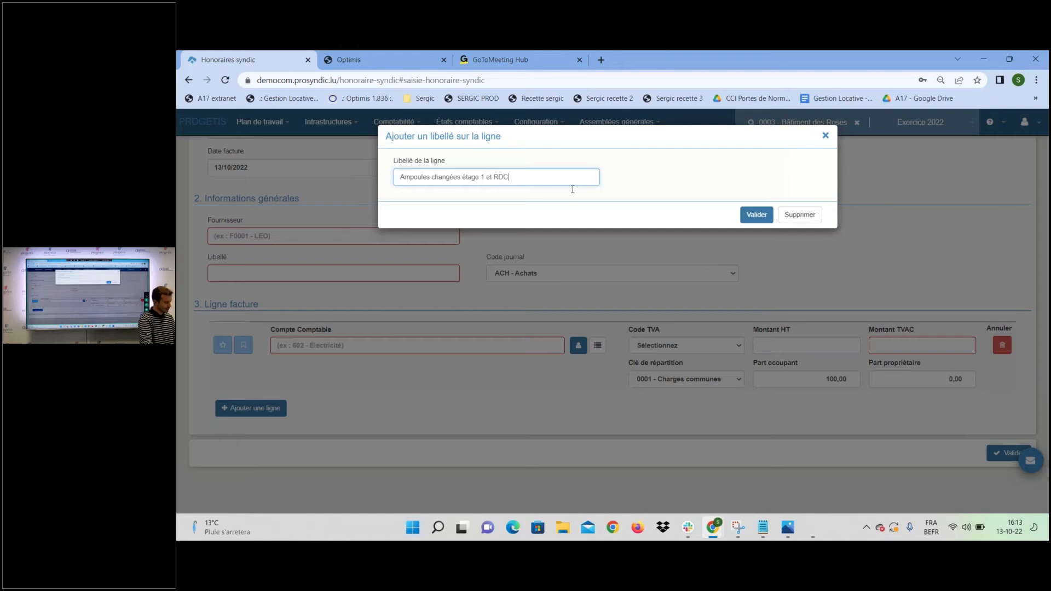
pyautogui.click(825, 139)
# Return to the list of syndic invoices (Factures syndic) for Bâtiment des Roses.
pyautogui.scroll(3, 501, 276)
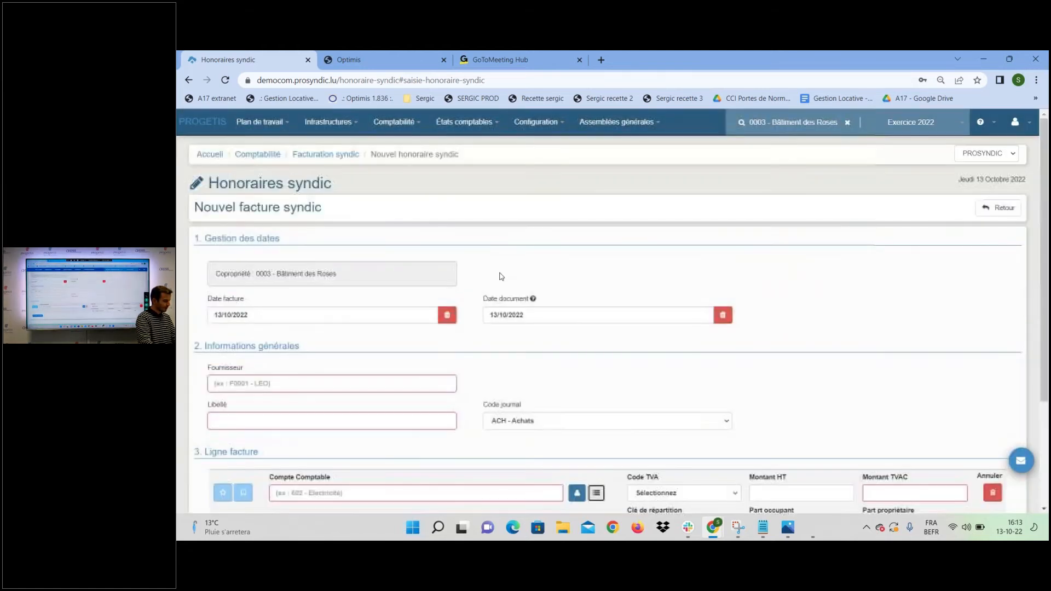
pyautogui.click(407, 121)
pyautogui.moveTo(448, 242)
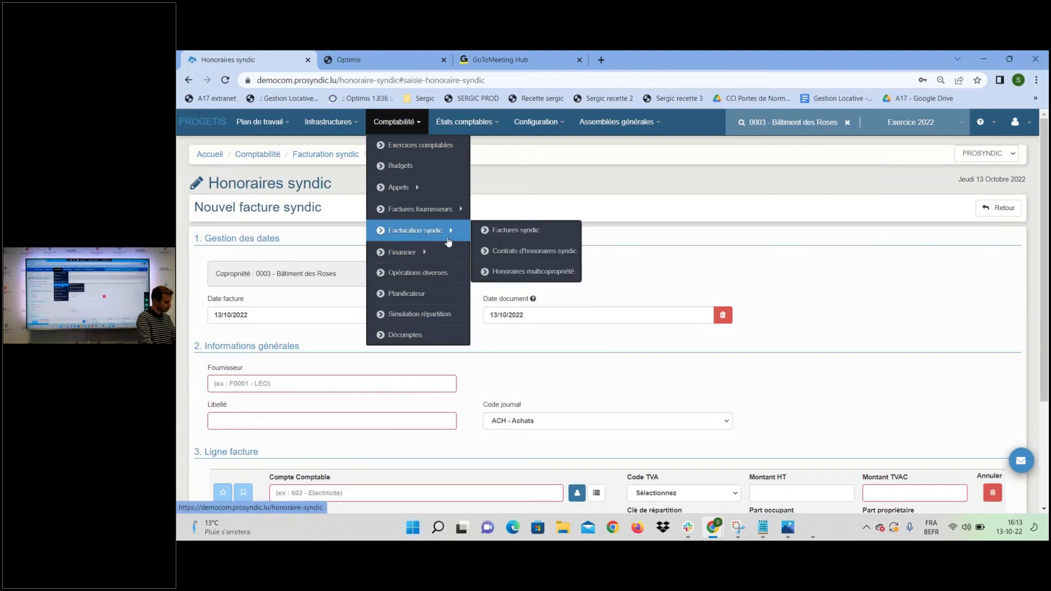
pyautogui.click(493, 230)
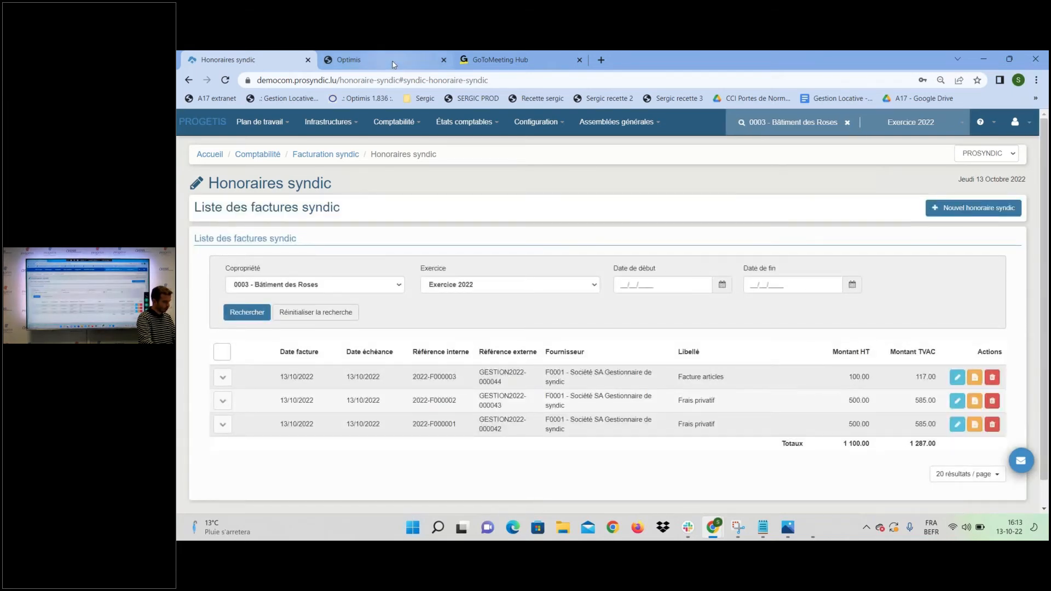
# Switch to Optimis, expand the newest Bâtiment des Roses invoice in the client invoice list, and open its details.
pyautogui.click(359, 60)
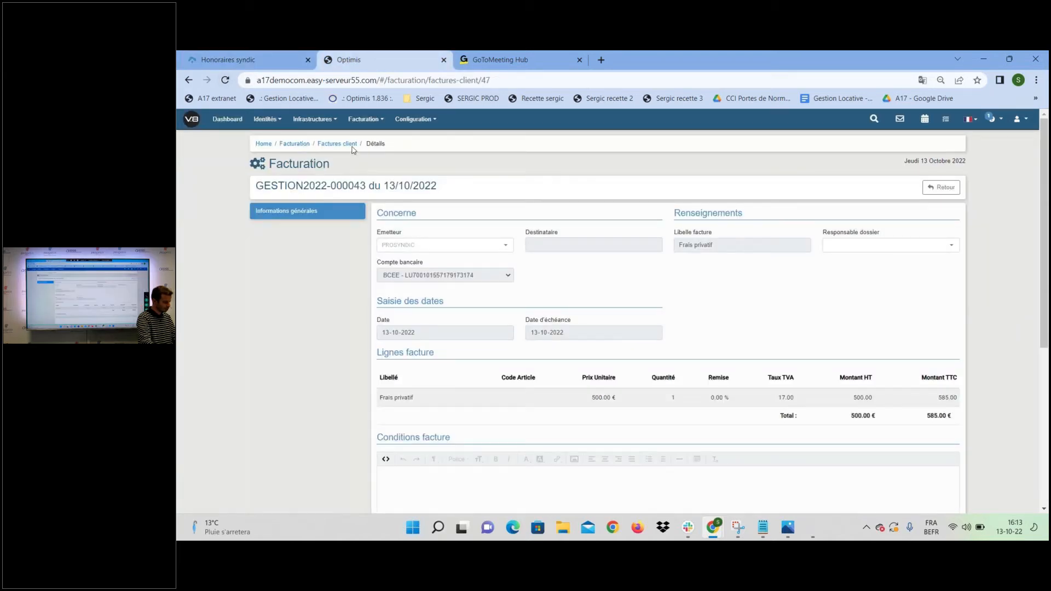
pyautogui.click(352, 146)
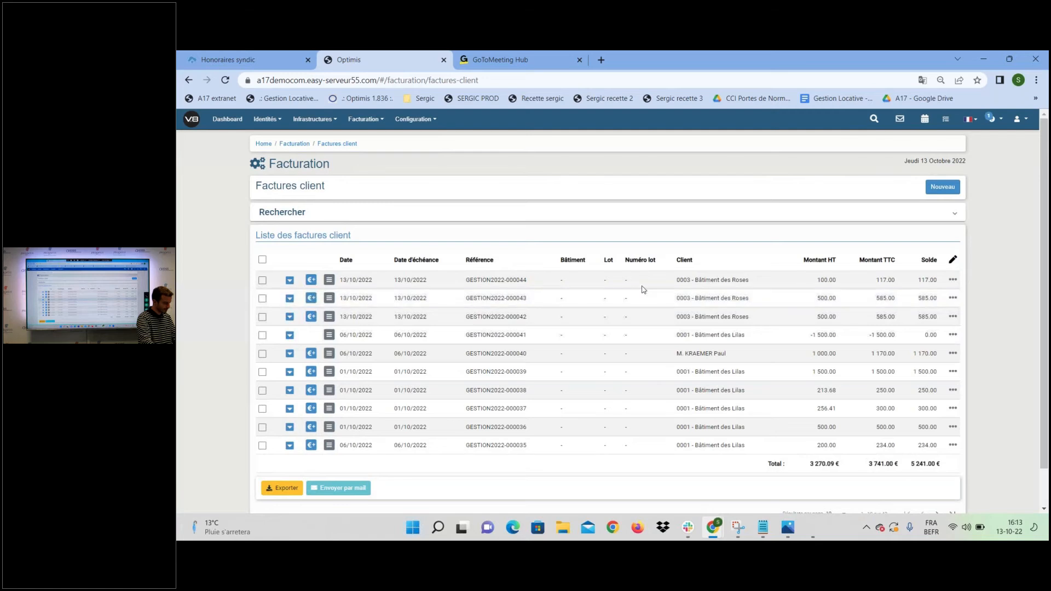
pyautogui.click(290, 280)
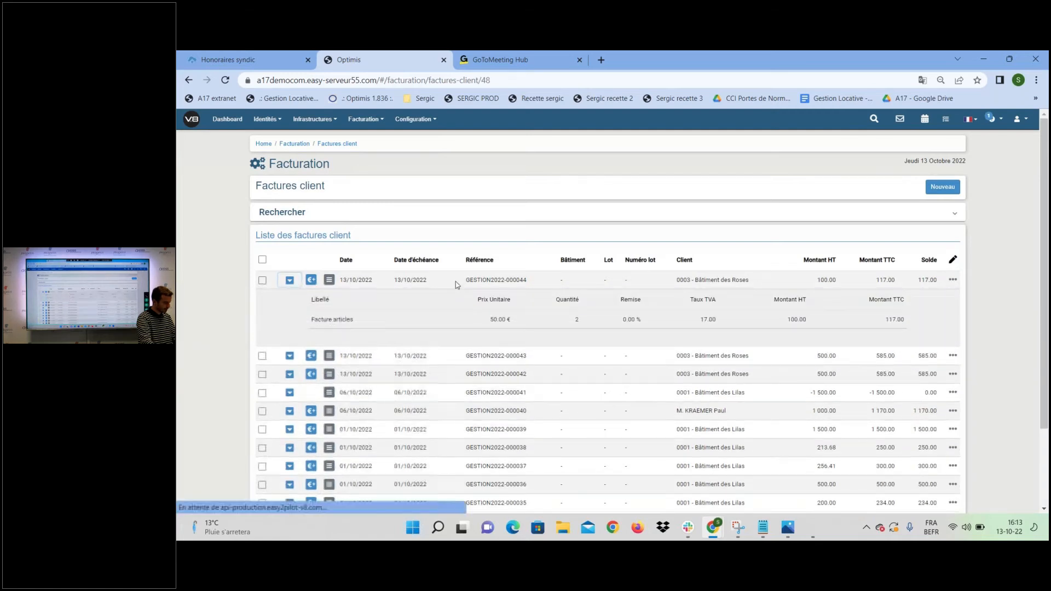
pyautogui.click(457, 281)
# Examine the article code on the invoice line, then view the generated invoice PDF and close it.
pyautogui.scroll(-1, 465, 317)
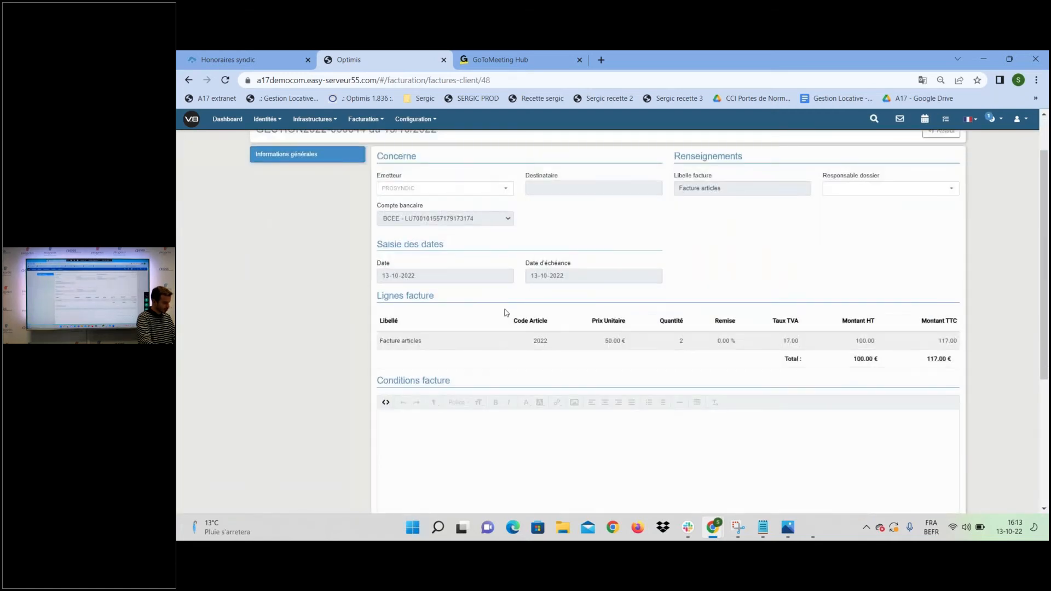
pyautogui.moveTo(515, 325); pyautogui.dragTo(554, 327)
pyautogui.scroll(-4, 701, 332)
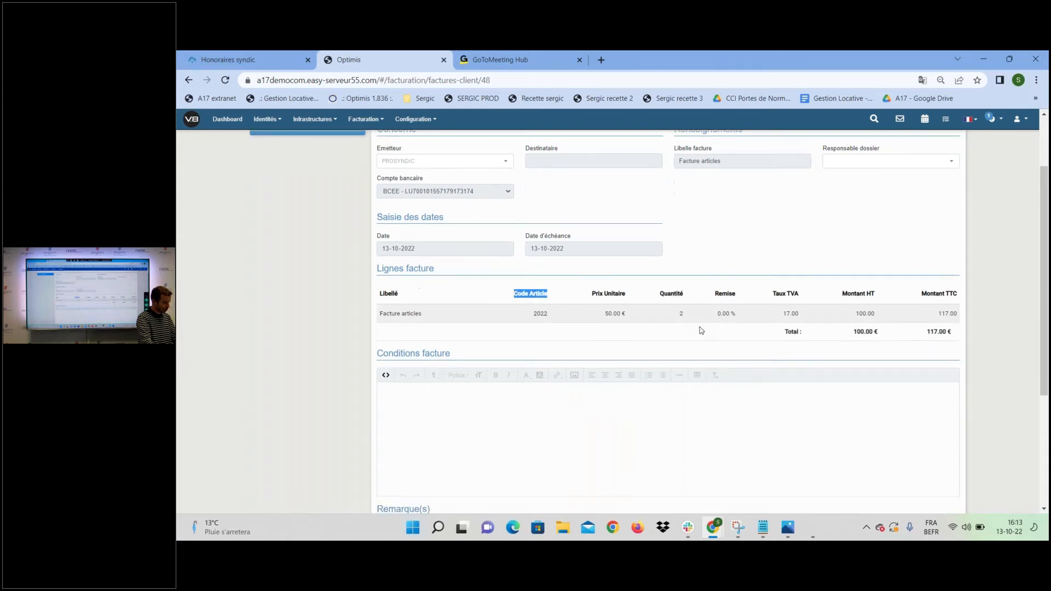
pyautogui.click(616, 423)
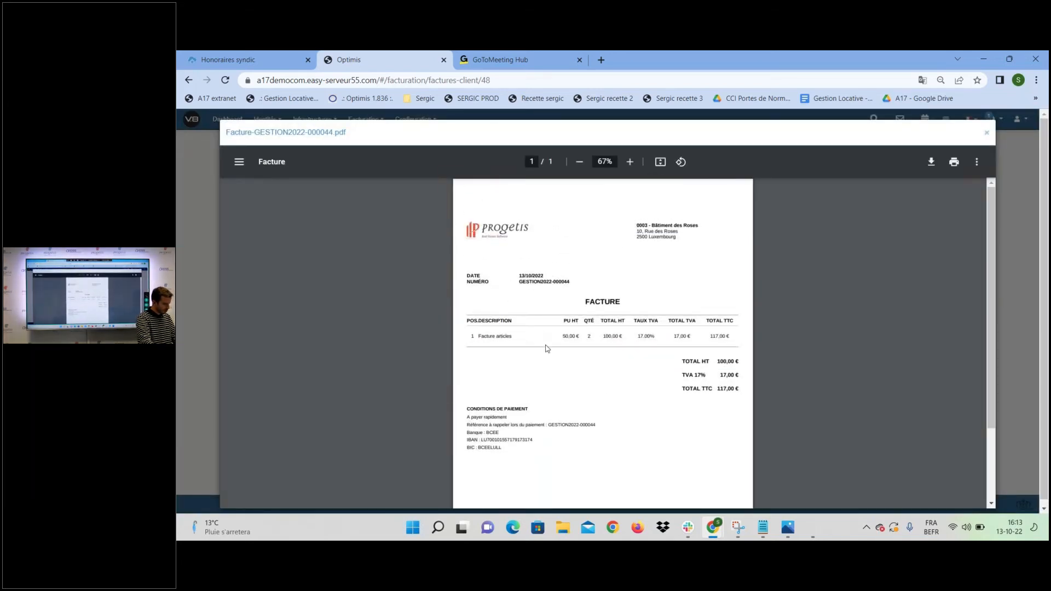
pyautogui.click(988, 136)
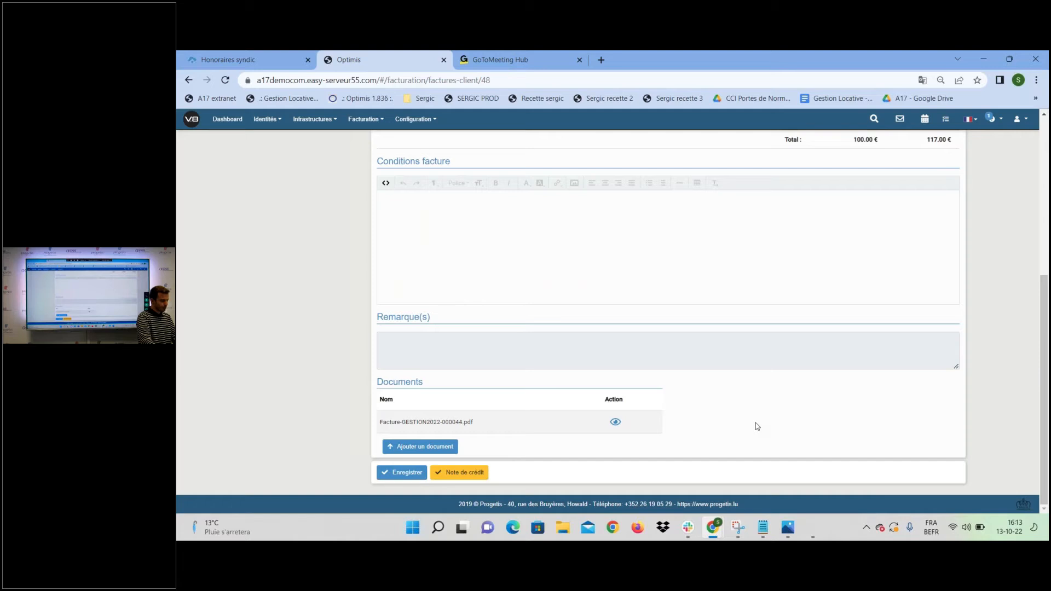
# Switch back to Progestion Easy and try to reverse (contrepasser) the "Facture articles" syndic invoice.
pyautogui.click(237, 57)
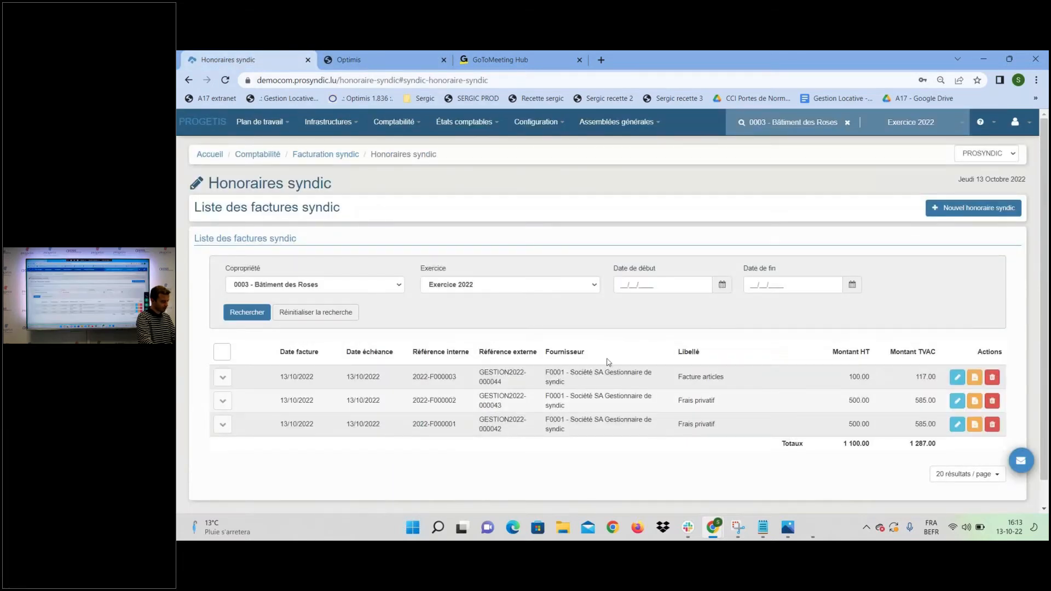
pyautogui.click(992, 377)
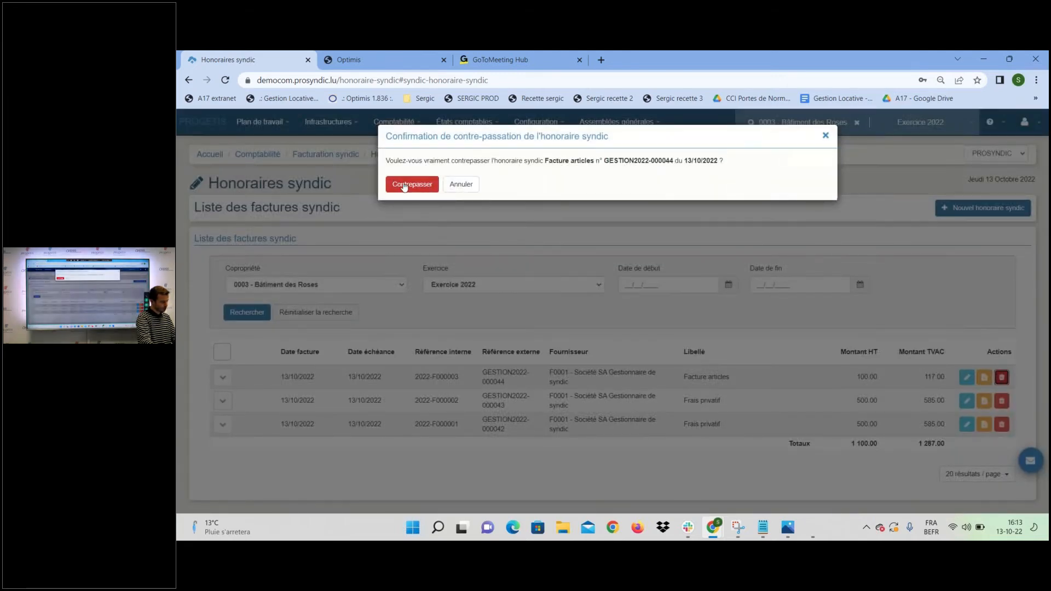
pyautogui.click(404, 185)
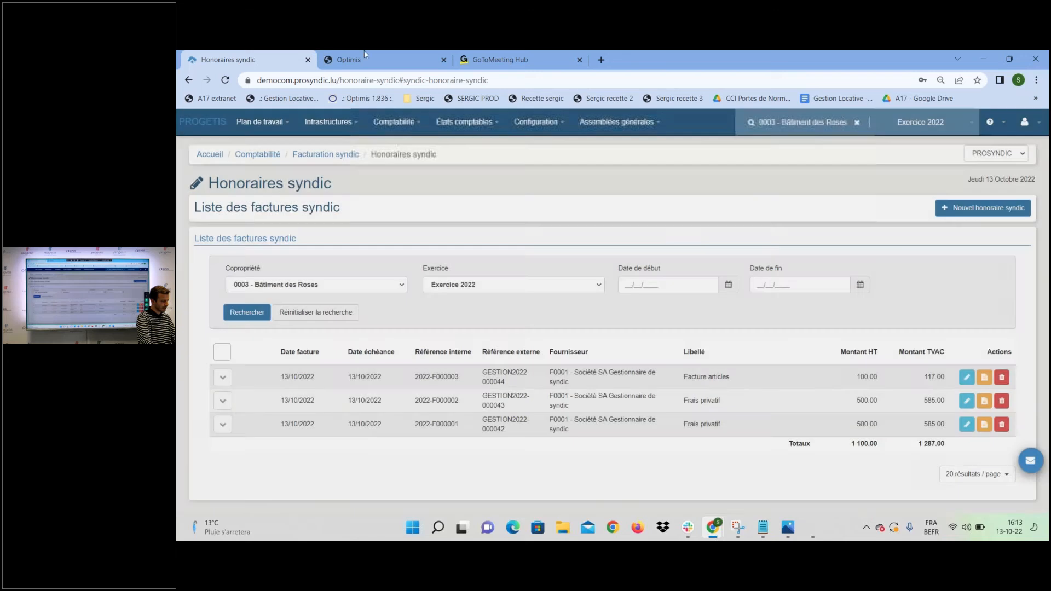
# Switch to Optimis, open a credit note for the "Facture articles" invoice, and cancel it.
pyautogui.hotkey('ctrl', 'Tab')
pyautogui.click(459, 472)
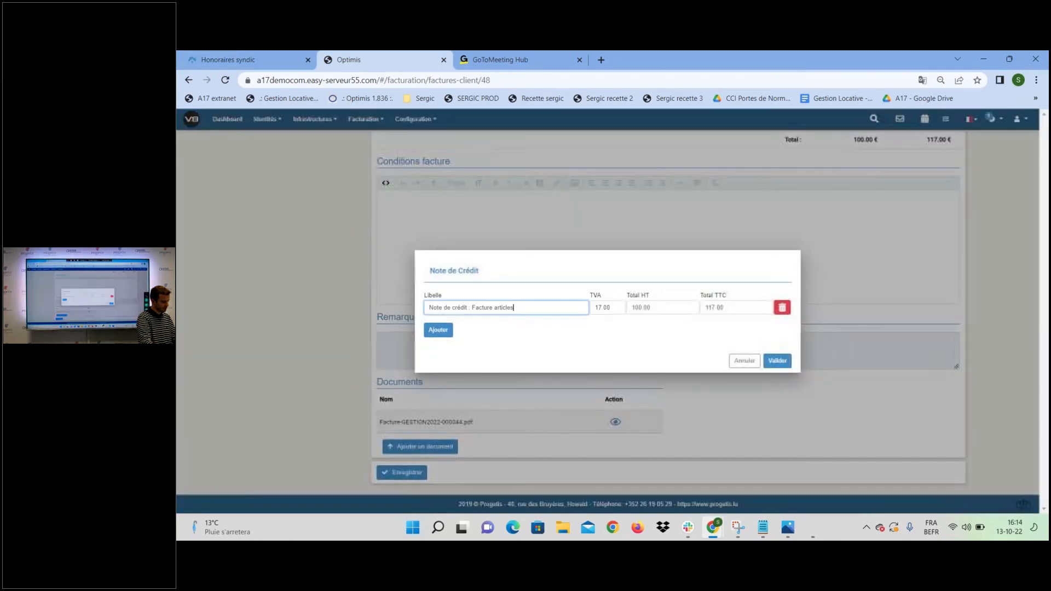
pyautogui.click(740, 362)
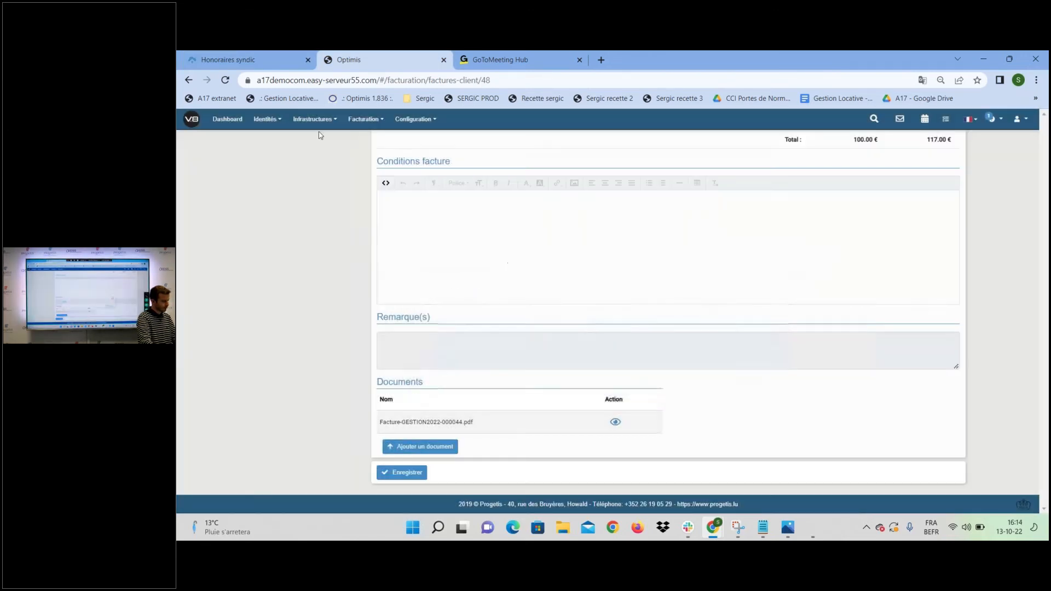
# Switch back to Progestion Easy, go to the syndic fee contracts, and start a new contract for Bâtiment des Roses.
pyautogui.click(251, 61)
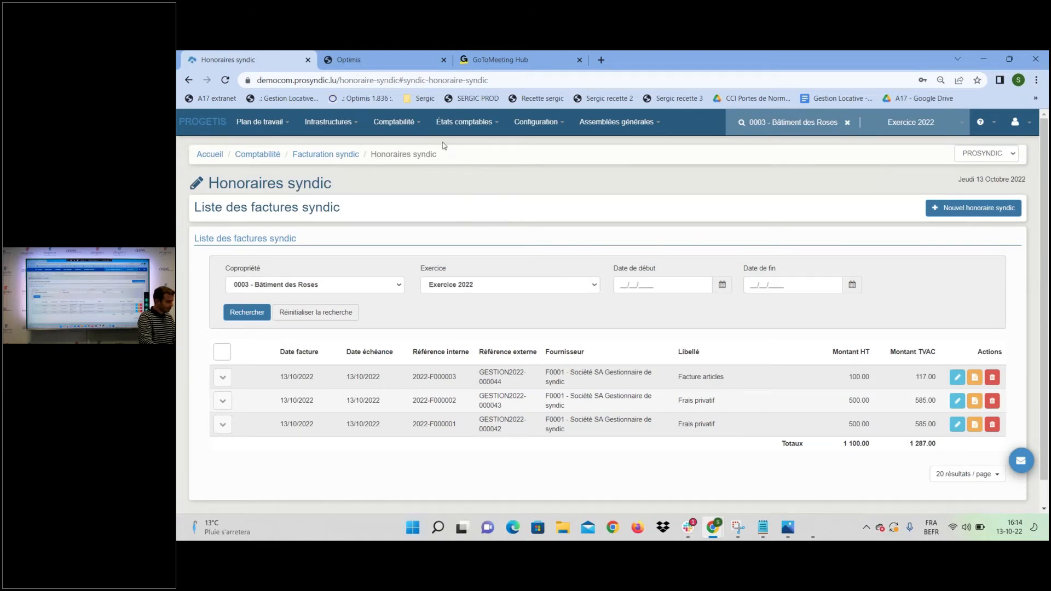
pyautogui.click(406, 124)
pyautogui.moveTo(436, 230)
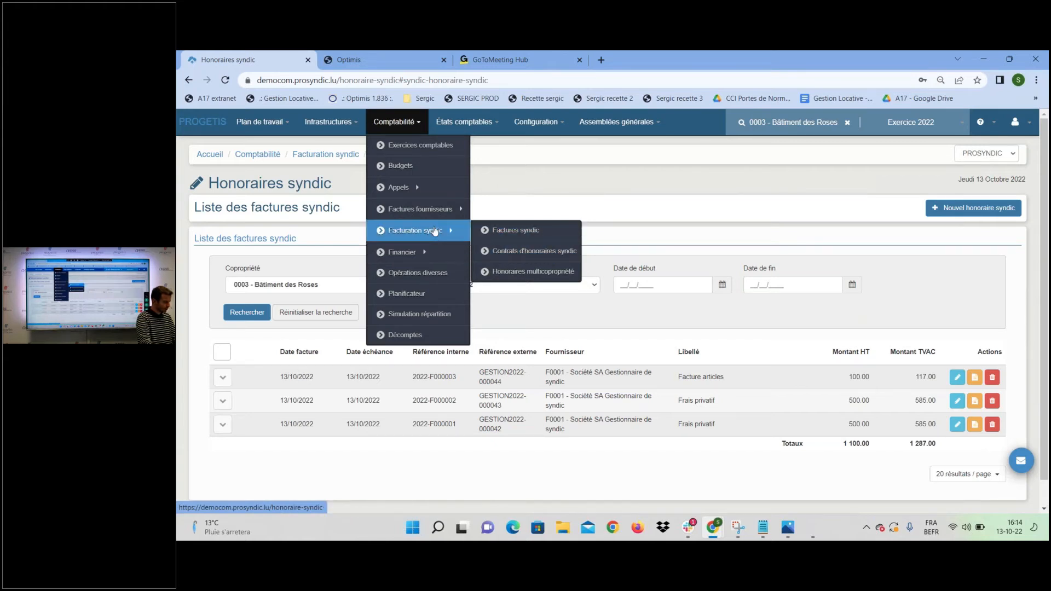
pyautogui.click(515, 252)
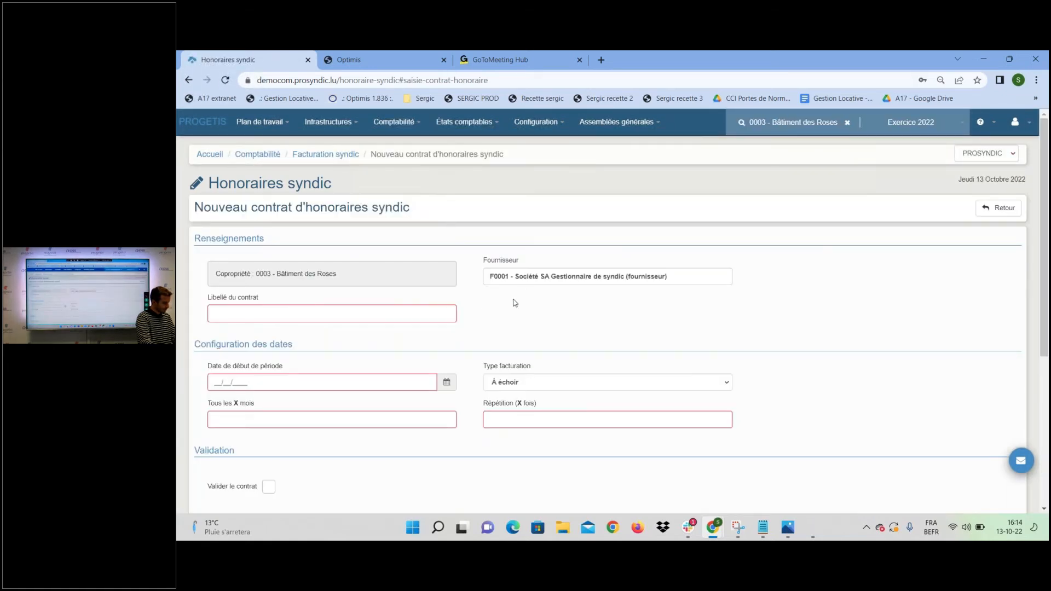
# Label the contract "Contrat honoraires annuel" and set its period start date to 01/01/2022.
pyautogui.scroll(-2, 437, 328)
pyautogui.click(250, 196)
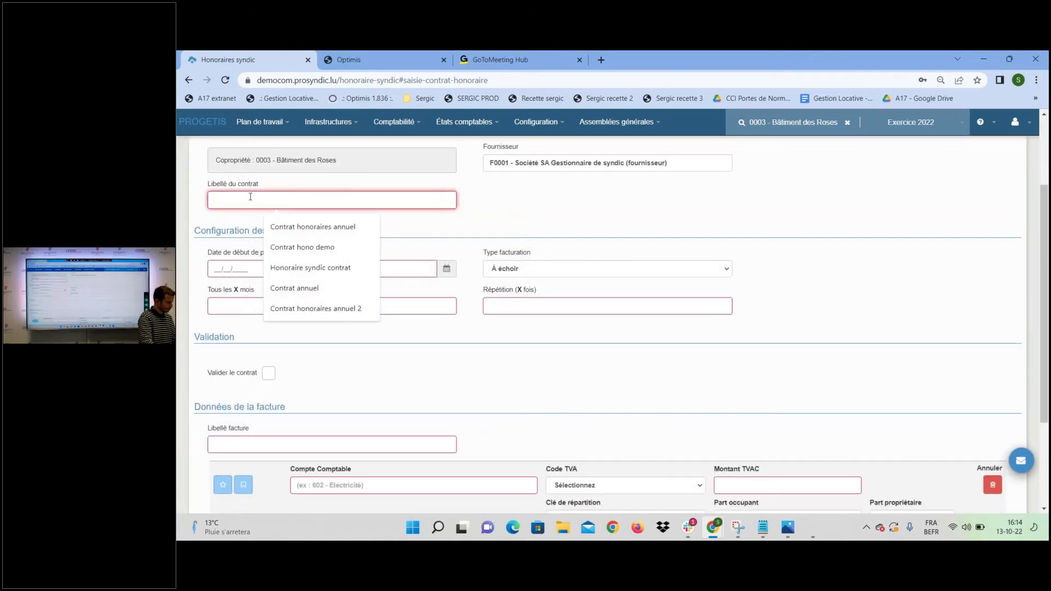
pyautogui.click(313, 227)
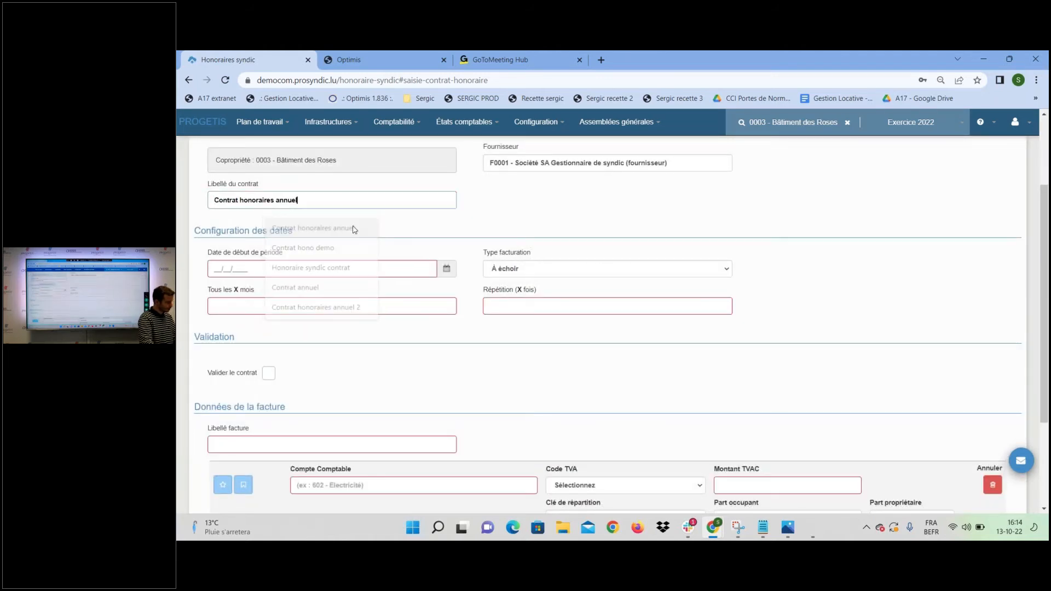
pyautogui.click(226, 272)
pyautogui.click(259, 288)
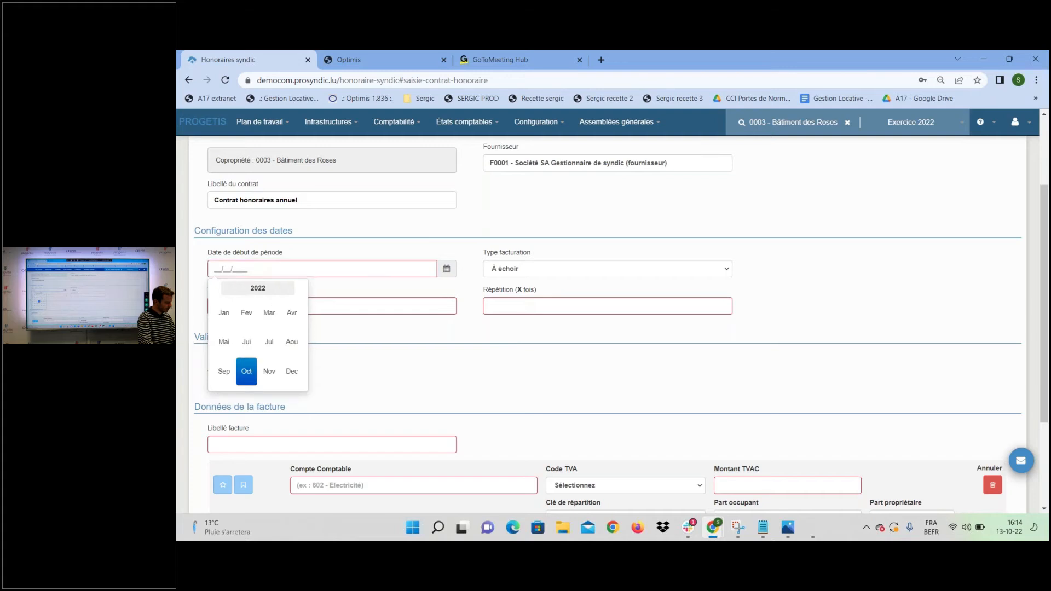
pyautogui.click(226, 316)
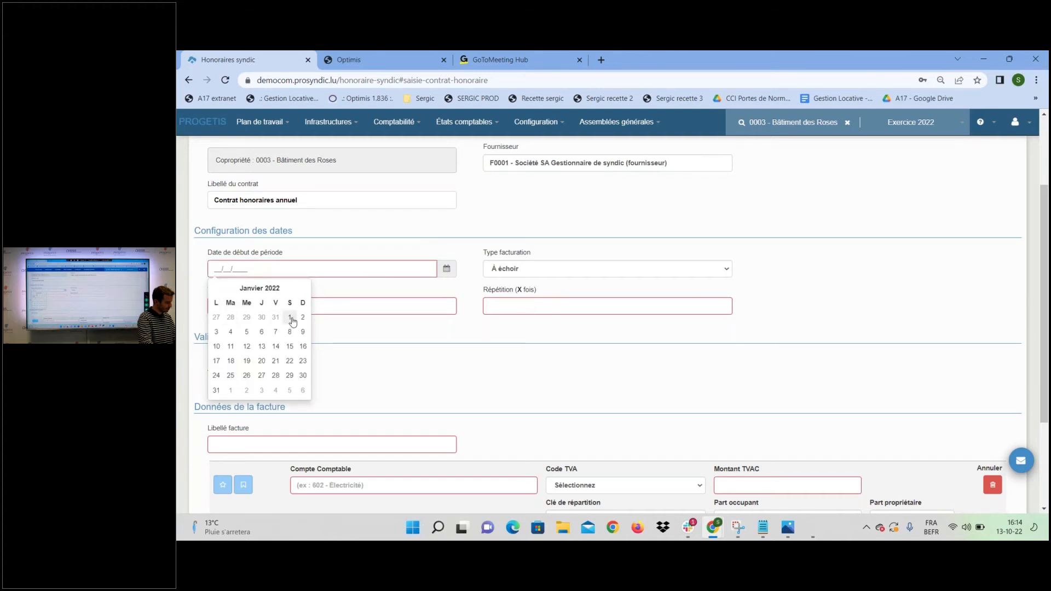
pyautogui.click(291, 318)
# Set the contract to bill every 1 month with 12 repetitions, and mark it as validated.
pyautogui.click(261, 311)
pyautogui.write('1')
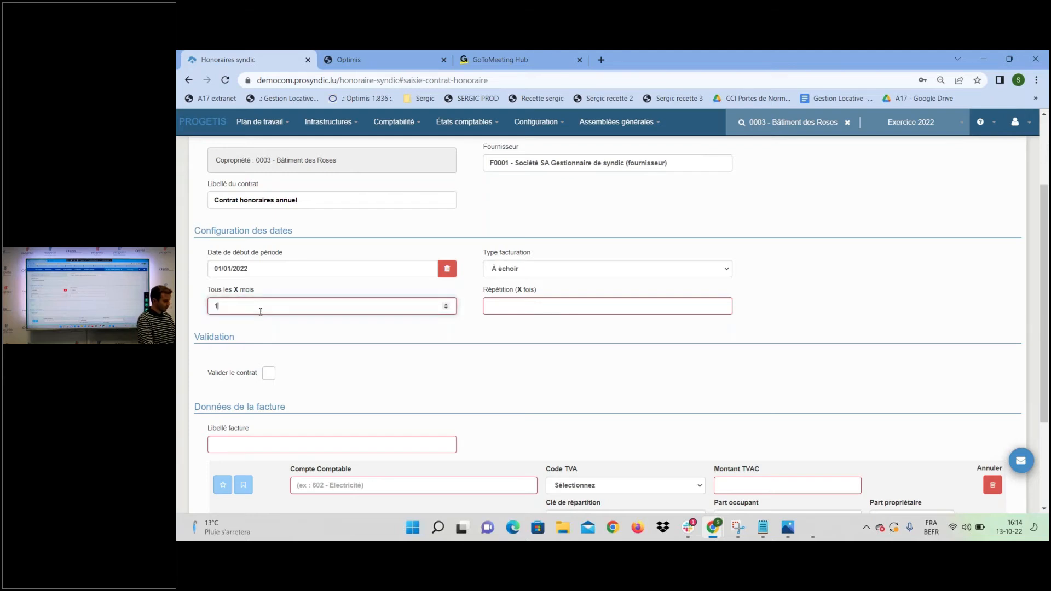
pyautogui.press('Tab')
pyautogui.write('12')
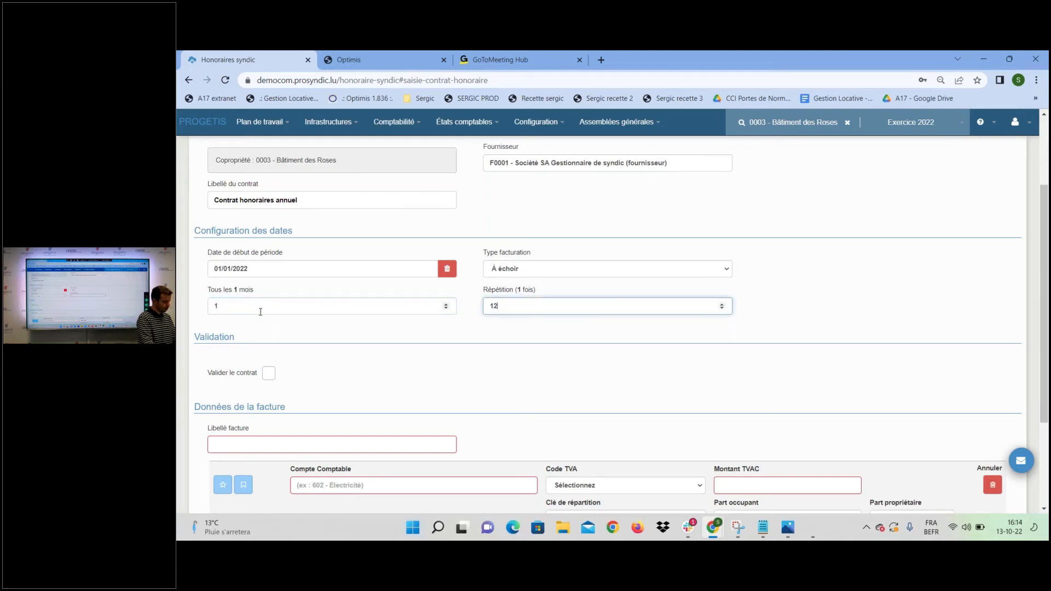
pyautogui.click(444, 374)
pyautogui.click(268, 374)
pyautogui.scroll(-1, 298, 378)
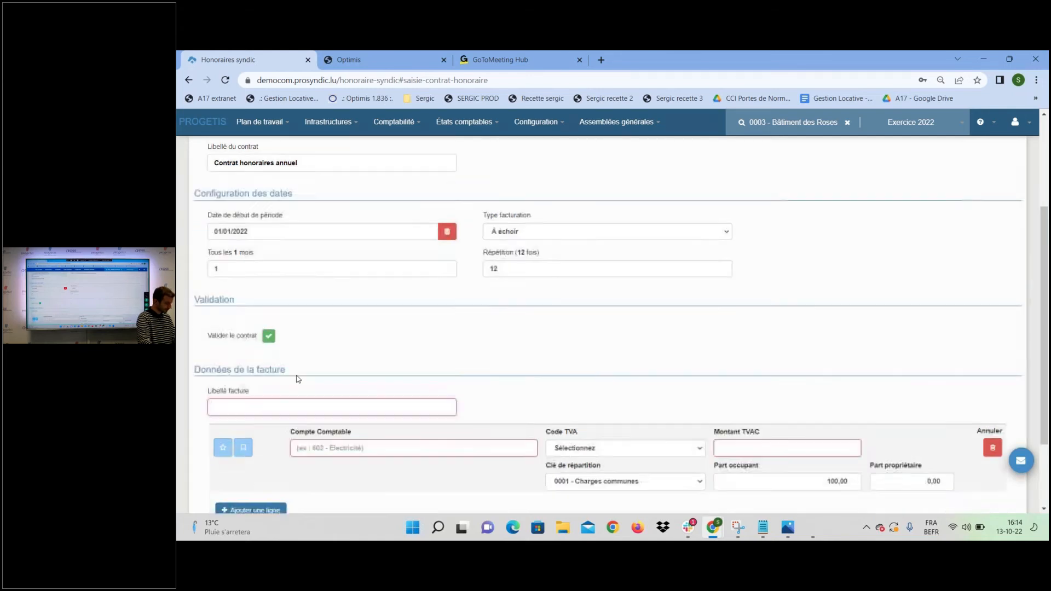
# Label the contract's invoice "Facture mensuelle d'honoraires" and assign its line to account 61311 - Honoraires de syndic suivant contrat.
pyautogui.click(292, 394)
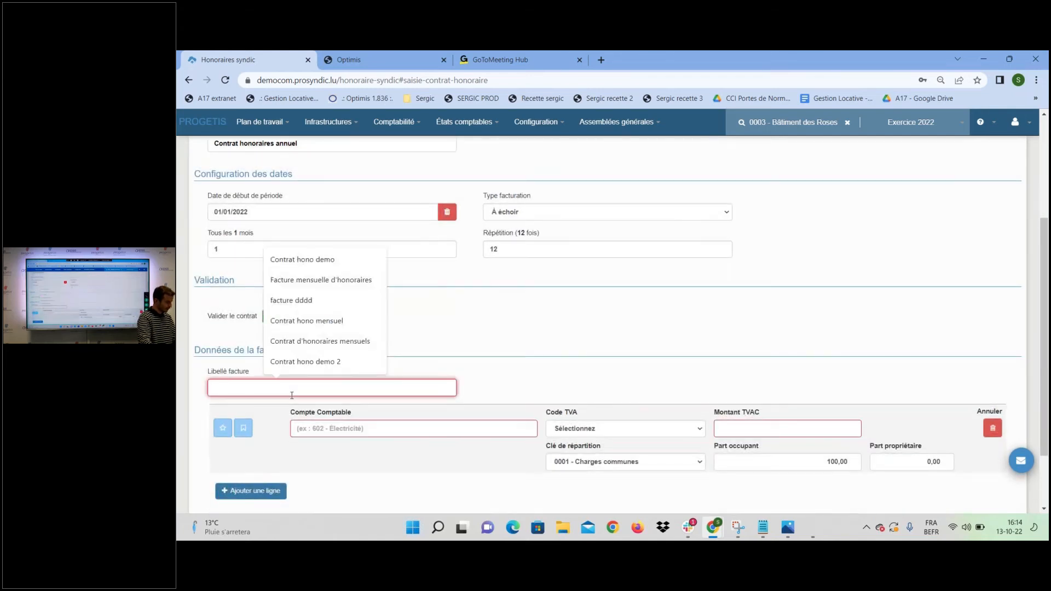
pyautogui.click(345, 280)
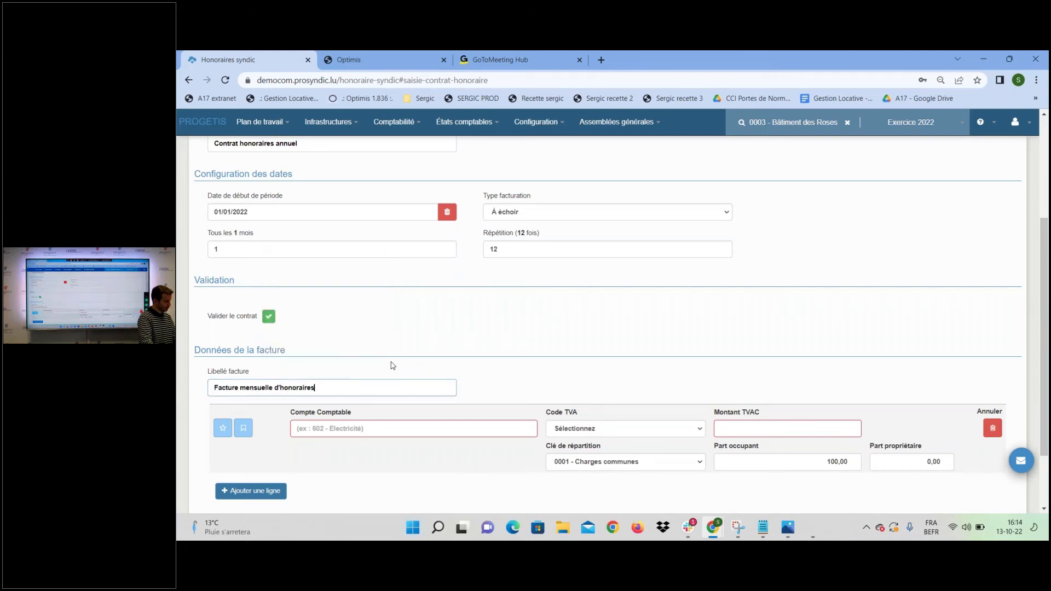
pyautogui.scroll(-1, 391, 373)
pyautogui.click(383, 373)
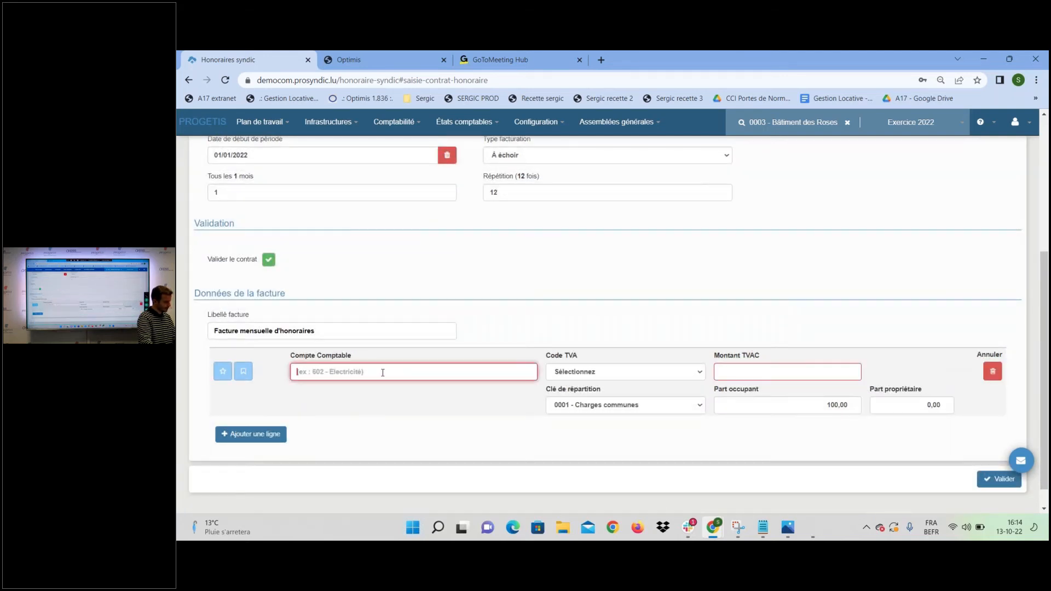
pyautogui.write('honor')
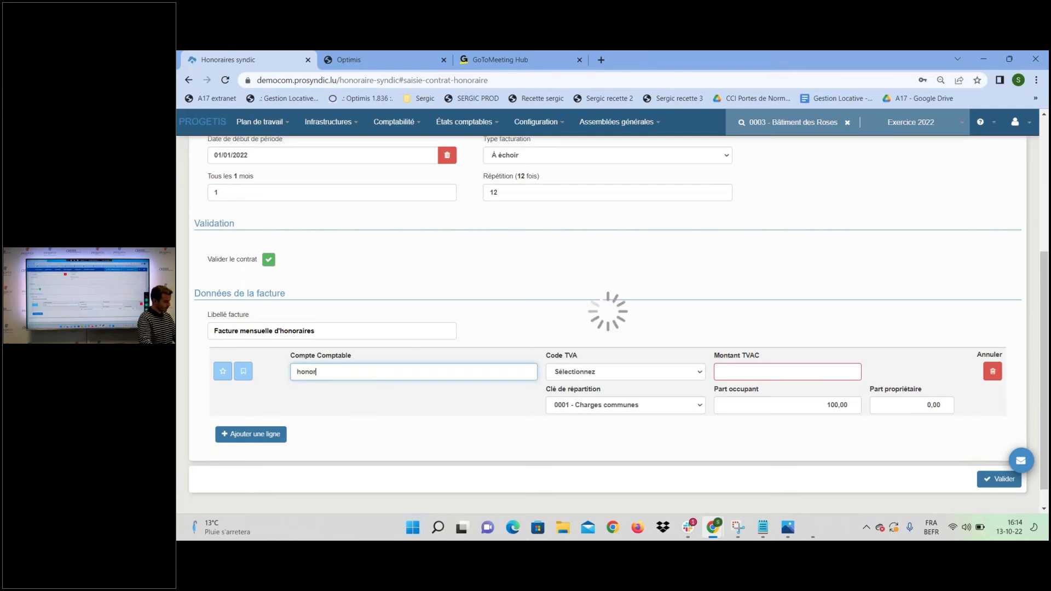
pyautogui.click(415, 390)
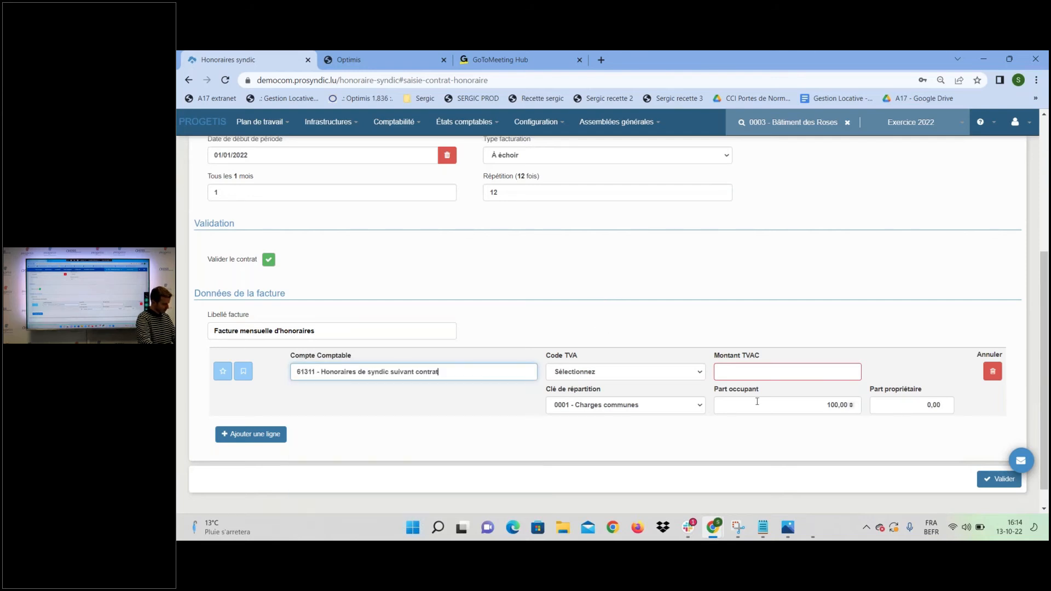
# Set the invoice line's VAT code to A1 (17.00%) and its VAT-inclusive amount to 500, and validate the contract.
pyautogui.click(676, 375)
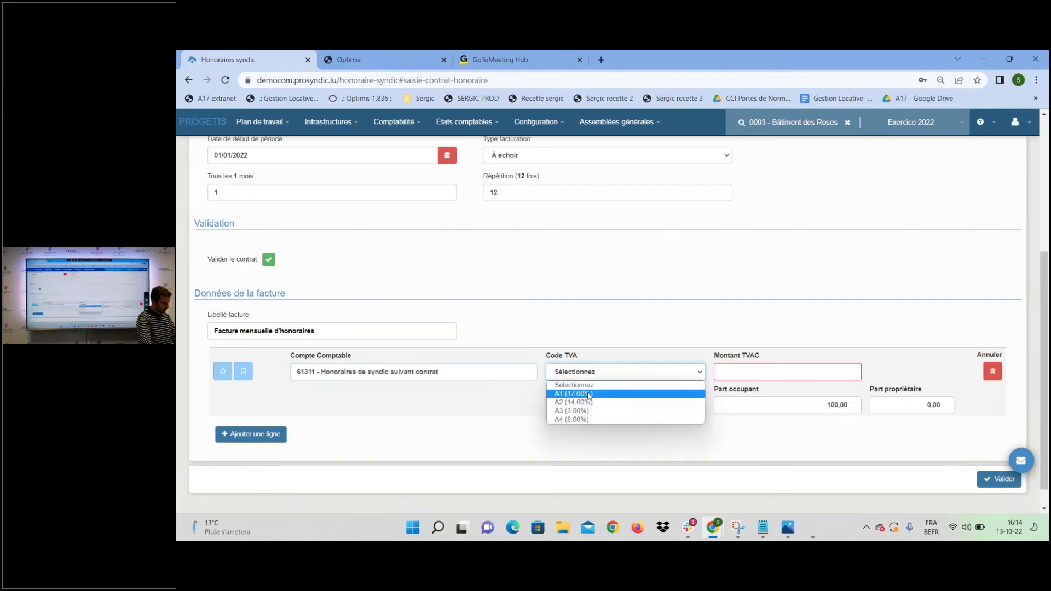
pyautogui.click(595, 388)
pyautogui.click(790, 368)
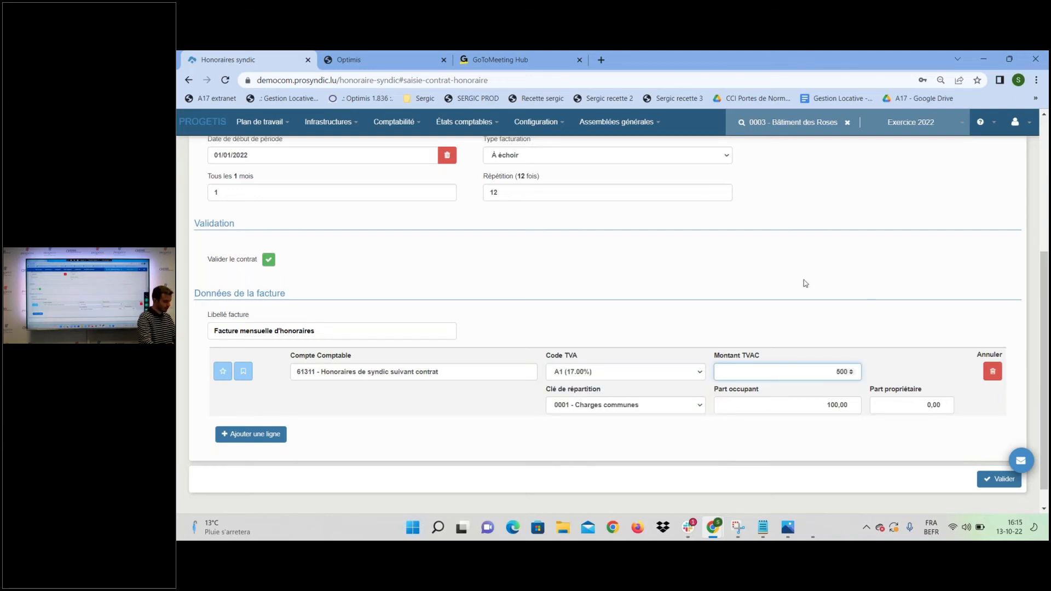
pyautogui.moveTo(869, 306); pyautogui.dragTo(805, 279)
pyautogui.click(423, 471)
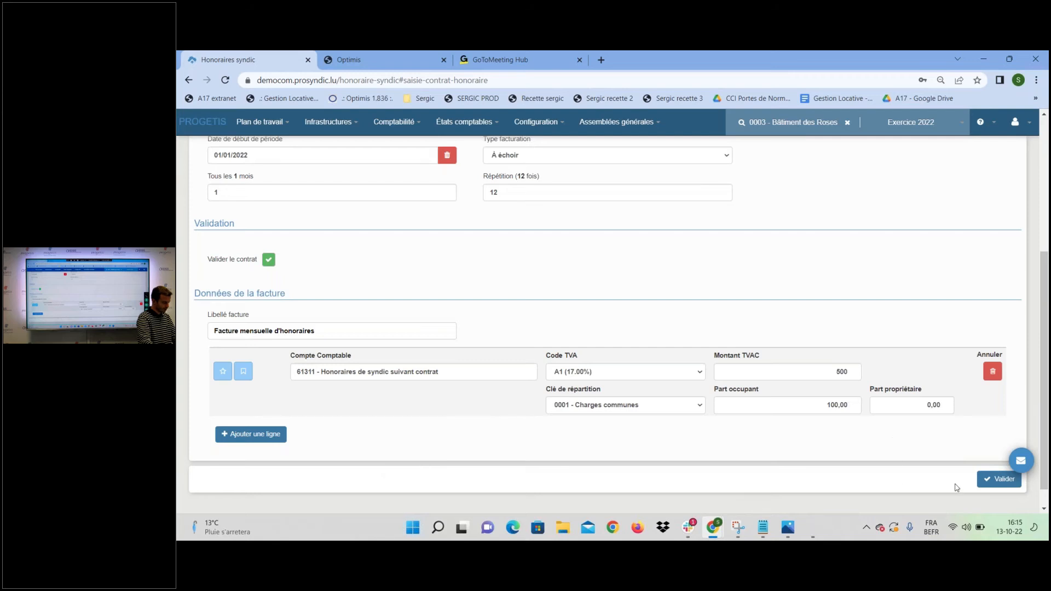
pyautogui.click(980, 481)
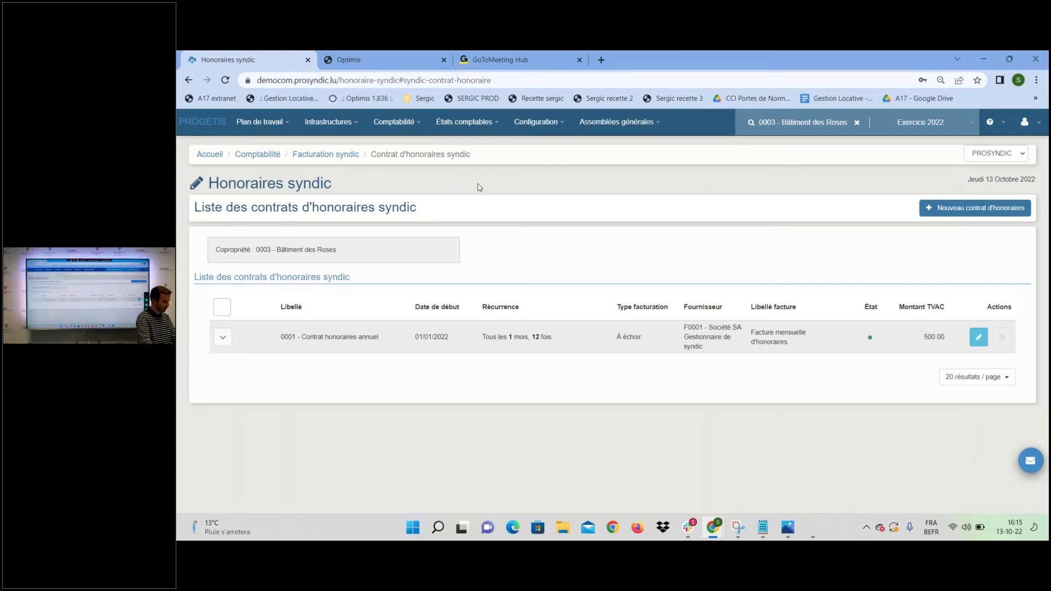
# Open the accounting planner and review both pages of planned monthly fee invoices for Bâtiment des Roses.
pyautogui.click(398, 129)
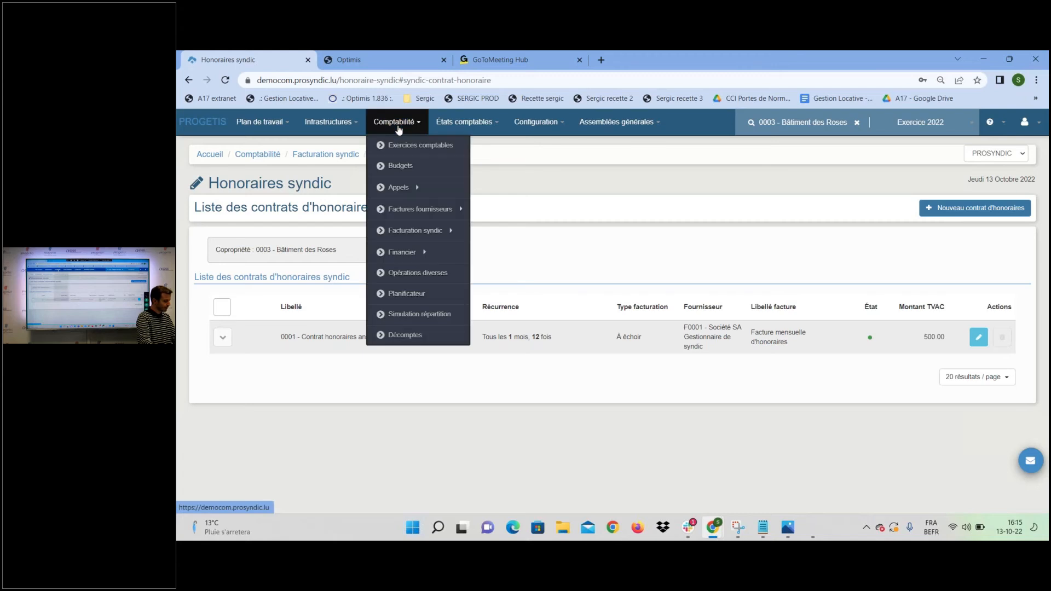
pyautogui.click(406, 295)
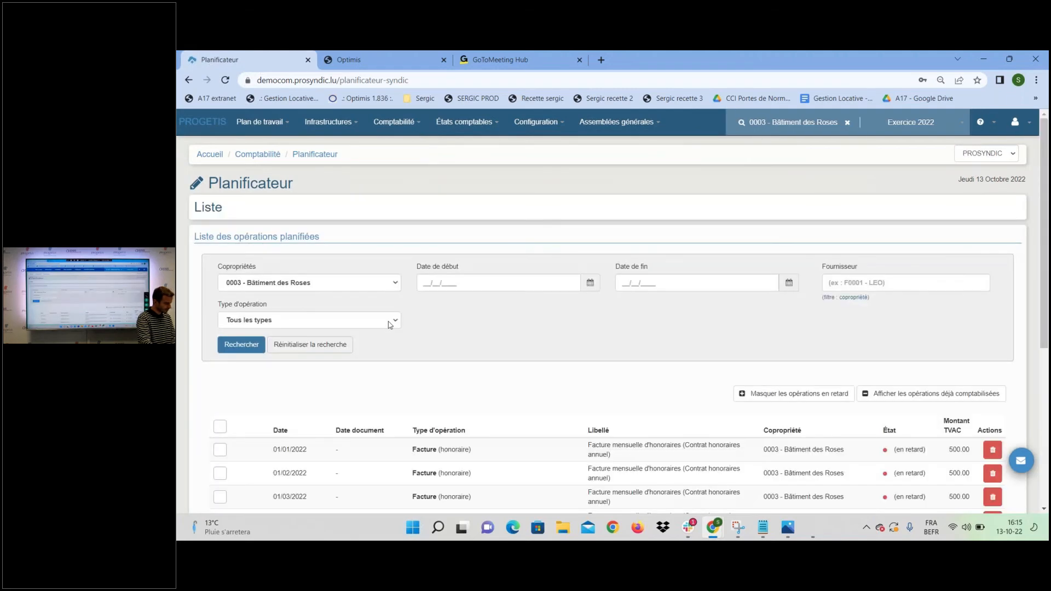
pyautogui.scroll(-5, 390, 324)
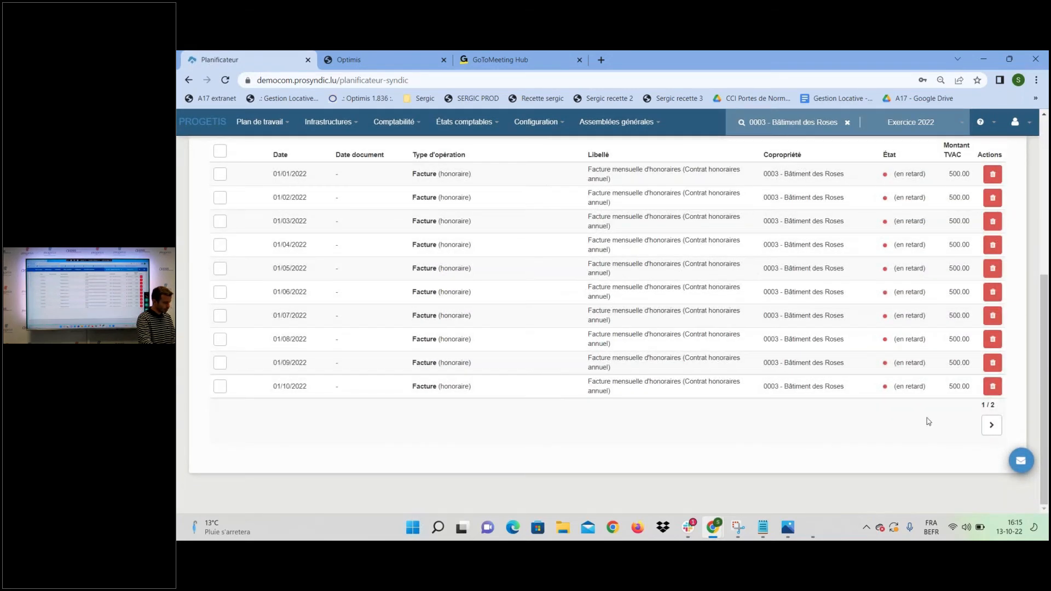
pyautogui.click(992, 424)
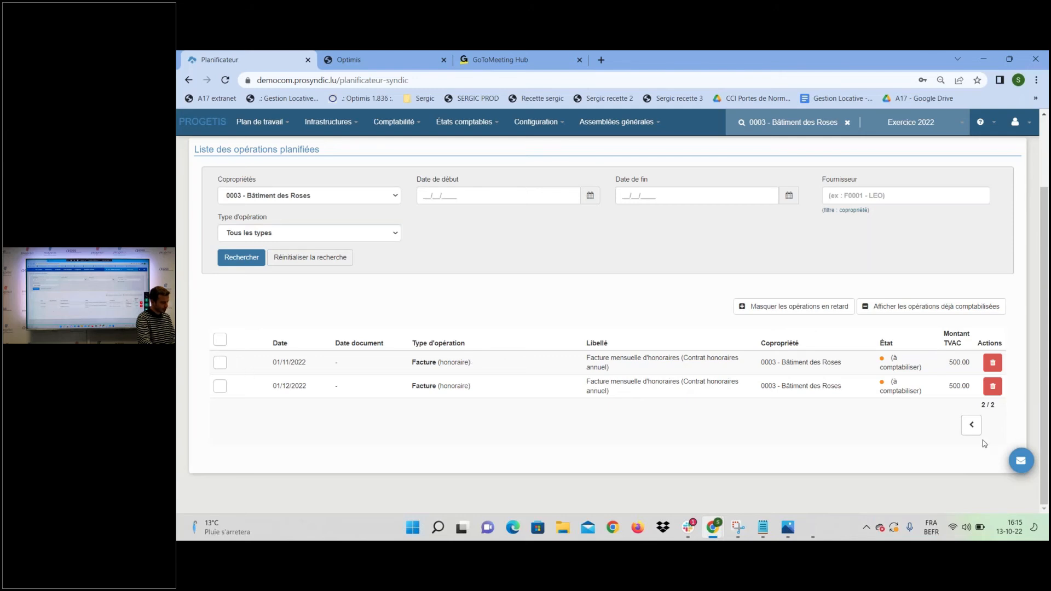
pyautogui.click(971, 425)
pyautogui.scroll(-4, 818, 402)
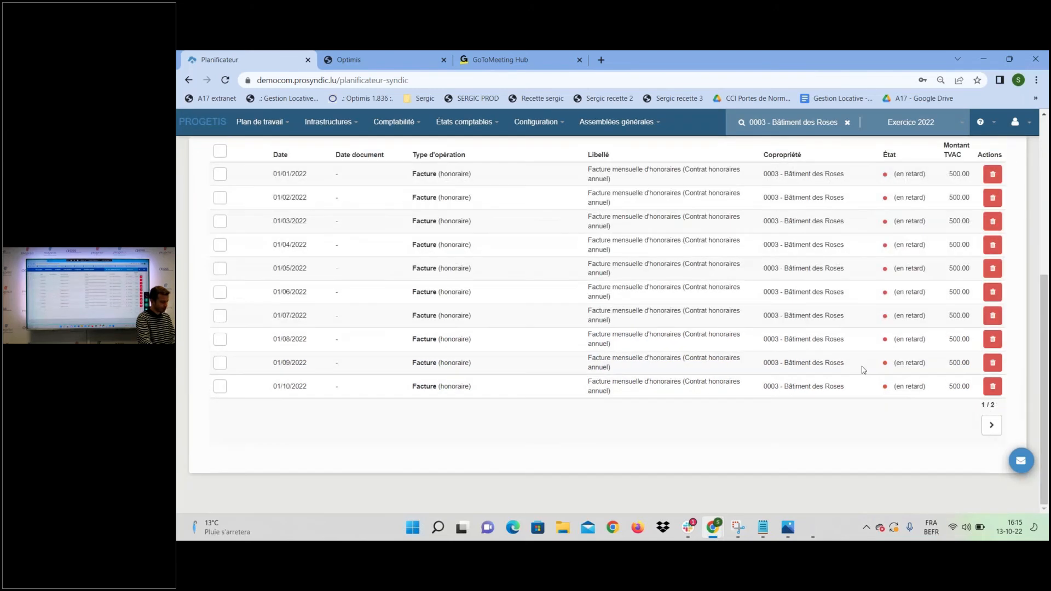
pyautogui.scroll(2, 563, 303)
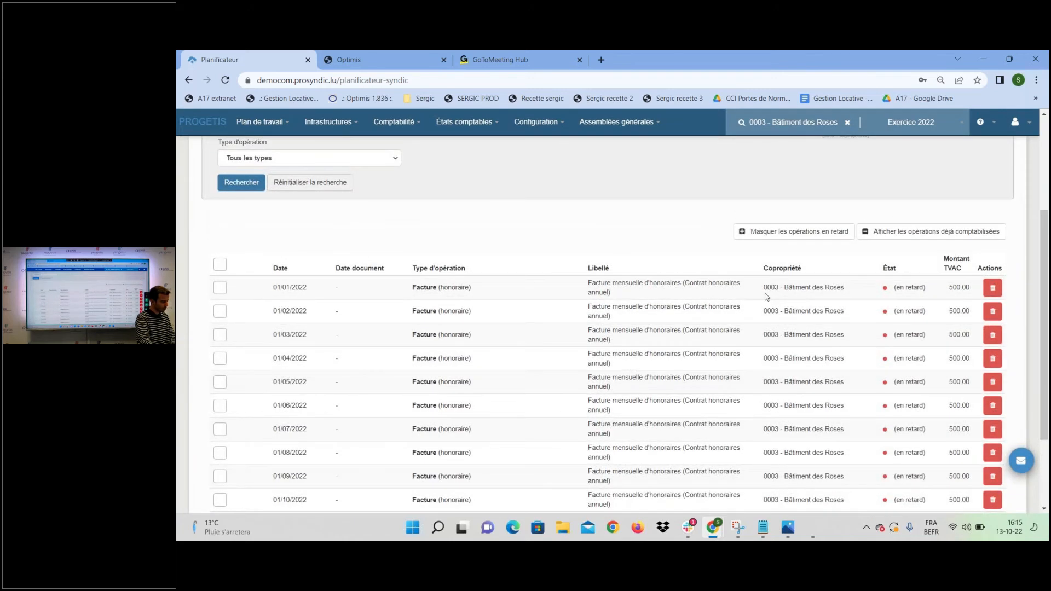
# Select the planned fee invoices dated 01/01/2022 through 01/04/2022 and post these four operations.
pyautogui.scroll(-1, 278, 276)
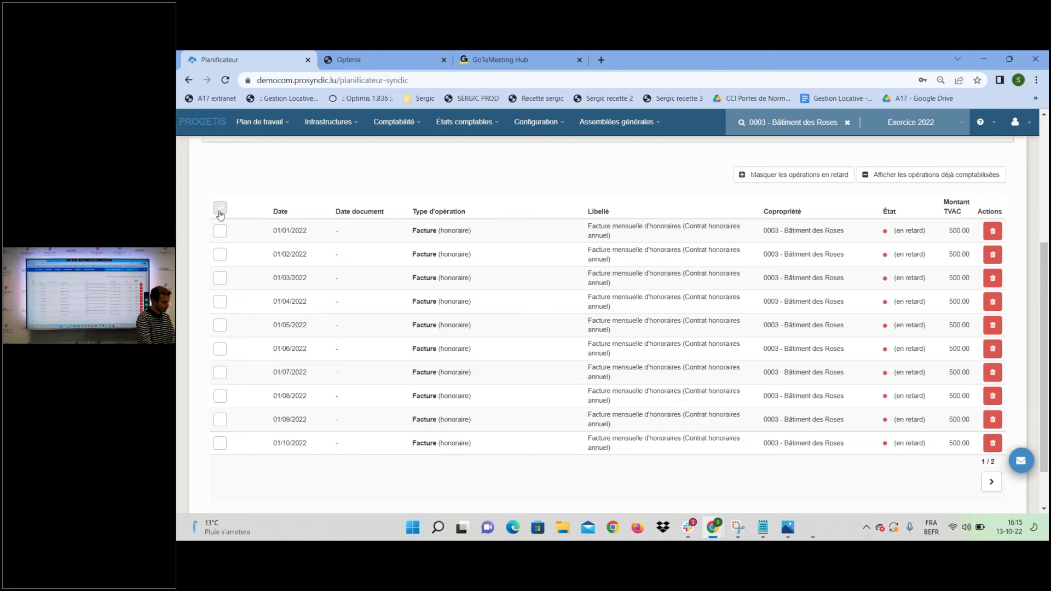
pyautogui.click(220, 230)
pyautogui.click(220, 253)
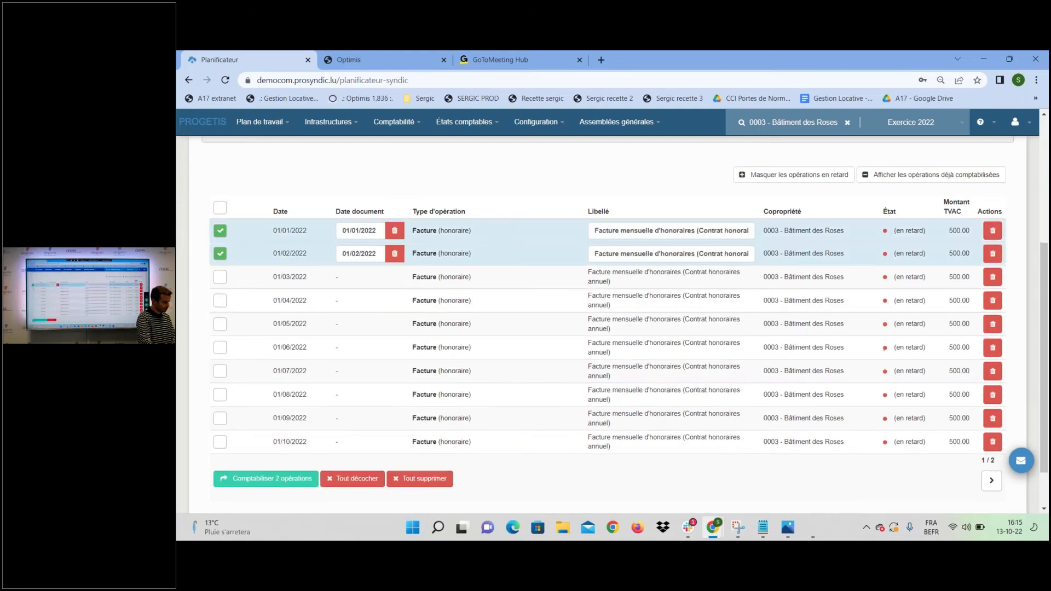
pyautogui.click(220, 277)
pyautogui.click(220, 300)
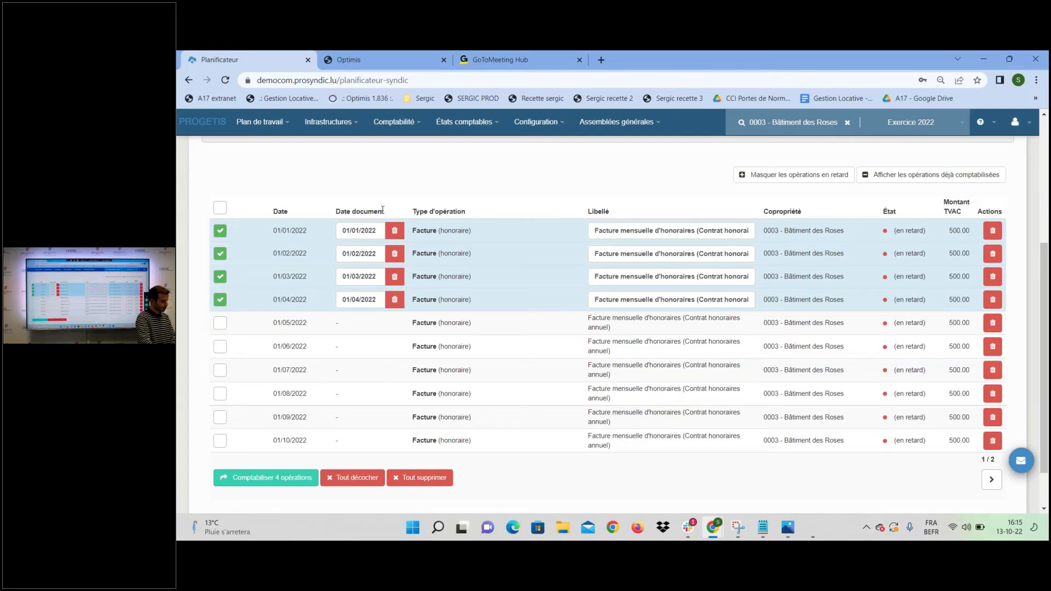
pyautogui.moveTo(610, 231); pyautogui.dragTo(687, 231)
pyautogui.click(650, 198)
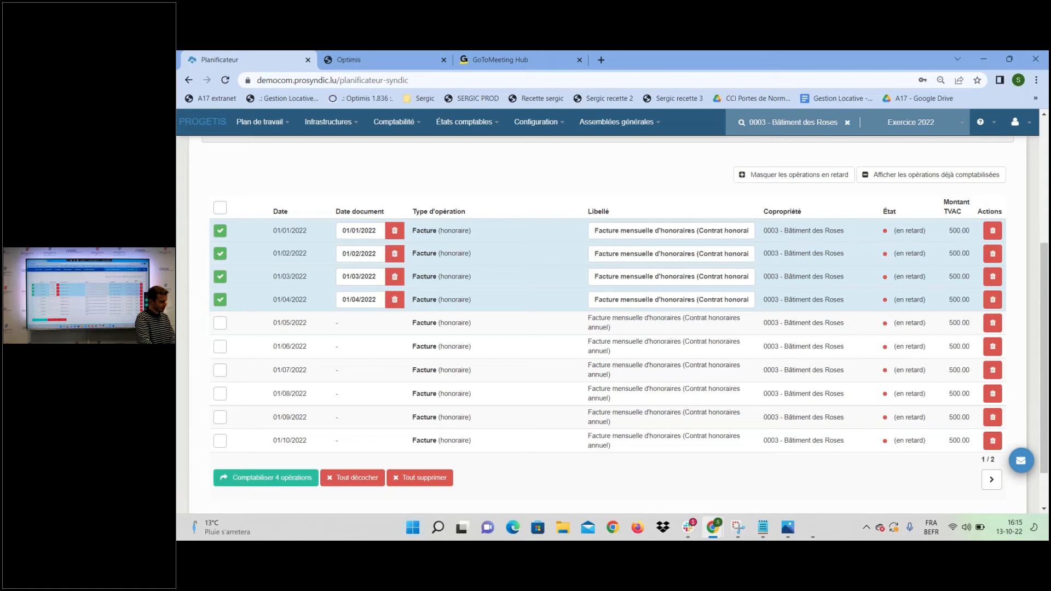
pyautogui.click(299, 484)
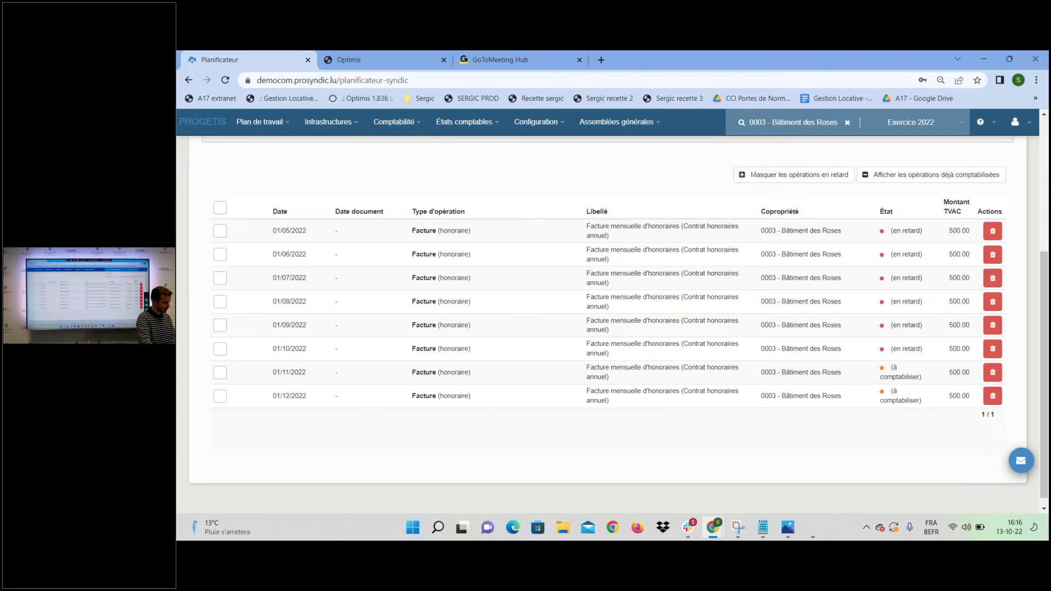
# Open the syndic invoice list and review the posted monthly fee invoices for Bâtiment des Roses.
pyautogui.scroll(1, 515, 165)
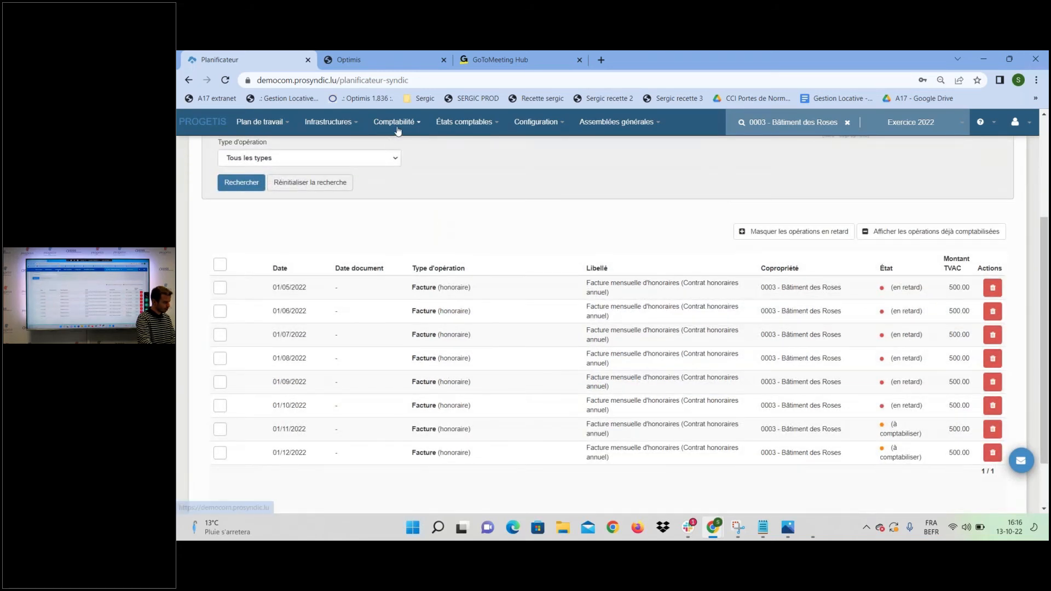
pyautogui.click(394, 122)
pyautogui.moveTo(408, 213)
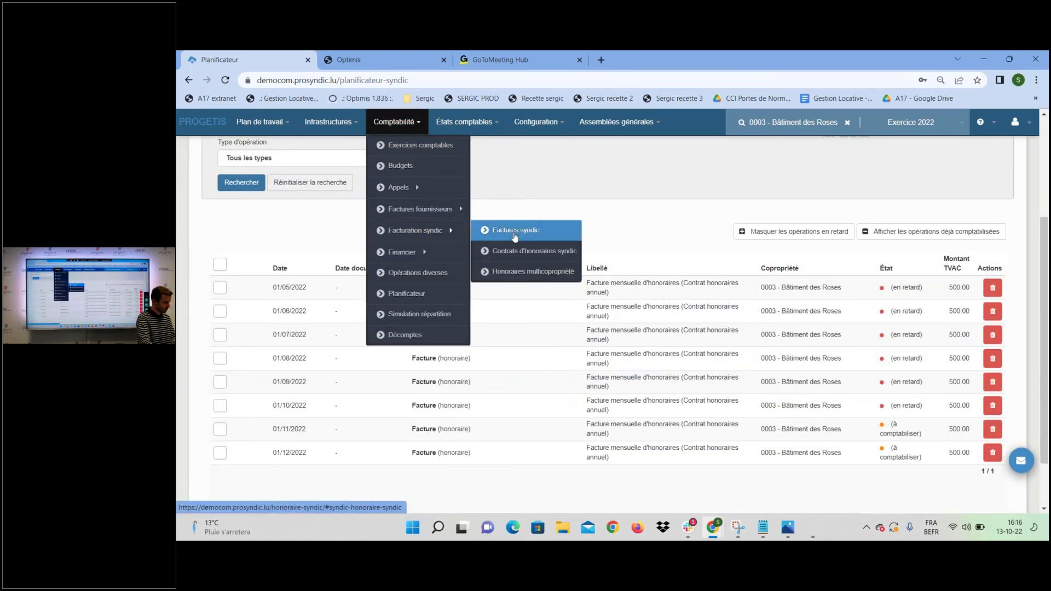
pyautogui.click(512, 232)
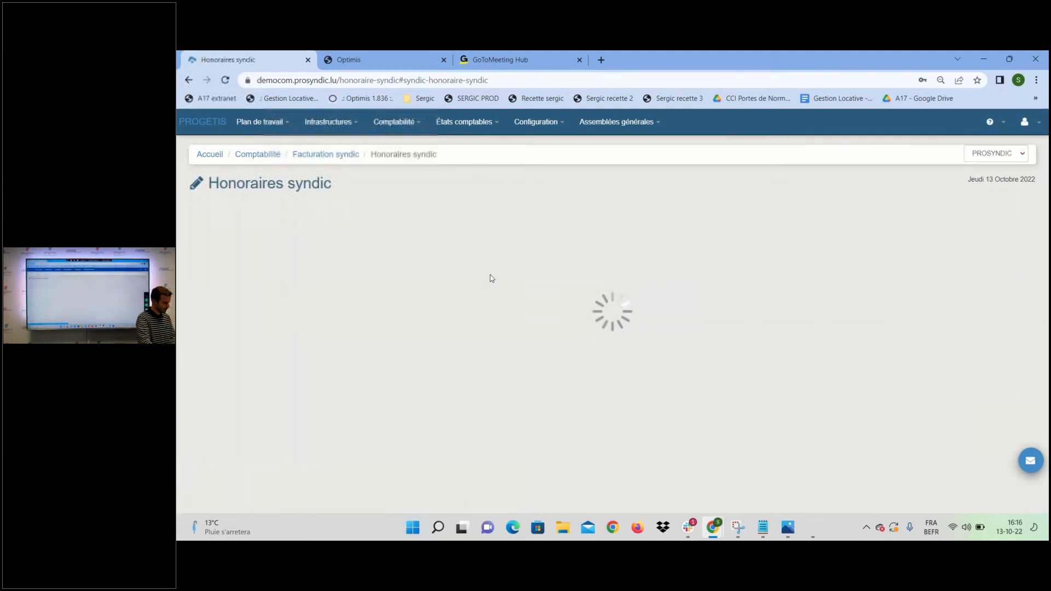
pyautogui.scroll(-1, 490, 282)
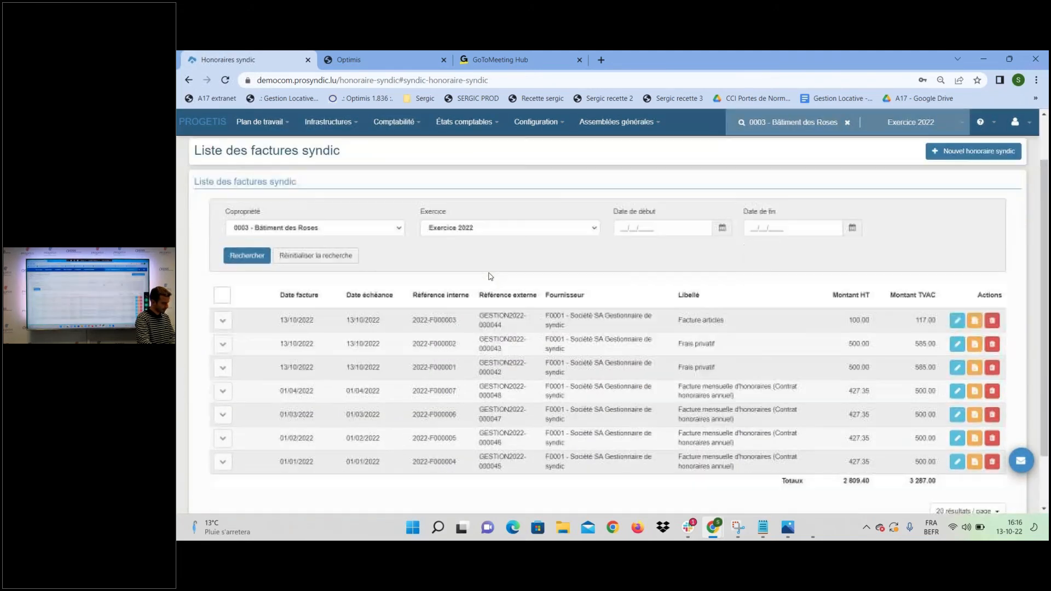
pyautogui.scroll(1, 491, 286)
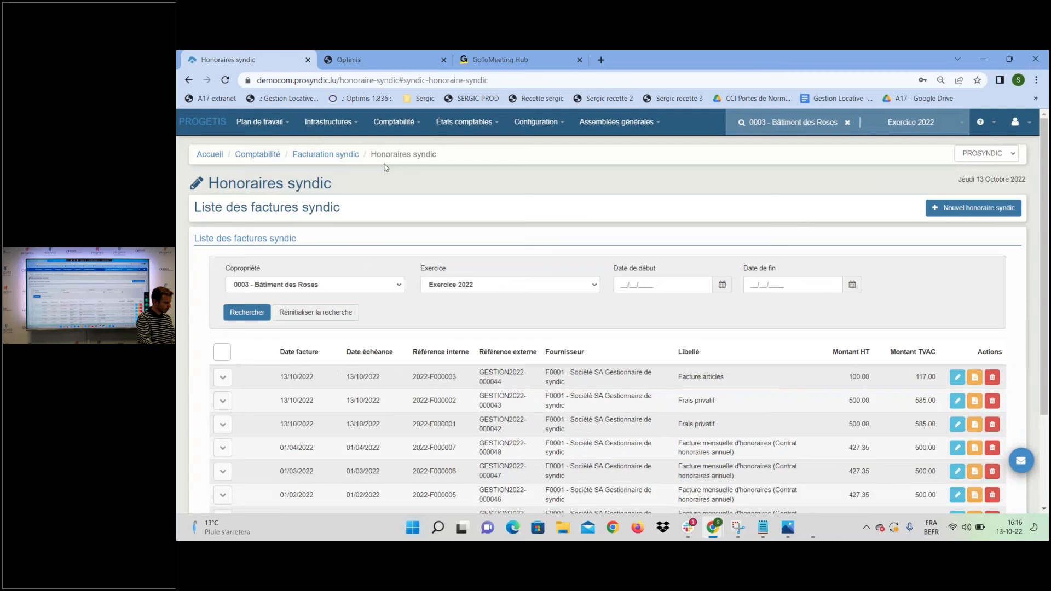
# Switch to Optimis, return to the client invoice list, and view the client billing options.
pyautogui.click(348, 59)
pyautogui.scroll(10, 331, 241)
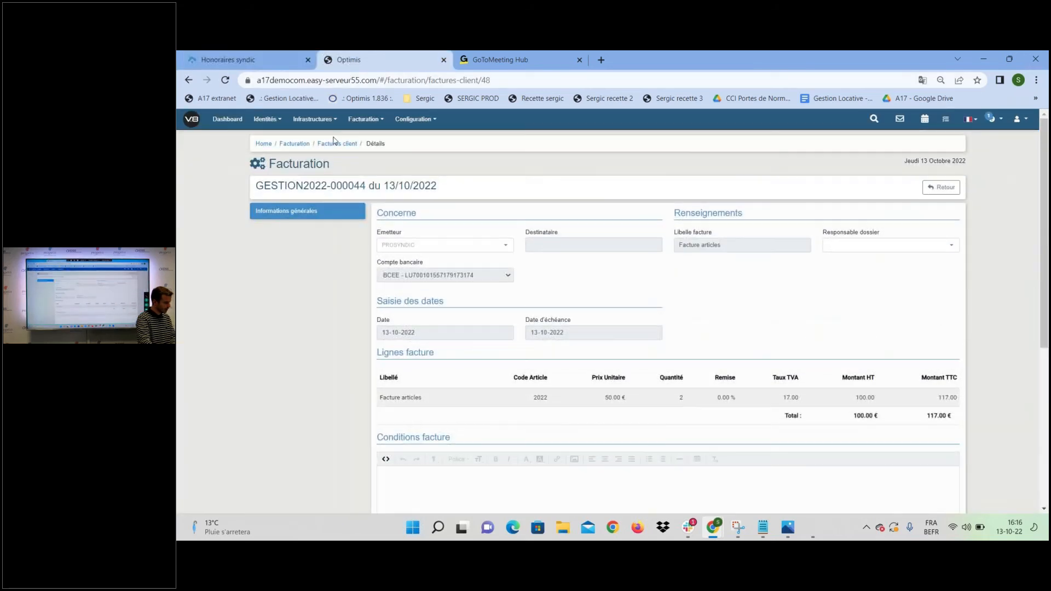
pyautogui.click(342, 143)
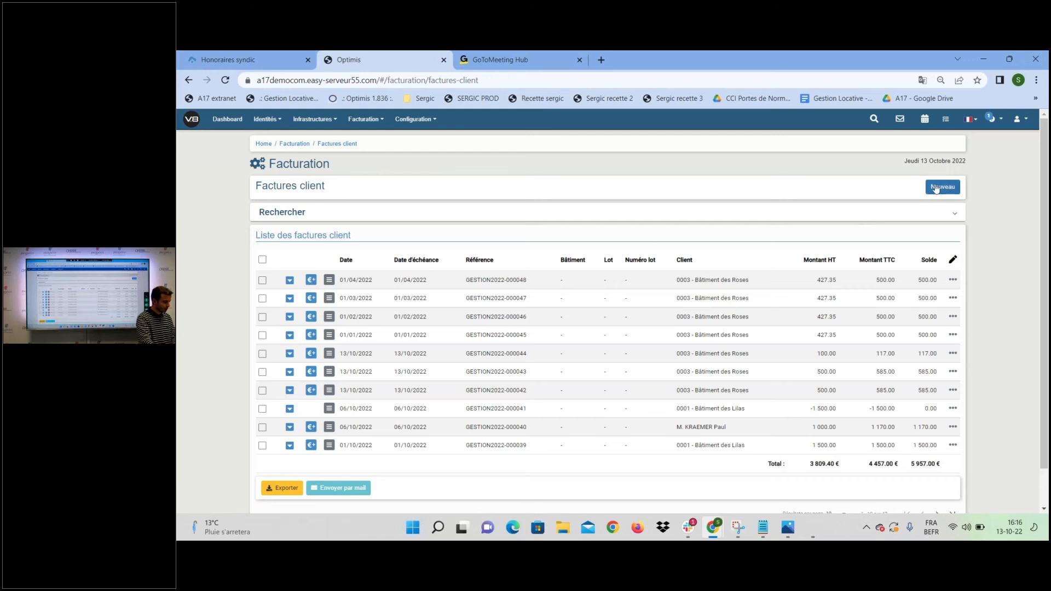
pyautogui.click(364, 119)
pyautogui.moveTo(371, 137)
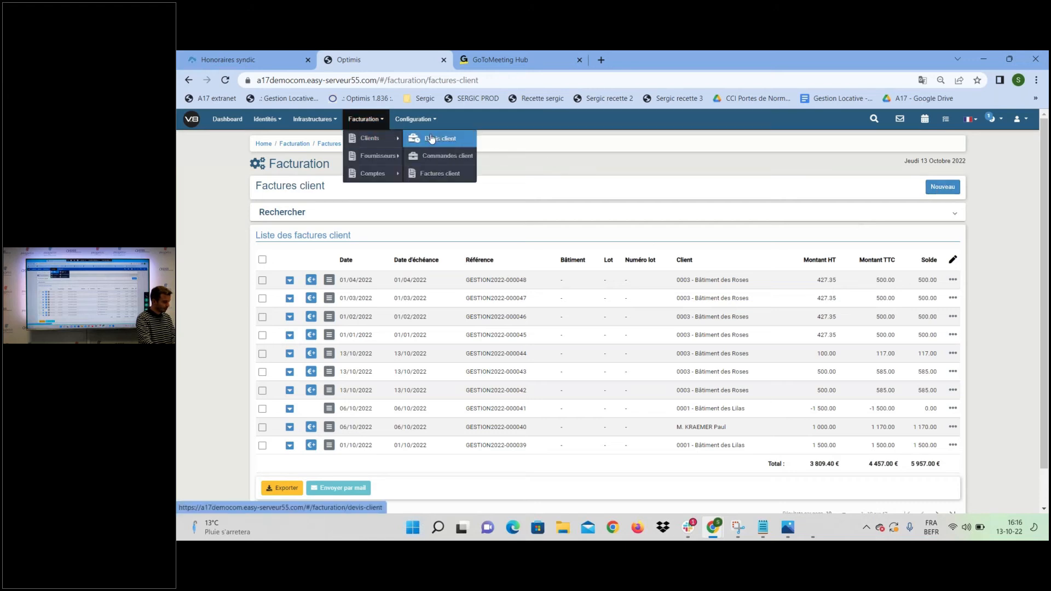
# Start a new client invoice with PROSYNDIC as issuer and select the individual client as recipient.
pyautogui.click(942, 187)
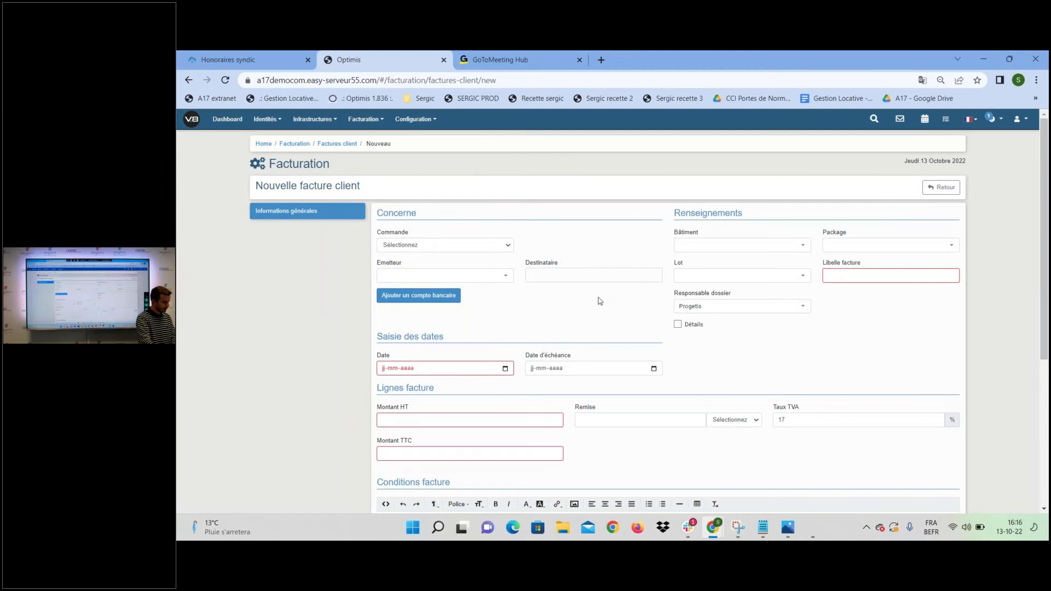
pyautogui.scroll(-5, 600, 300)
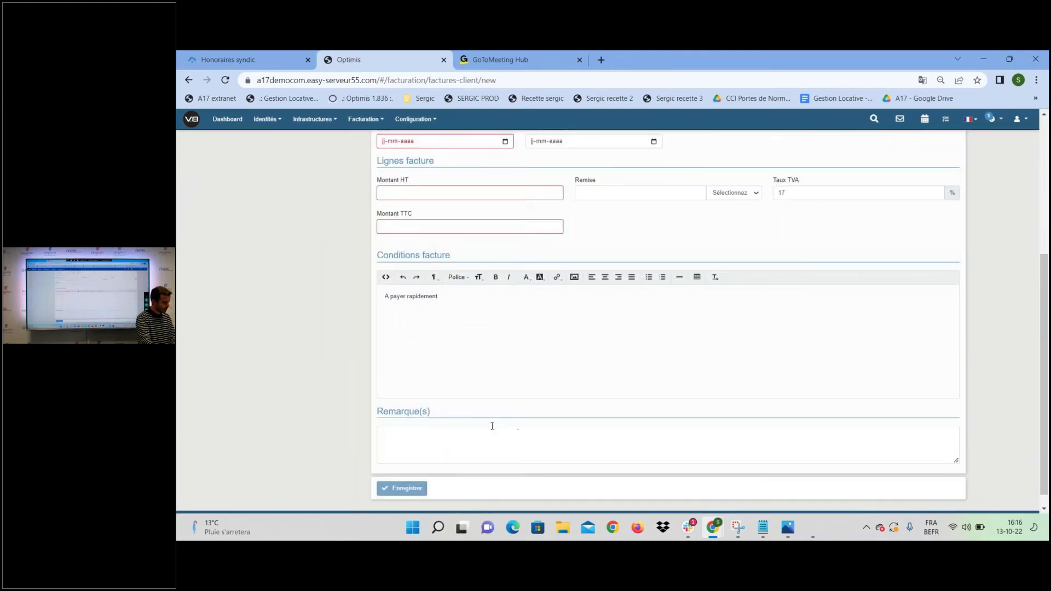
pyautogui.scroll(5, 492, 426)
pyautogui.click(422, 280)
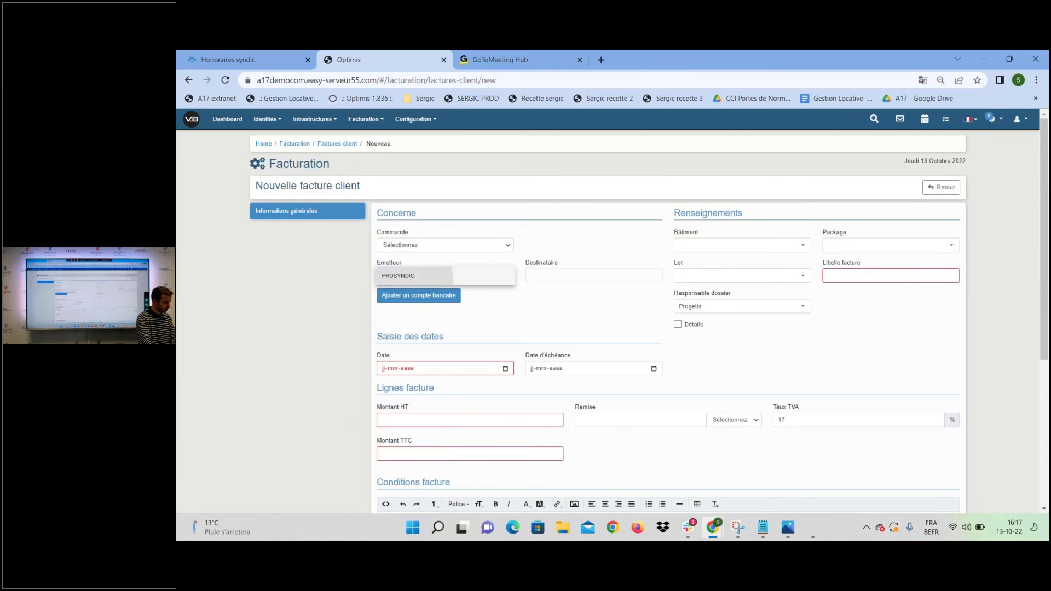
pyautogui.click(398, 276)
pyautogui.click(572, 275)
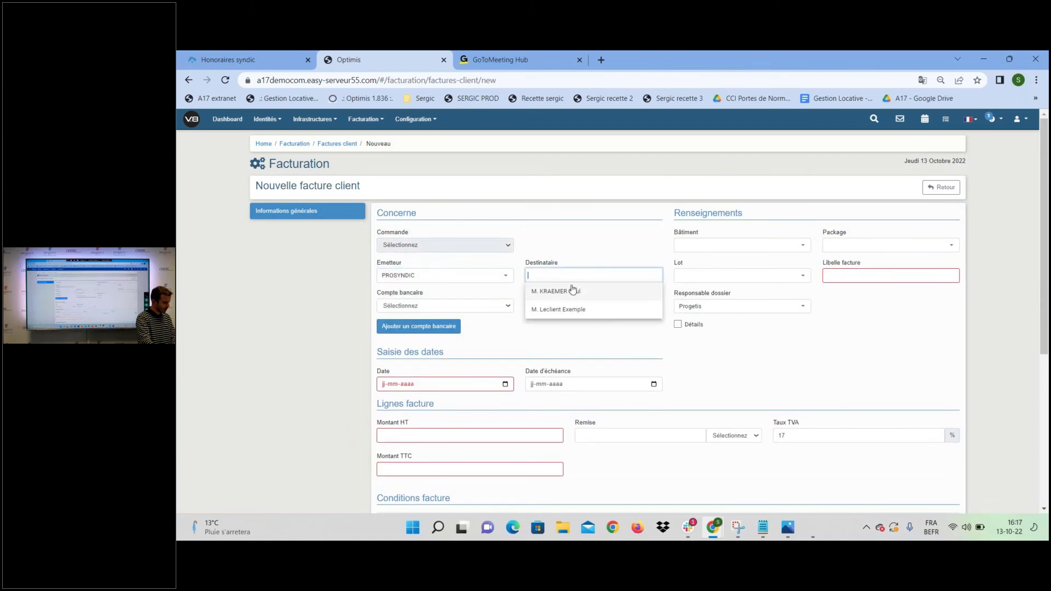
pyautogui.click(546, 293)
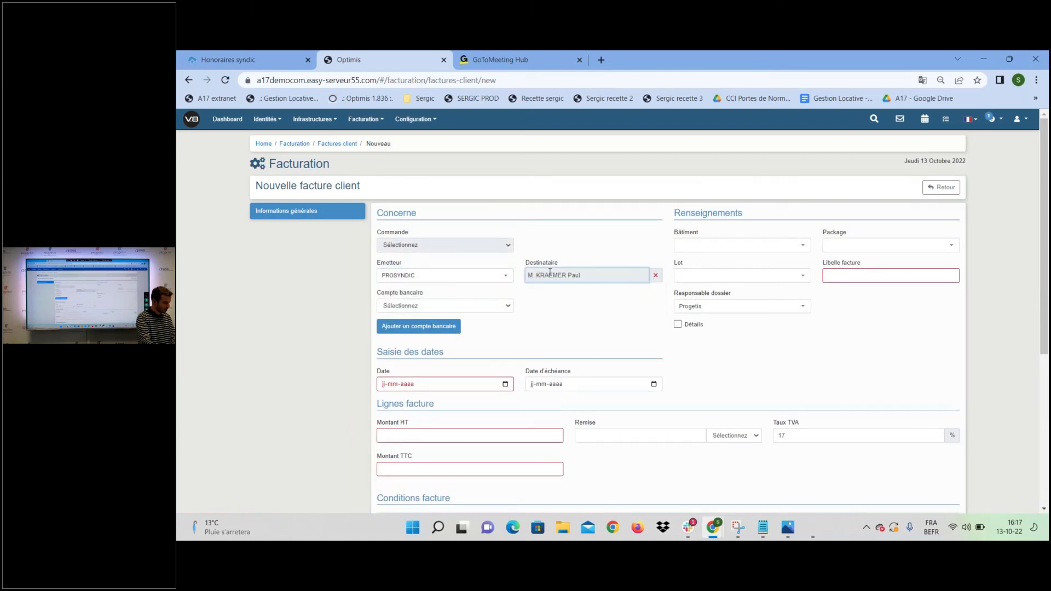
# Choose the BCEE bank account for the new client invoice and label the invoice "Frais privatifs".
pyautogui.click(453, 306)
pyautogui.click(457, 324)
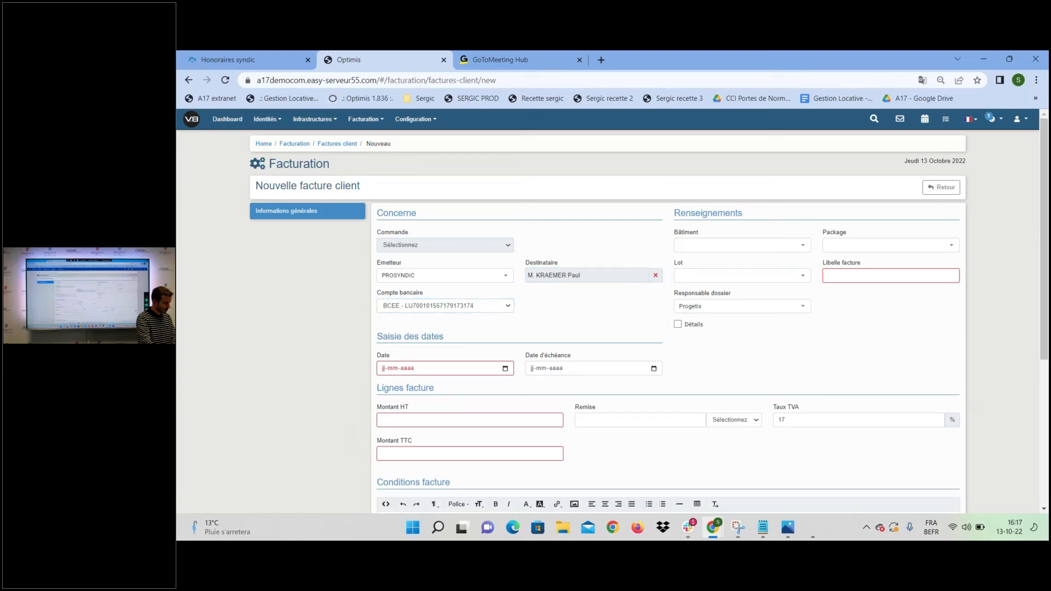
pyautogui.click(852, 280)
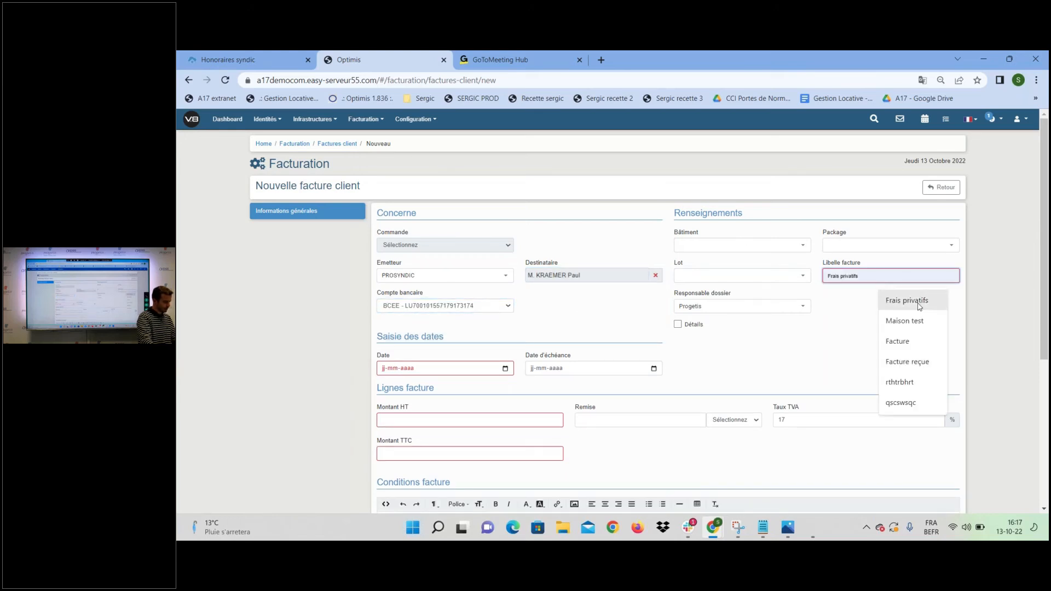
pyautogui.click(898, 298)
# Date the invoice 13-10-2022, enter an amount excluding tax of 500, and save the invoice.
pyautogui.scroll(-1, 613, 316)
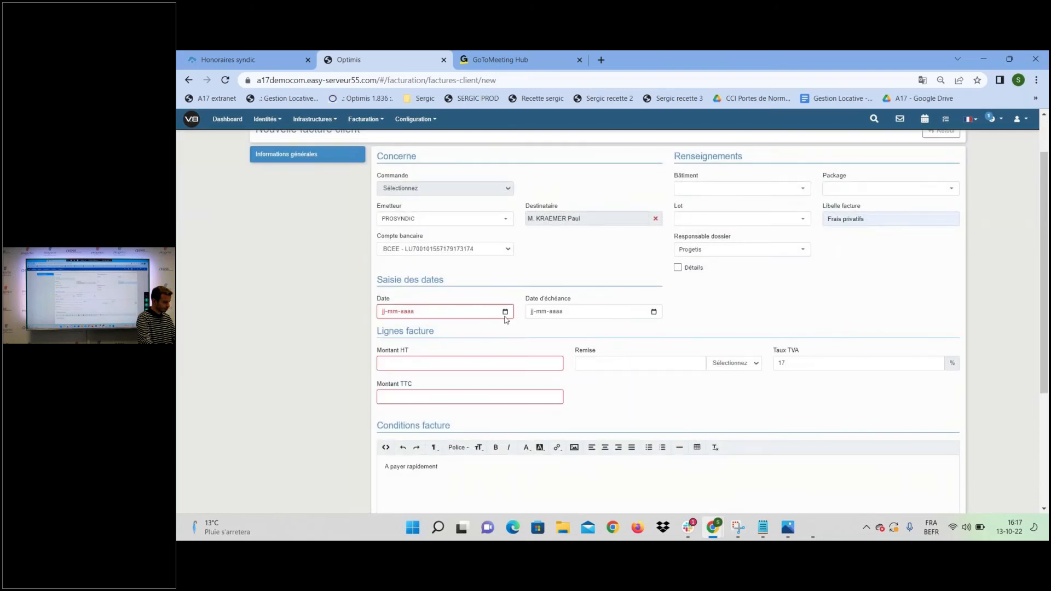
pyautogui.click(478, 316)
pyautogui.click(505, 312)
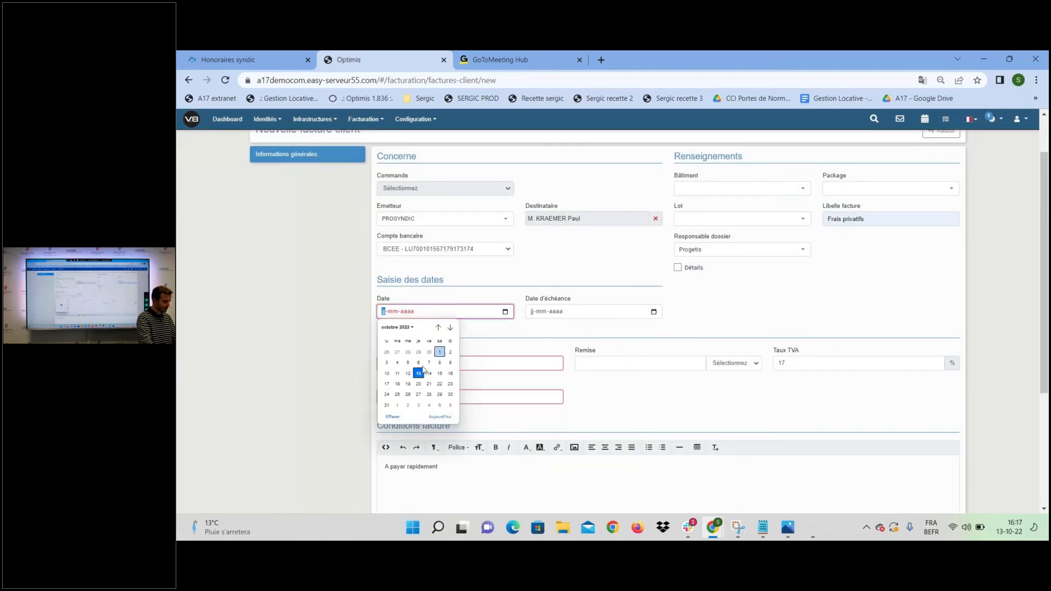
pyautogui.click(418, 374)
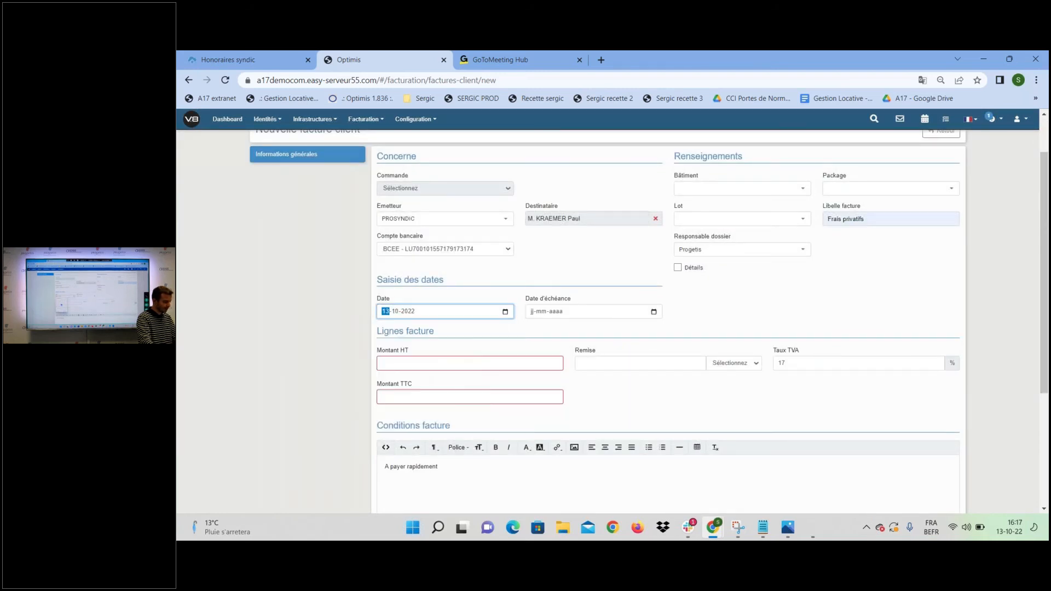
pyautogui.click(483, 369)
pyautogui.write('500')
pyautogui.click(516, 343)
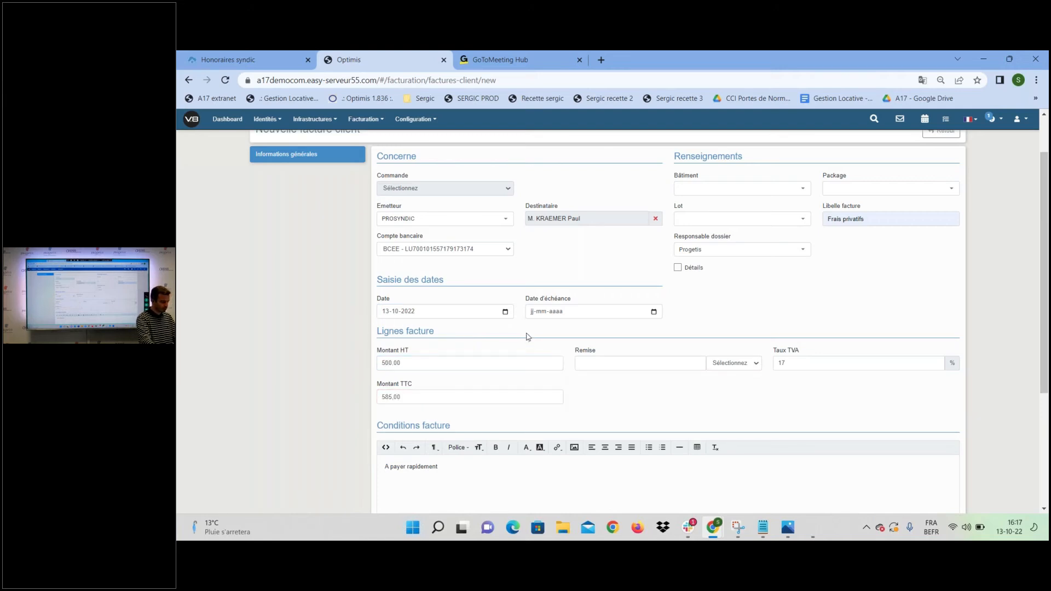
pyautogui.scroll(-3, 526, 338)
pyautogui.click(406, 474)
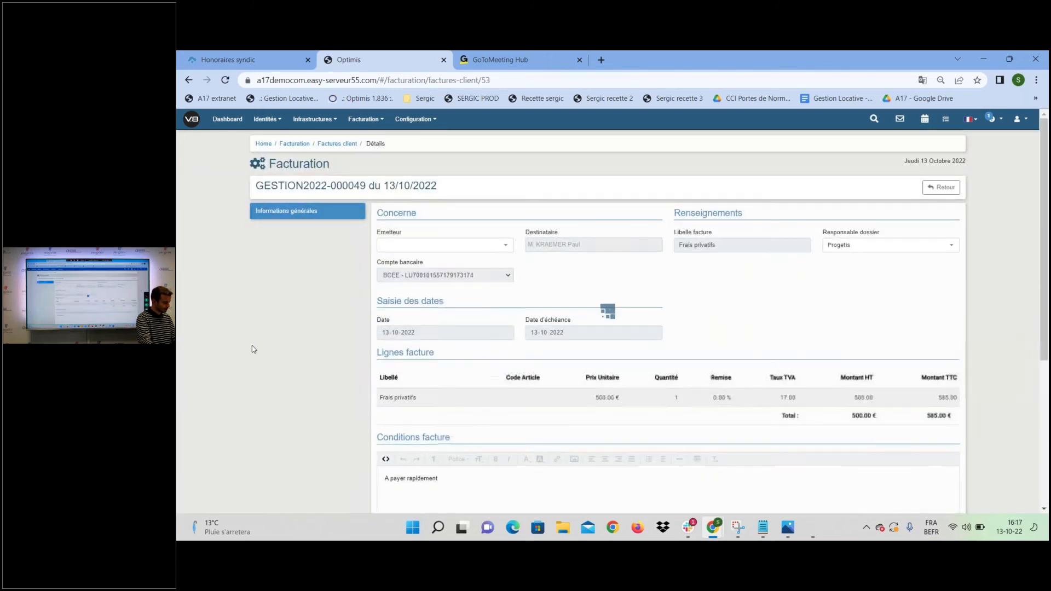
# Preview the PDF document of the saved private-fees invoice, close it, and review the invoice details.
pyautogui.scroll(-4, 462, 333)
pyautogui.click(408, 441)
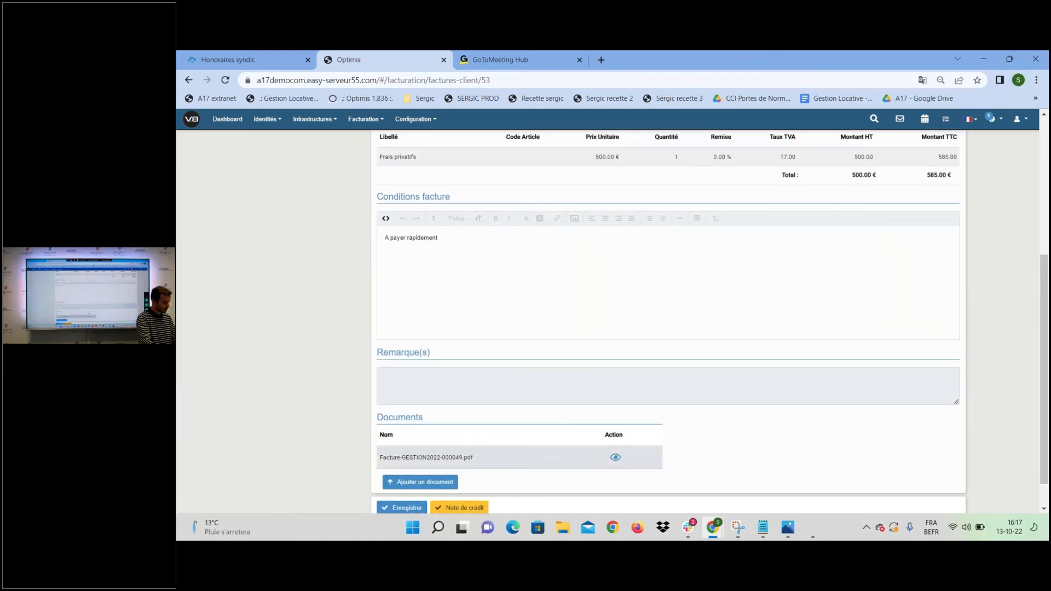
pyautogui.click(615, 457)
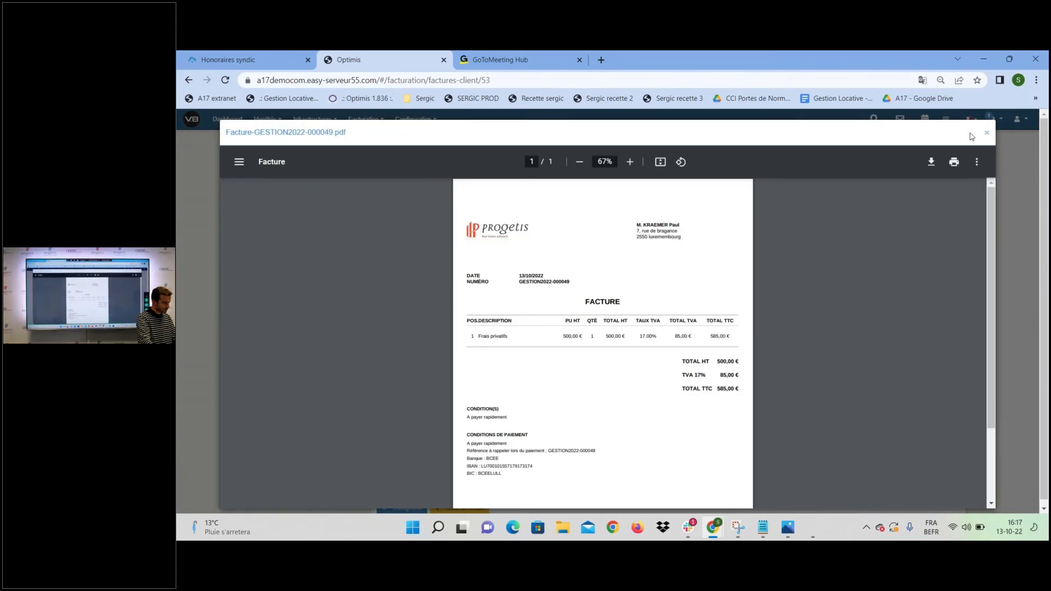
pyautogui.click(985, 133)
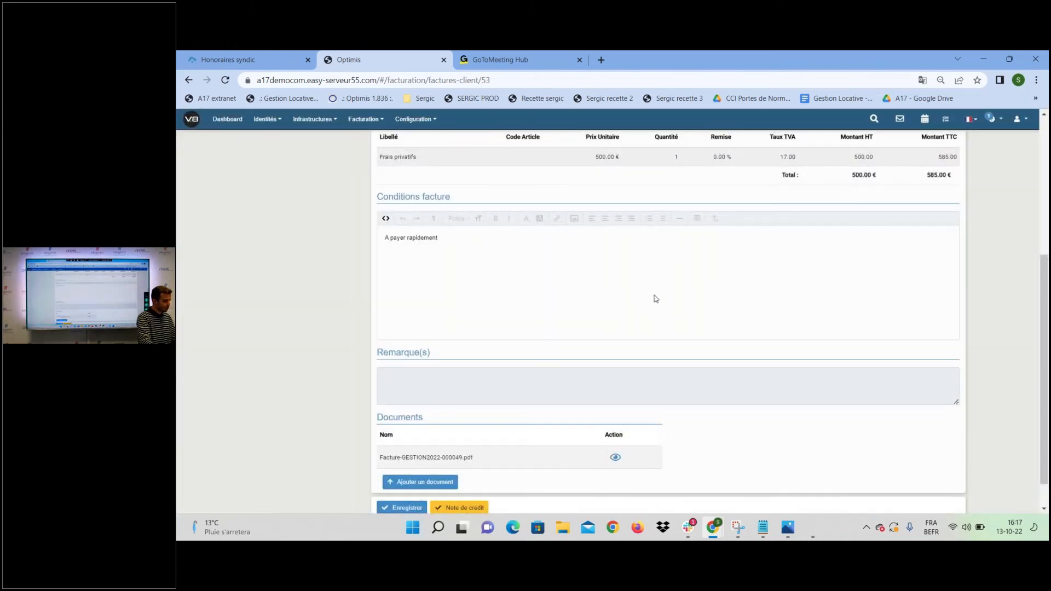
pyautogui.scroll(5, 469, 310)
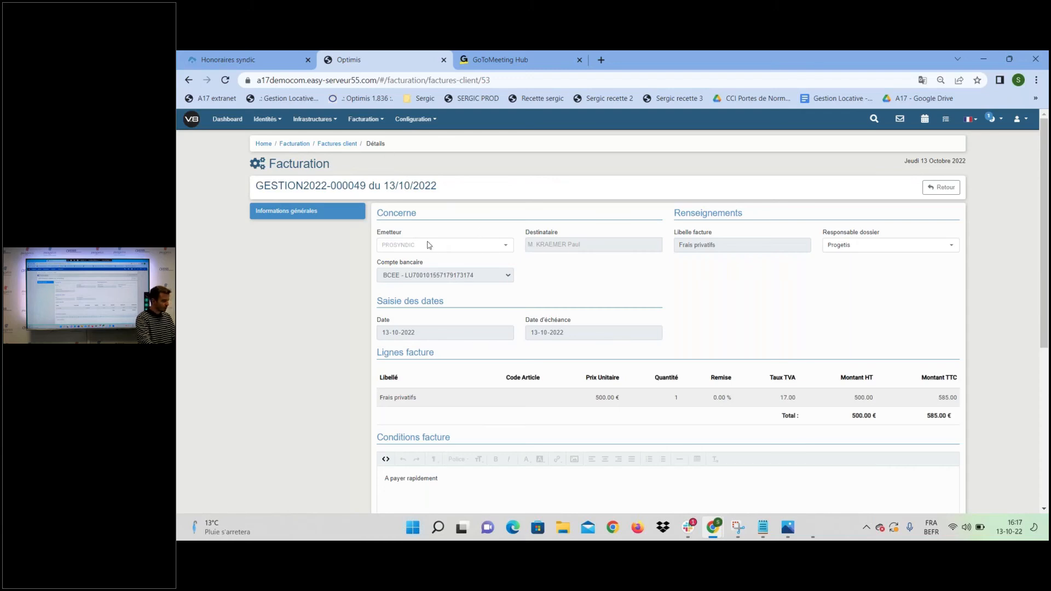
# Open the client list and view the other identity categories, such as prospects, suppliers and contacts.
pyautogui.click(277, 121)
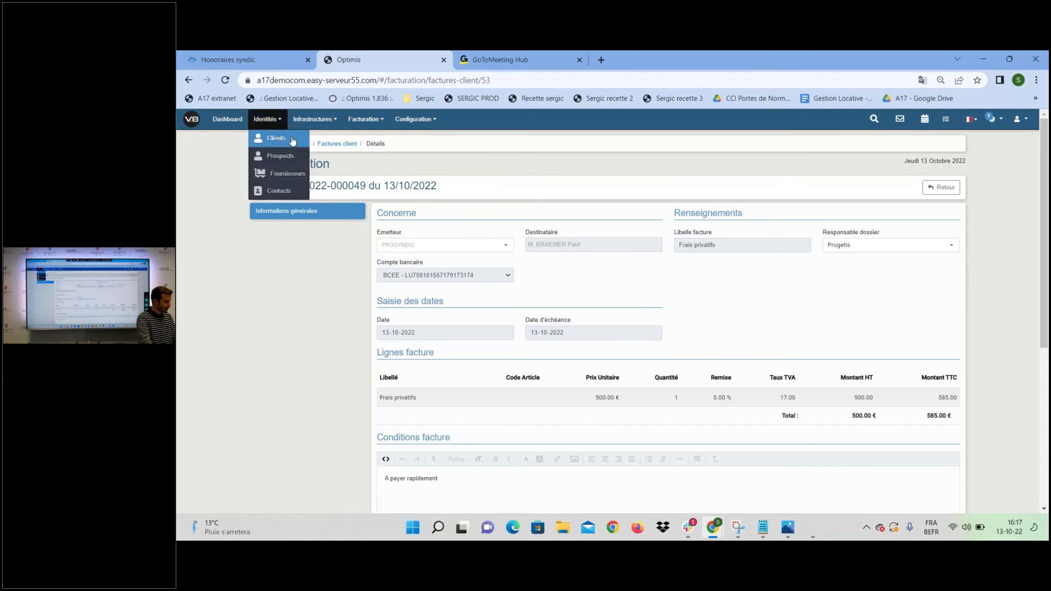
pyautogui.click(277, 142)
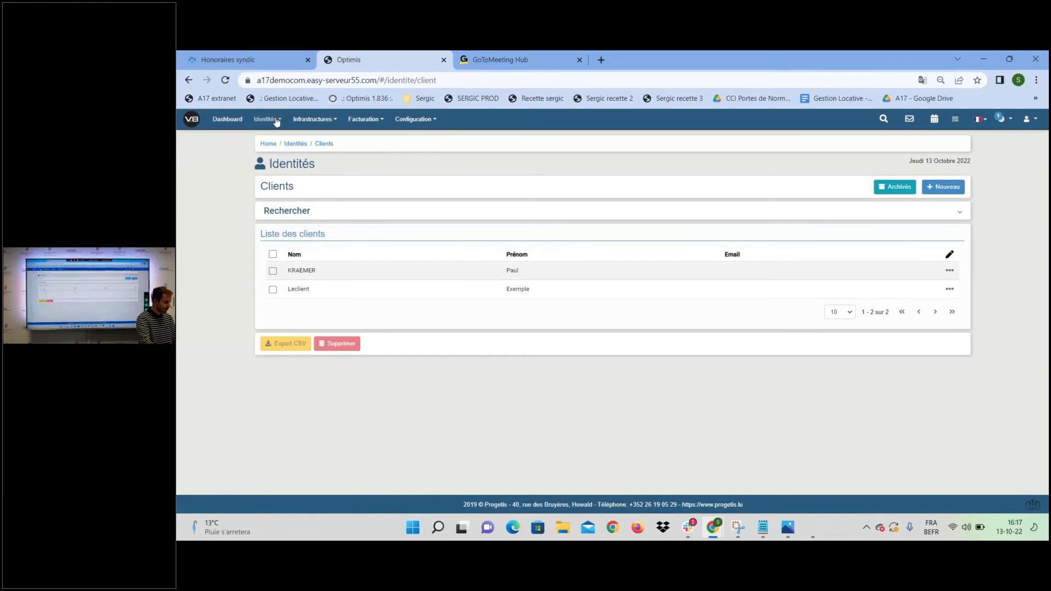
pyautogui.click(276, 121)
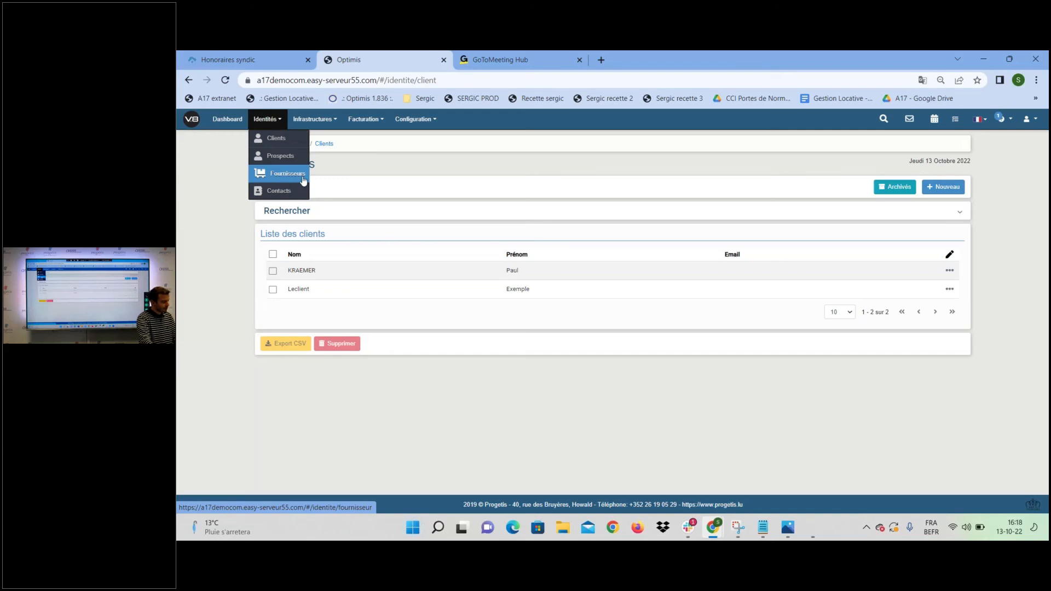
pyautogui.click(370, 167)
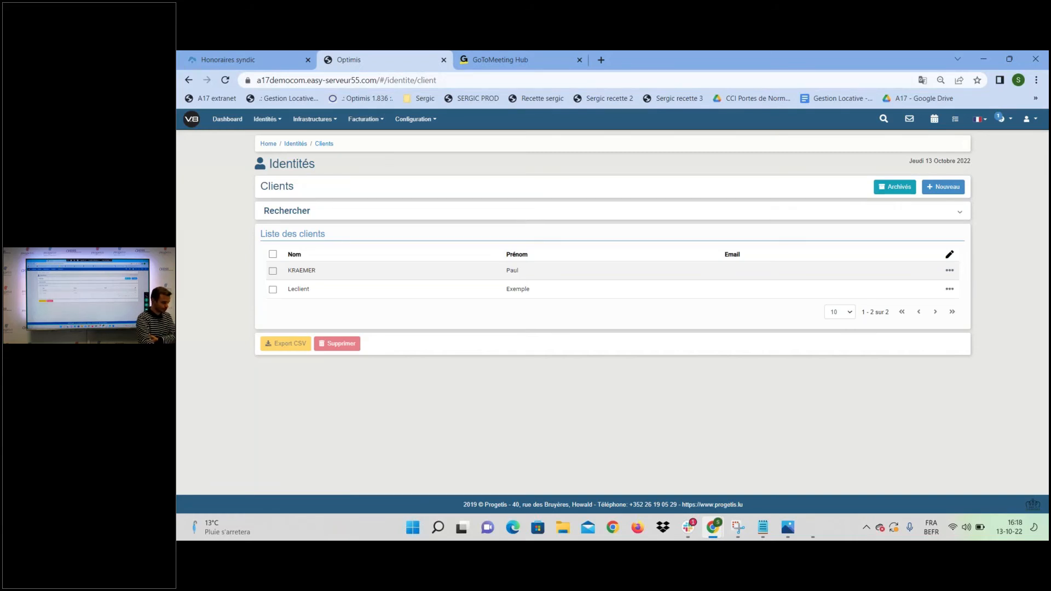
# Open the access control configuration and review the Gérant profile's rights, including those for the Facturation resource.
pyautogui.click(423, 120)
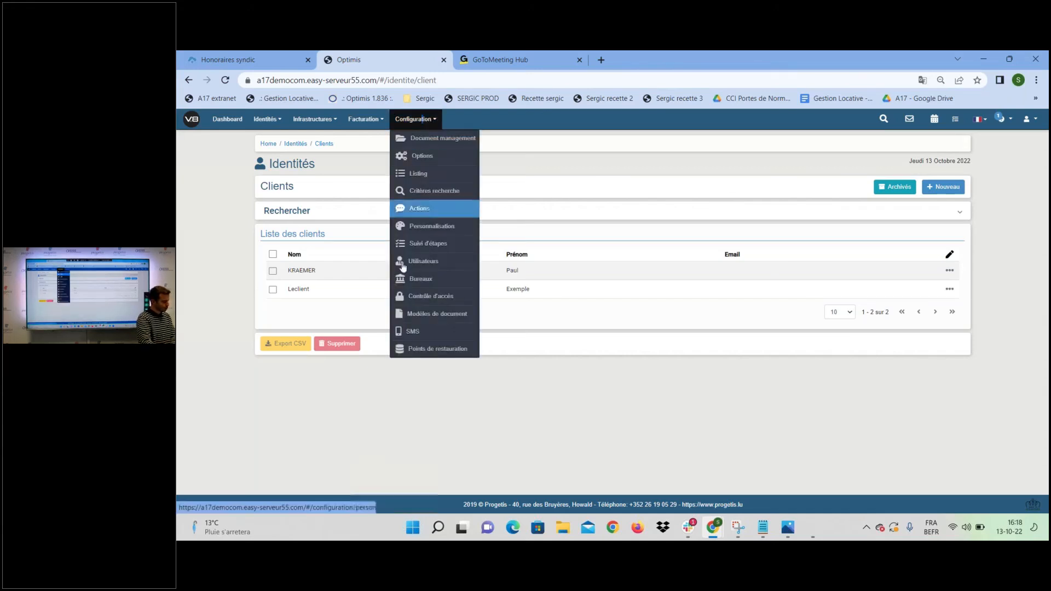
pyautogui.click(467, 301)
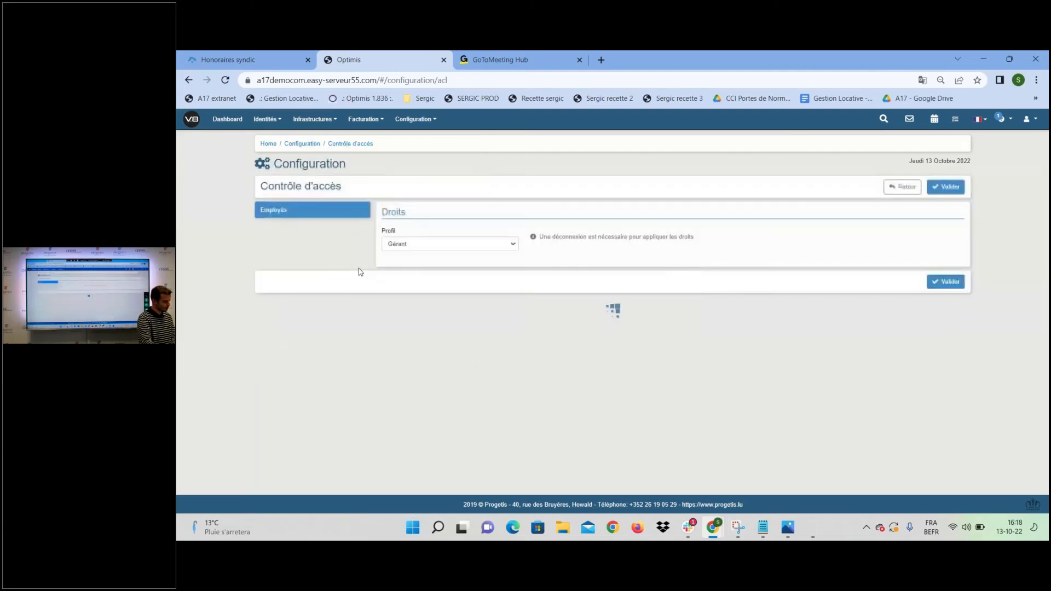
pyautogui.click(401, 245)
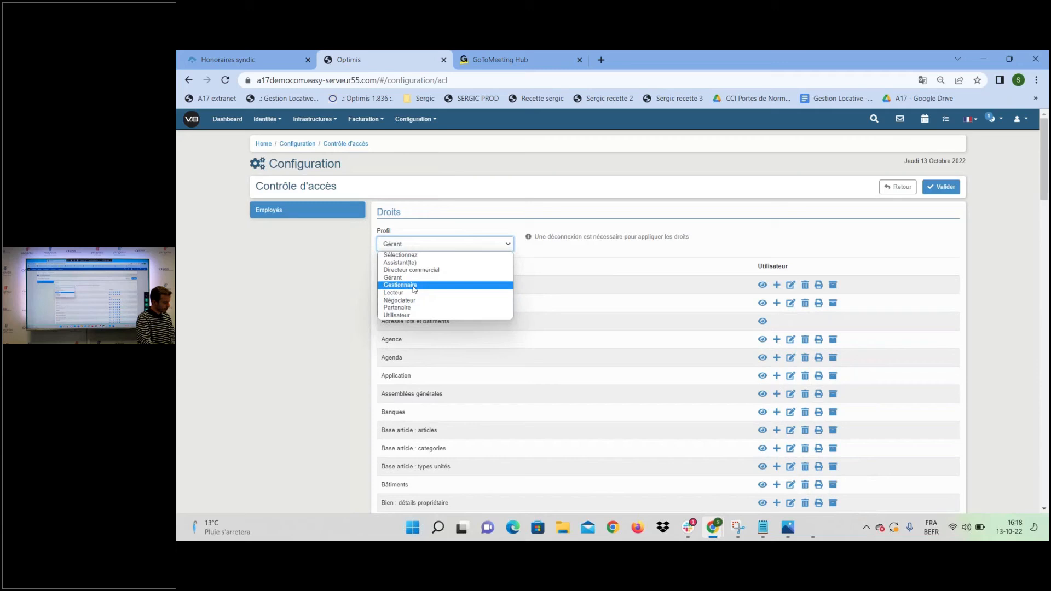
pyautogui.click(439, 213)
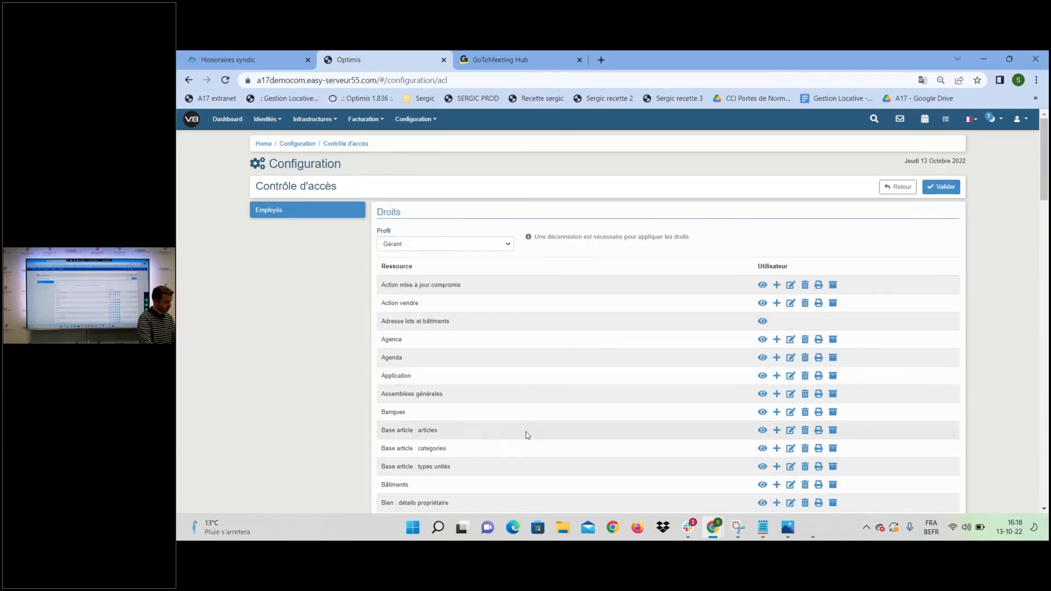
pyautogui.scroll(-13, 518, 419)
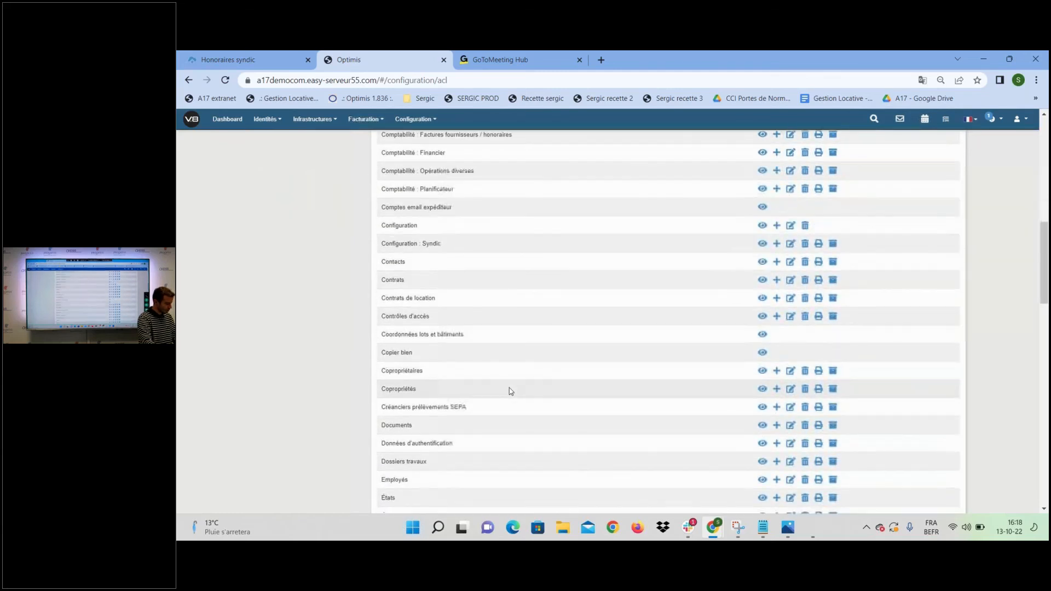
pyautogui.scroll(-3, 449, 327)
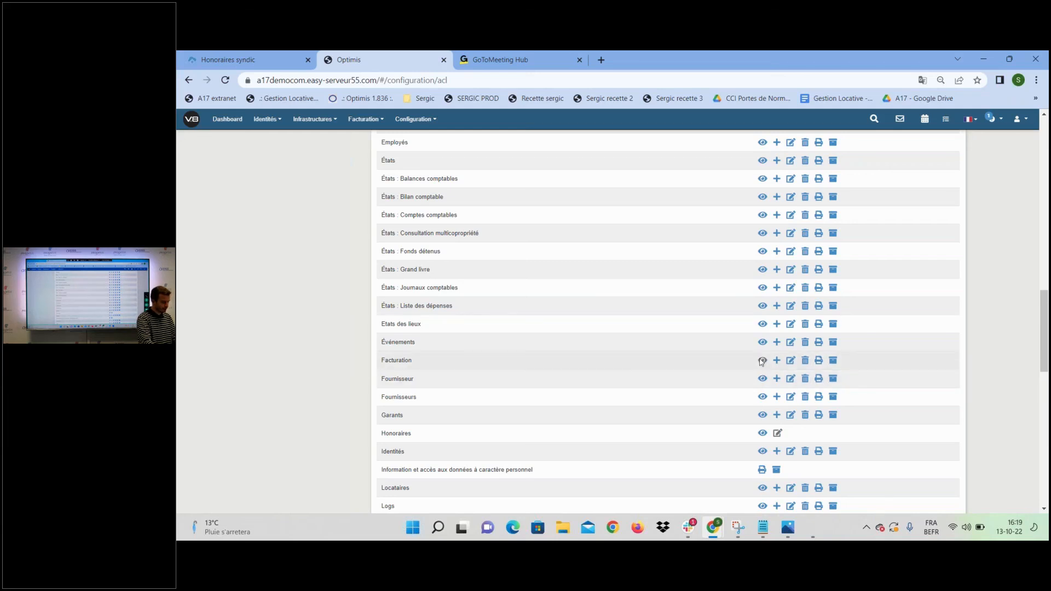
pyautogui.scroll(10, 622, 381)
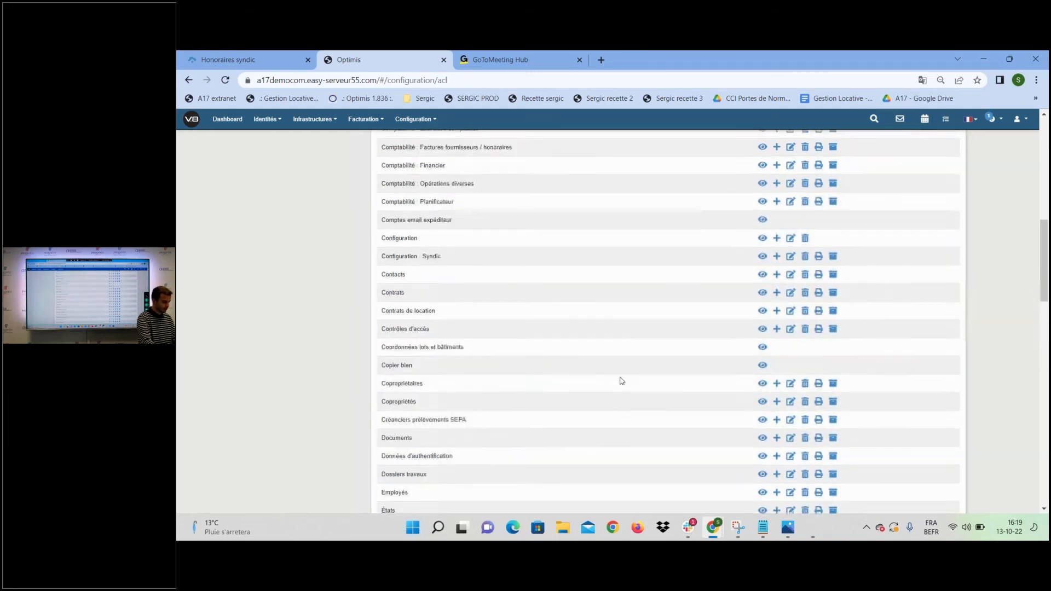
pyautogui.scroll(5, 622, 380)
# Display the Assistant(e) profile's rights and search the page for "factu" to examine the invoicing permissions.
pyautogui.click(469, 244)
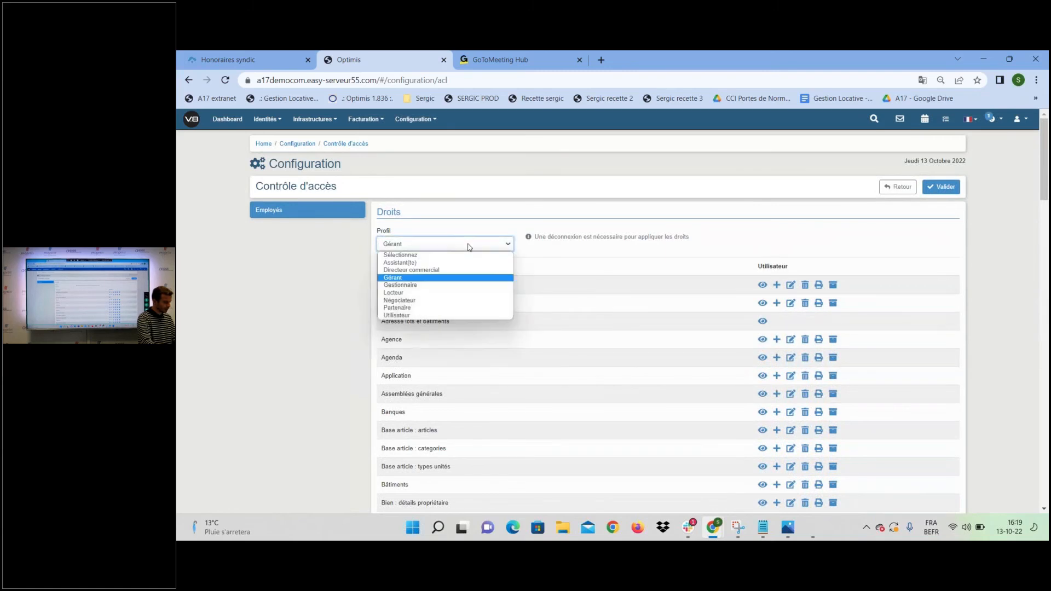
pyautogui.click(407, 263)
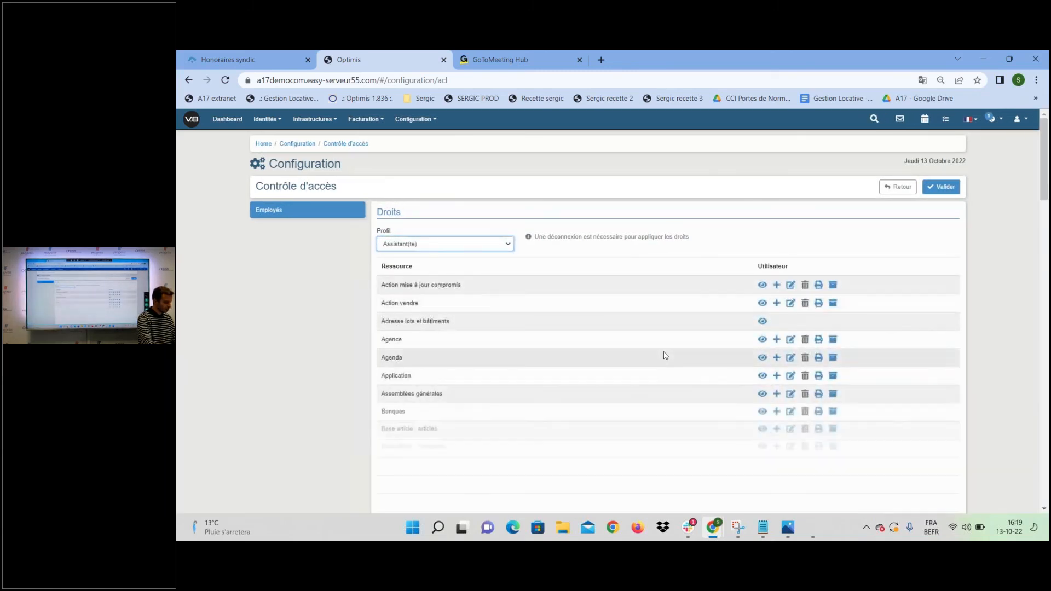
pyautogui.scroll(-2, 665, 355)
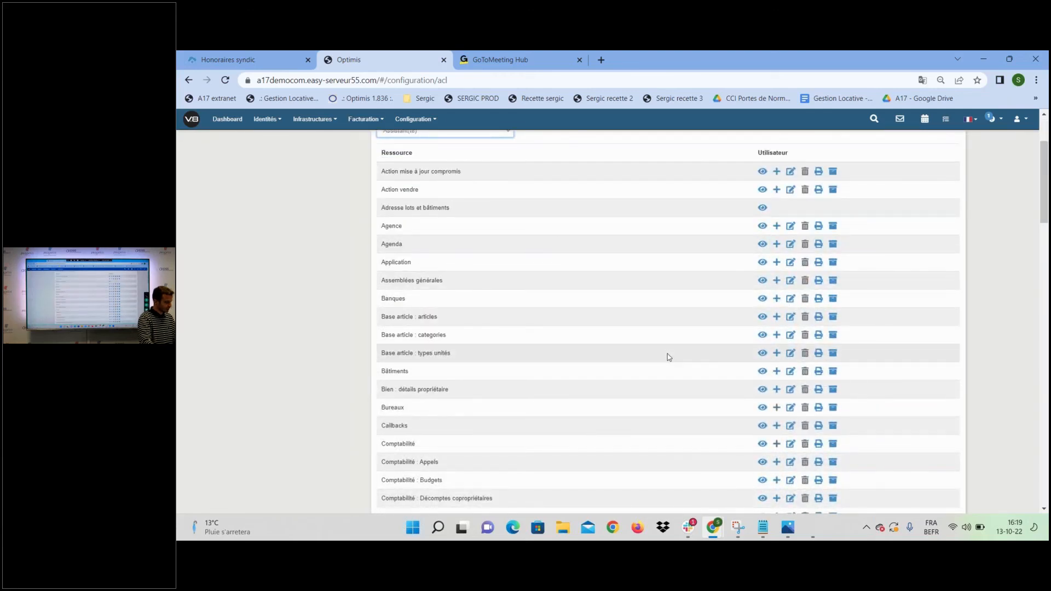
pyautogui.hotkey('ctrl', 'f')
pyautogui.write('factu')
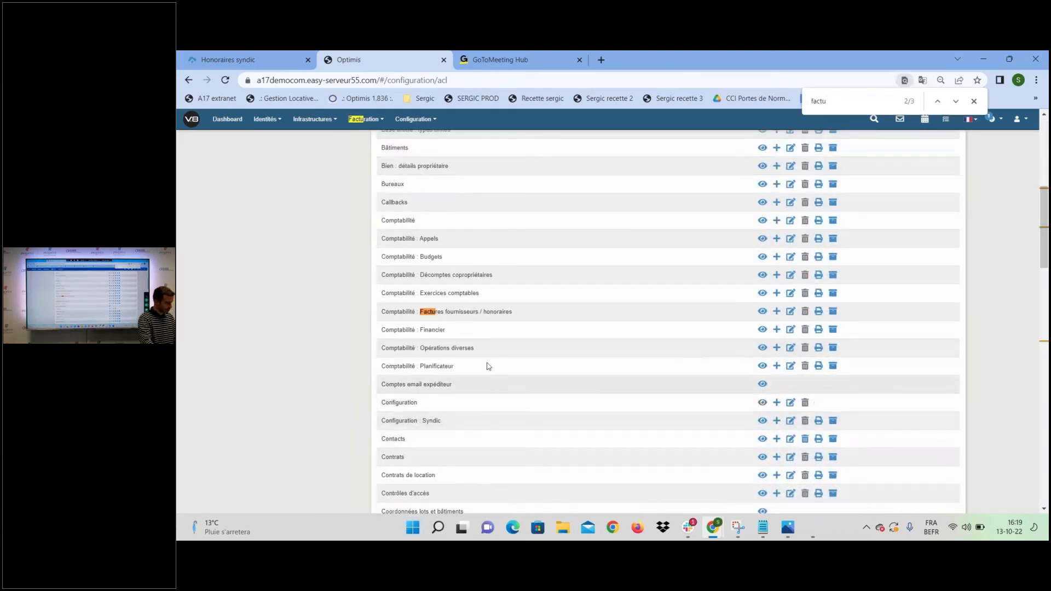
pyautogui.click(974, 101)
pyautogui.scroll(2, 575, 292)
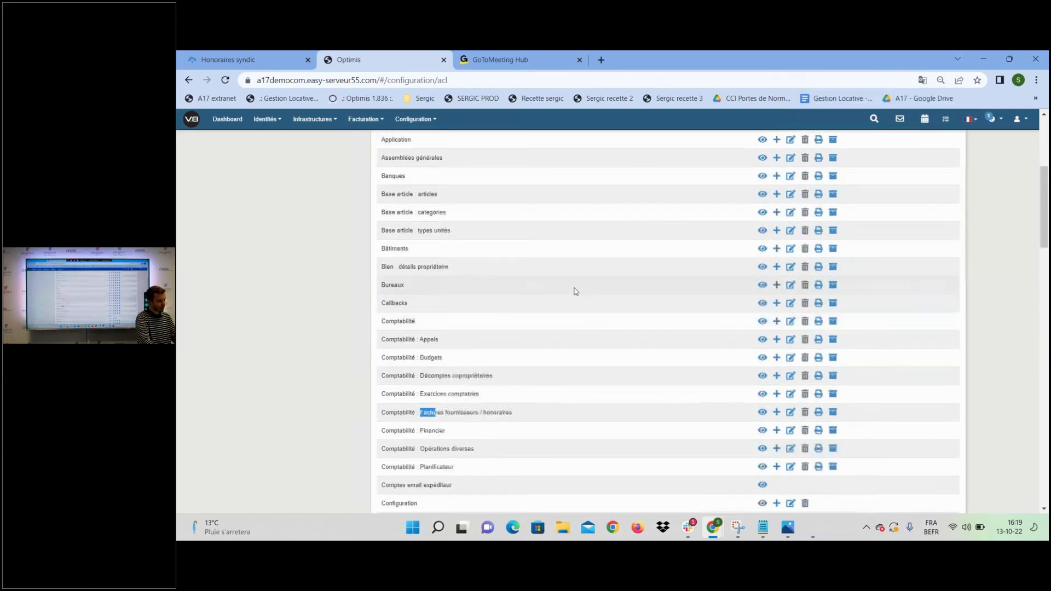
pyautogui.scroll(5, 575, 292)
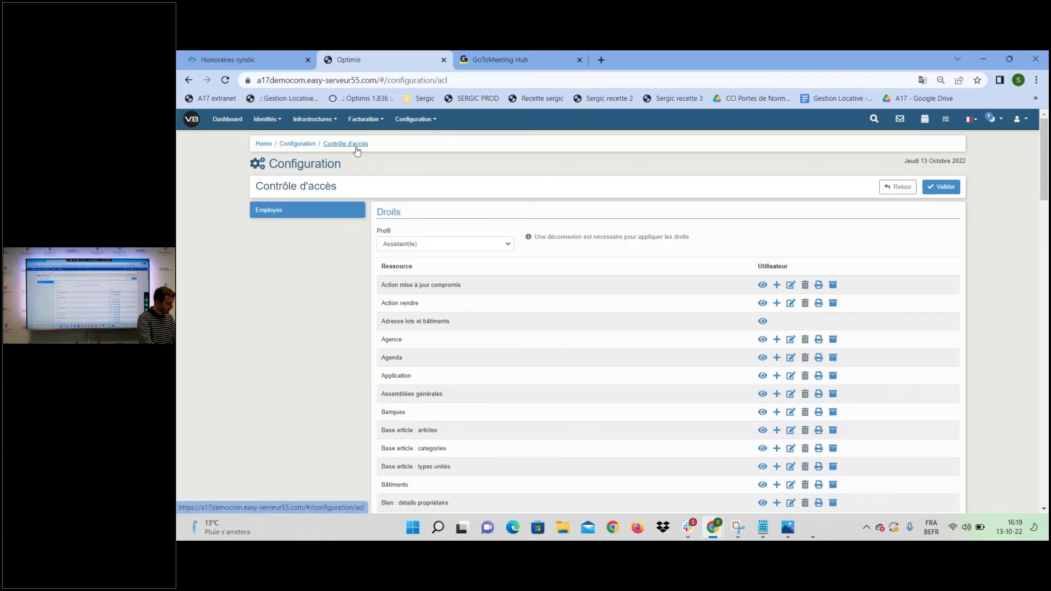
# Open the Facturation personalisation settings and examine the custom prefix used for invoice numbering.
pyautogui.click(420, 121)
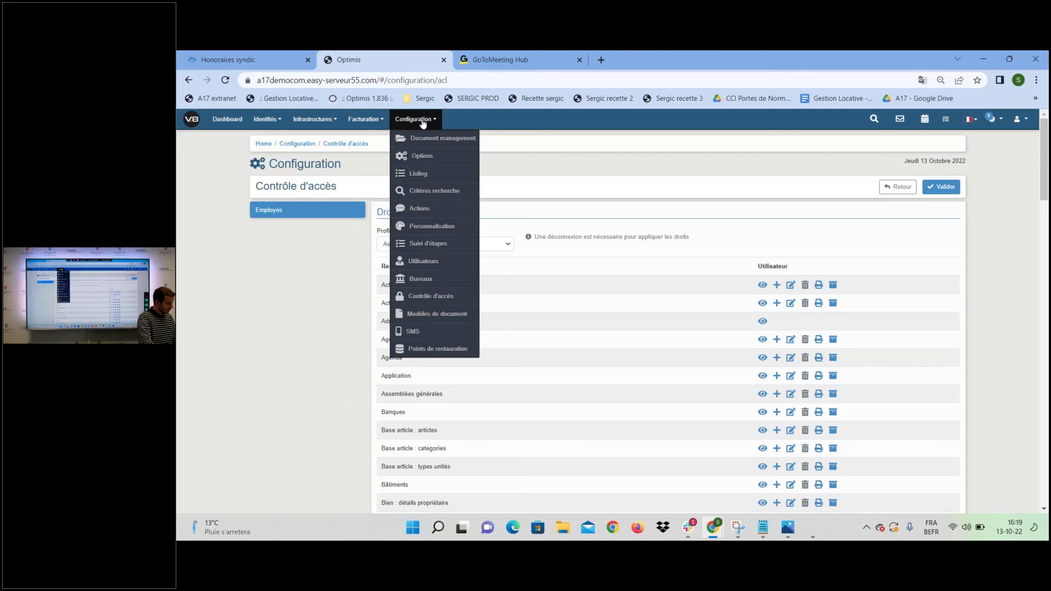
pyautogui.click(422, 228)
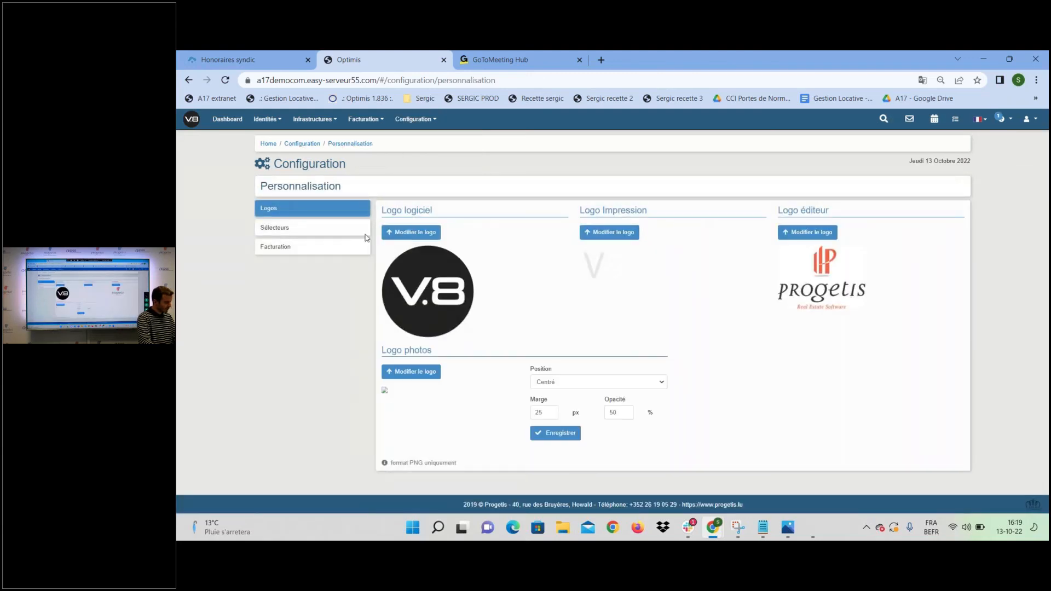
pyautogui.click(312, 253)
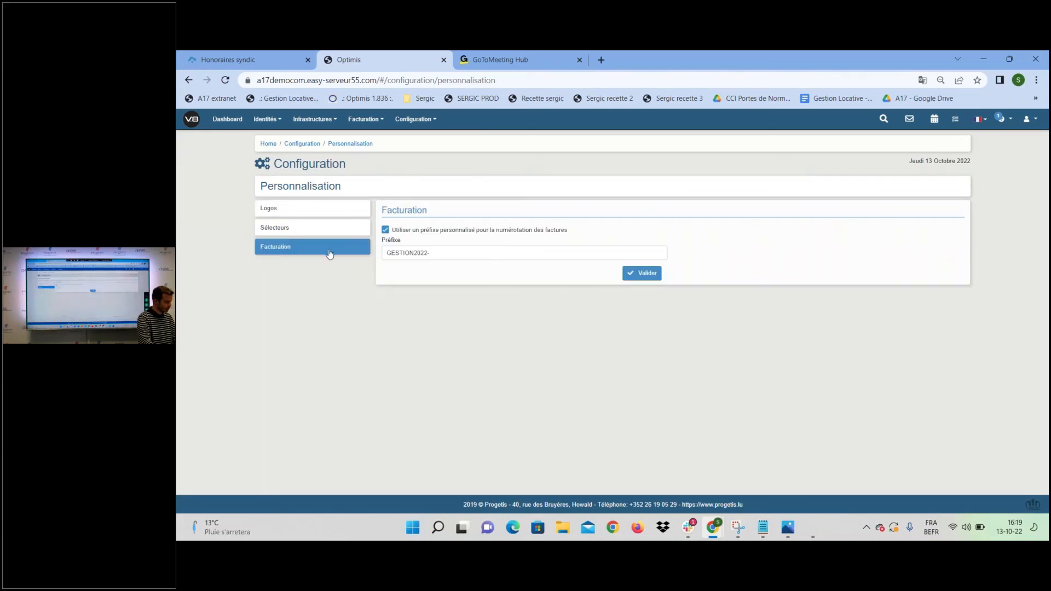
pyautogui.doubleClick(402, 241)
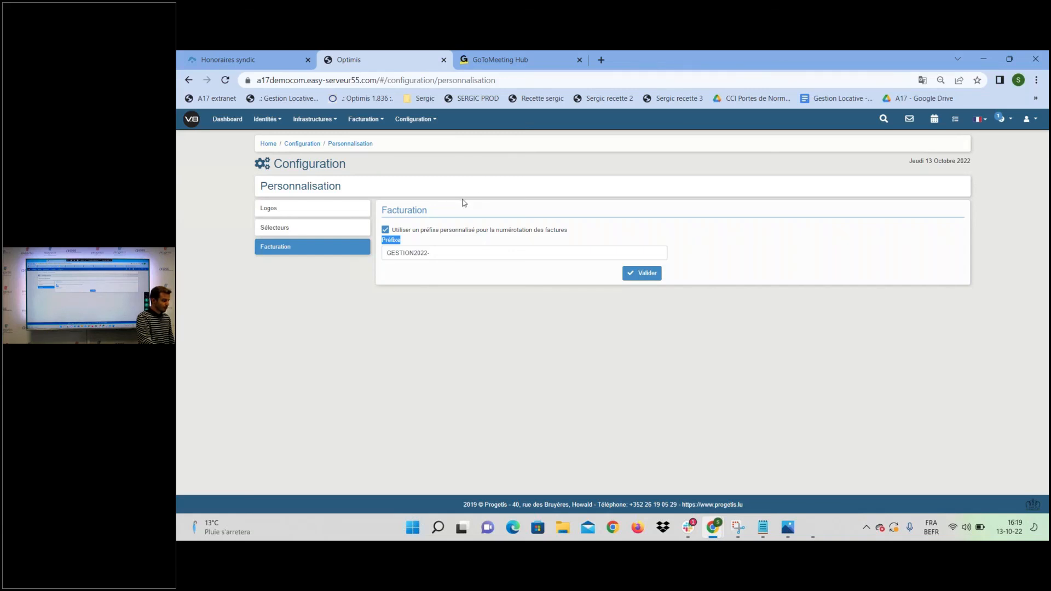
pyautogui.click(436, 259)
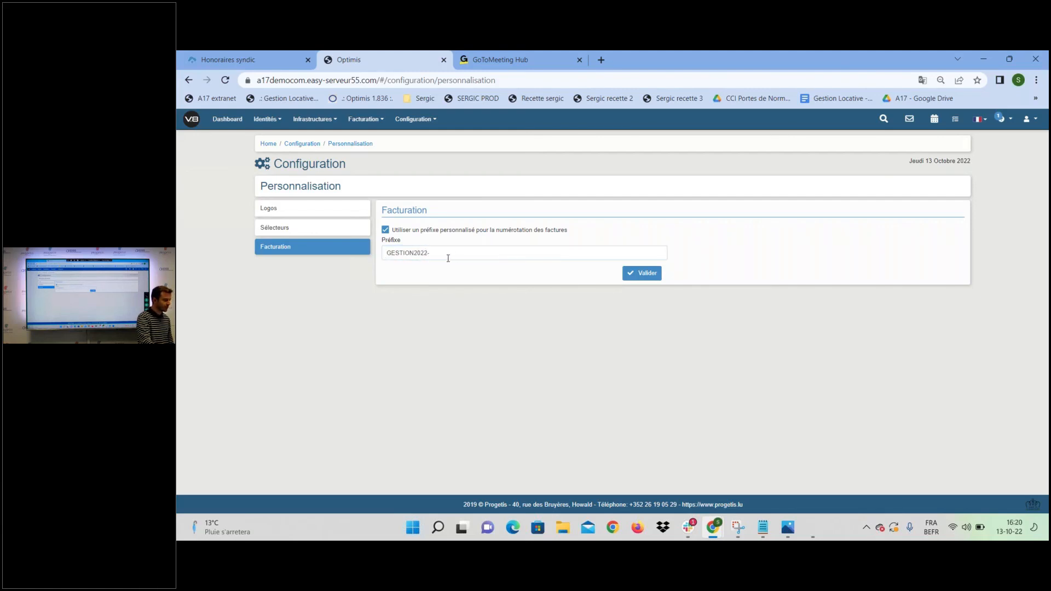
# Return to the client invoice list and review the references of the issued invoices.
pyautogui.click(363, 119)
pyautogui.moveTo(376, 138)
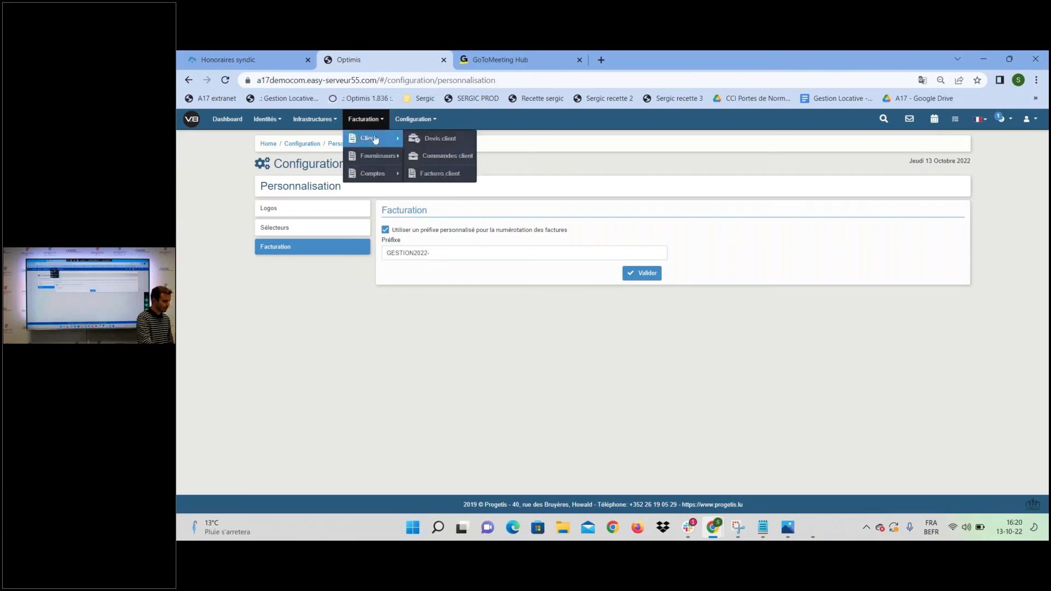
pyautogui.click(442, 174)
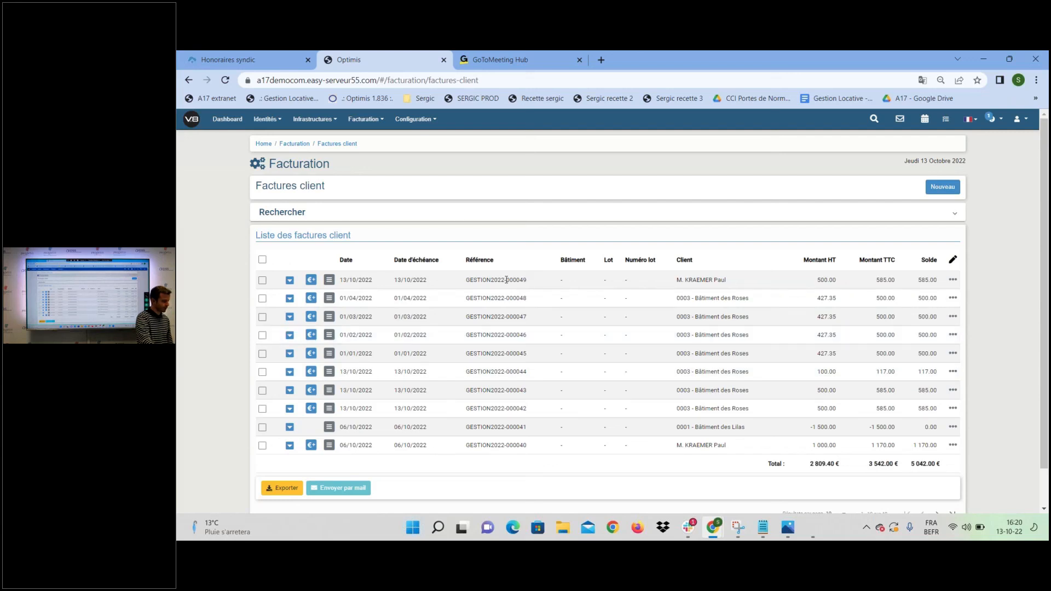
# Record a payment of 585 € against the Frais privatifs client invoice dated 13/10/2022 and save it.
pyautogui.moveTo(506, 279); pyautogui.dragTo(466, 280)
pyautogui.click(502, 187)
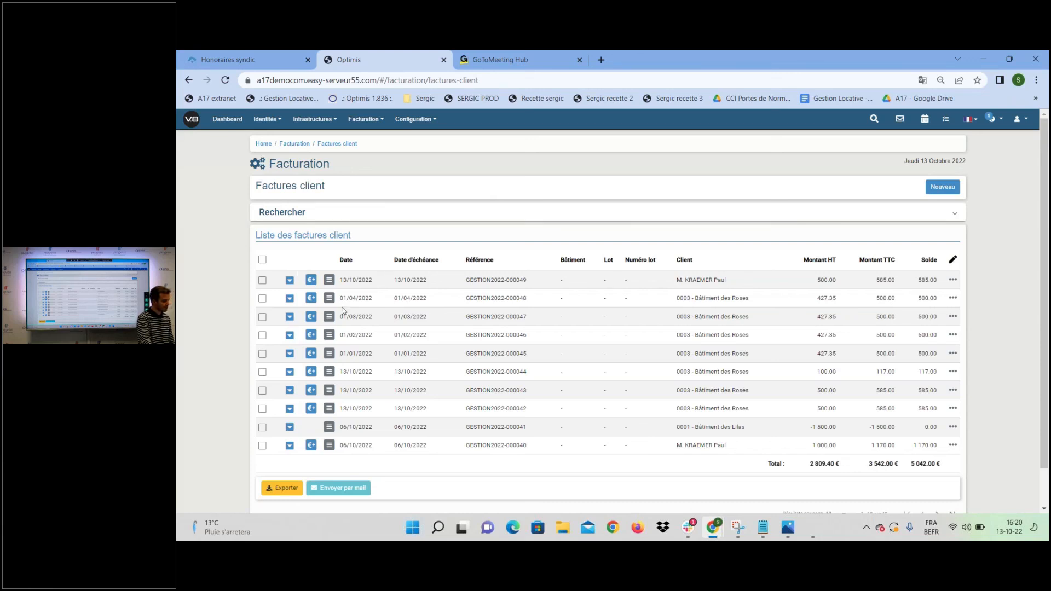
pyautogui.click(311, 280)
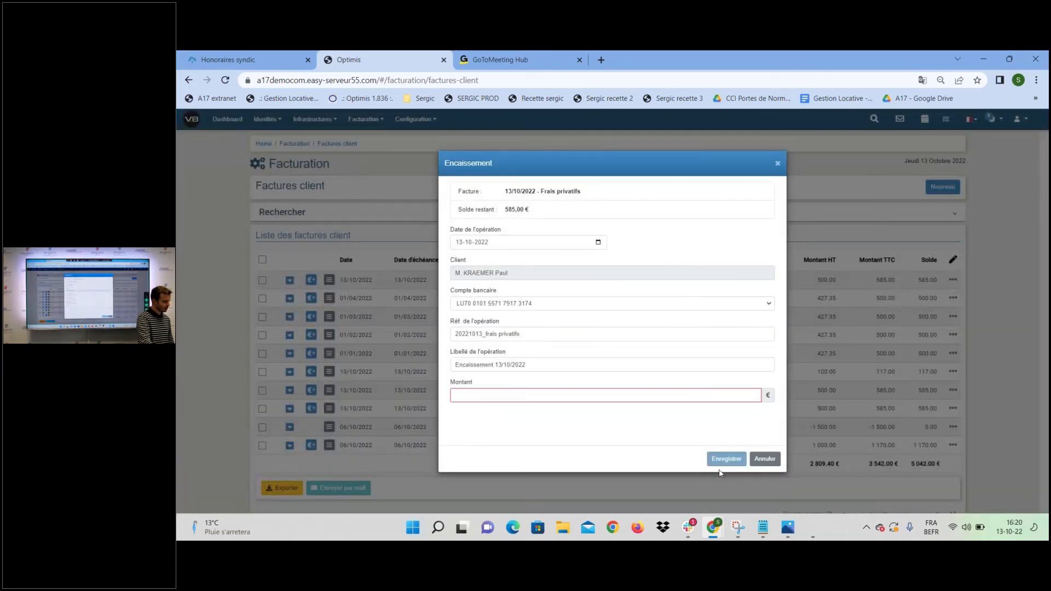
pyautogui.write('585')
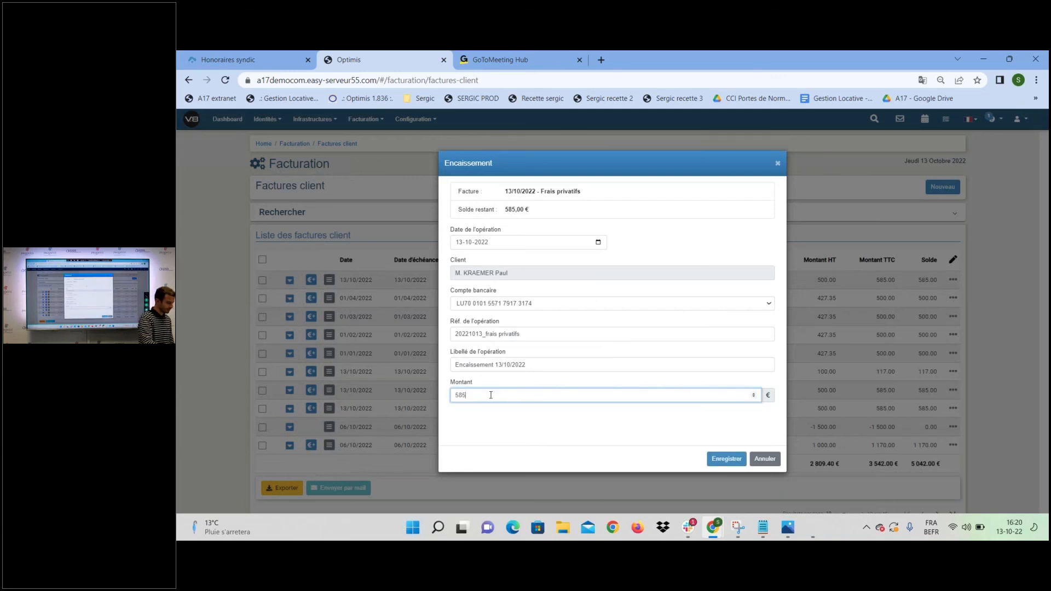
pyautogui.click(726, 460)
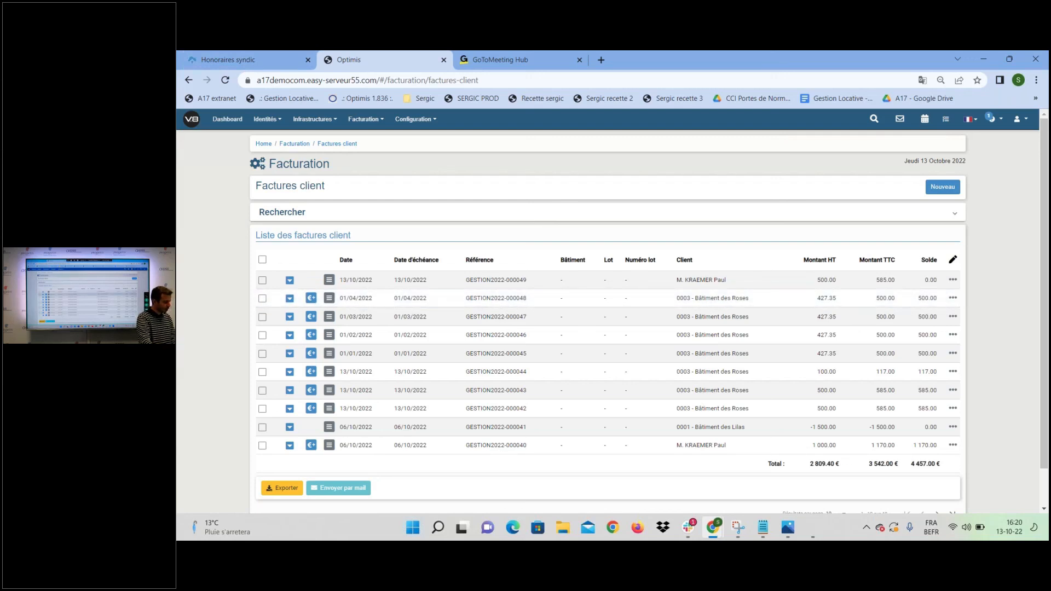
# Select all client invoices on the current page and review the export choices available for the selection.
pyautogui.scroll(-1, 328, 383)
pyautogui.click(262, 219)
pyautogui.click(281, 446)
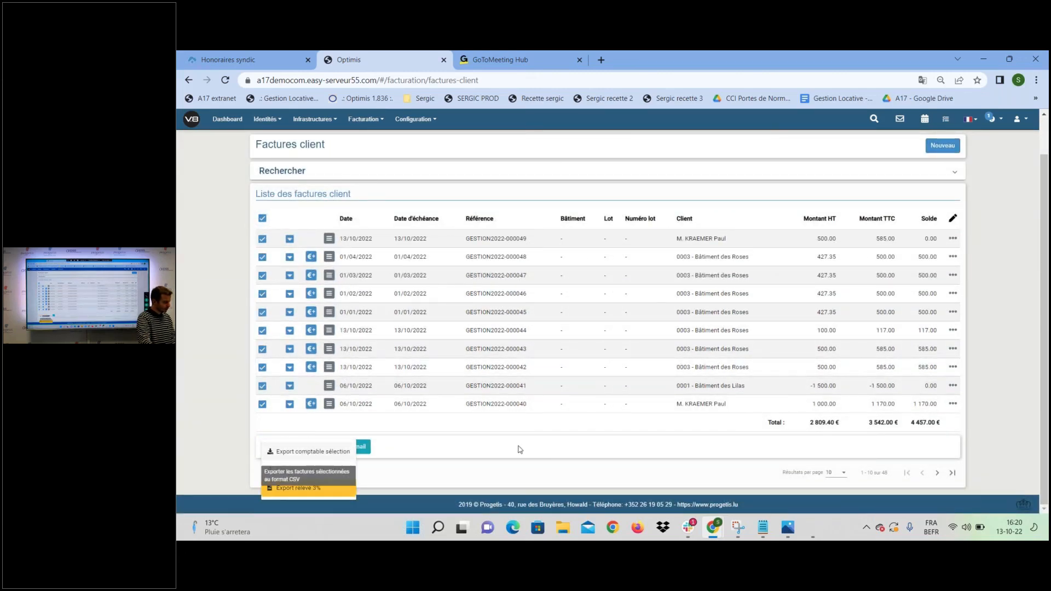
pyautogui.click(537, 446)
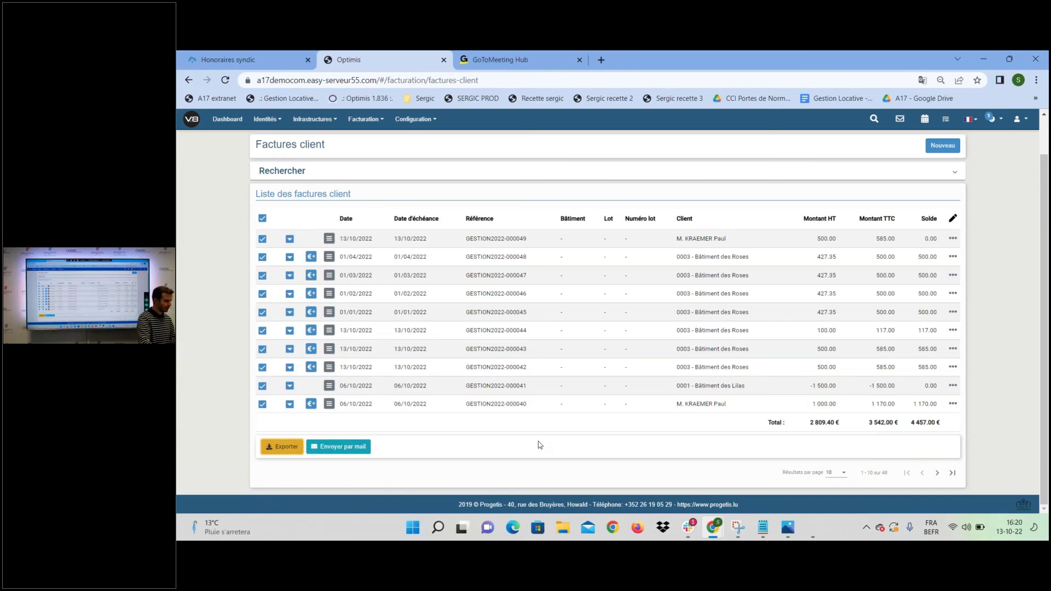
pyautogui.click(385, 279)
# Look through the client billing entries under Facturation and the entries available under Configuration.
pyautogui.scroll(1, 385, 281)
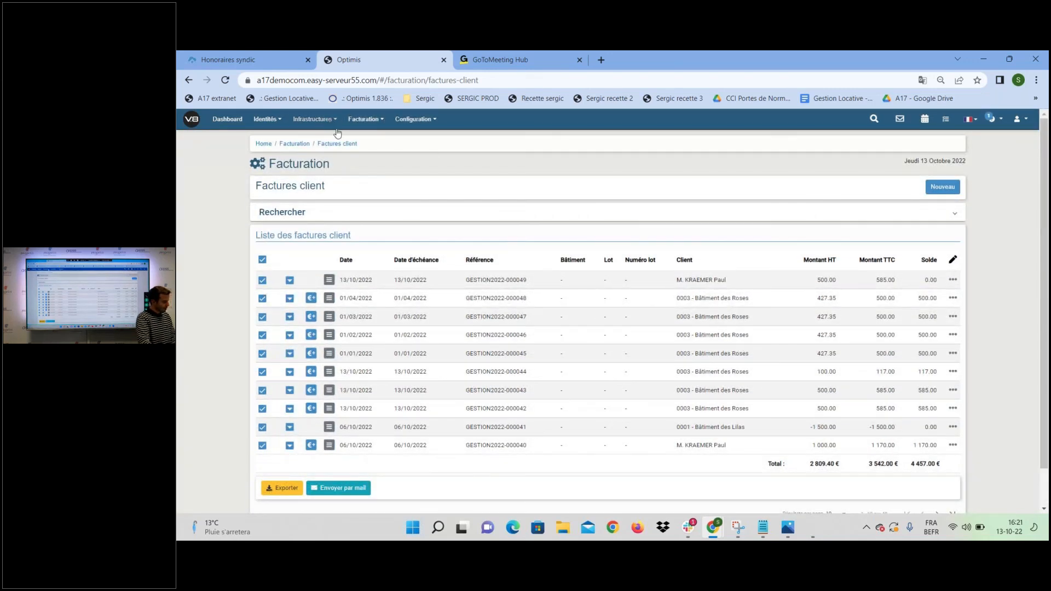
pyautogui.click(366, 120)
pyautogui.moveTo(386, 149)
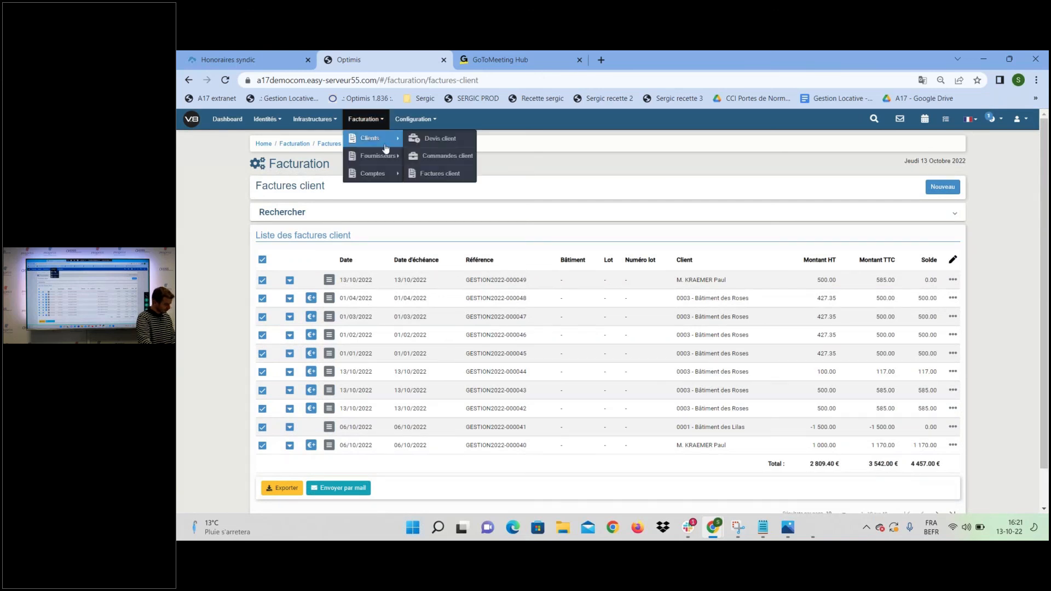
pyautogui.click(414, 119)
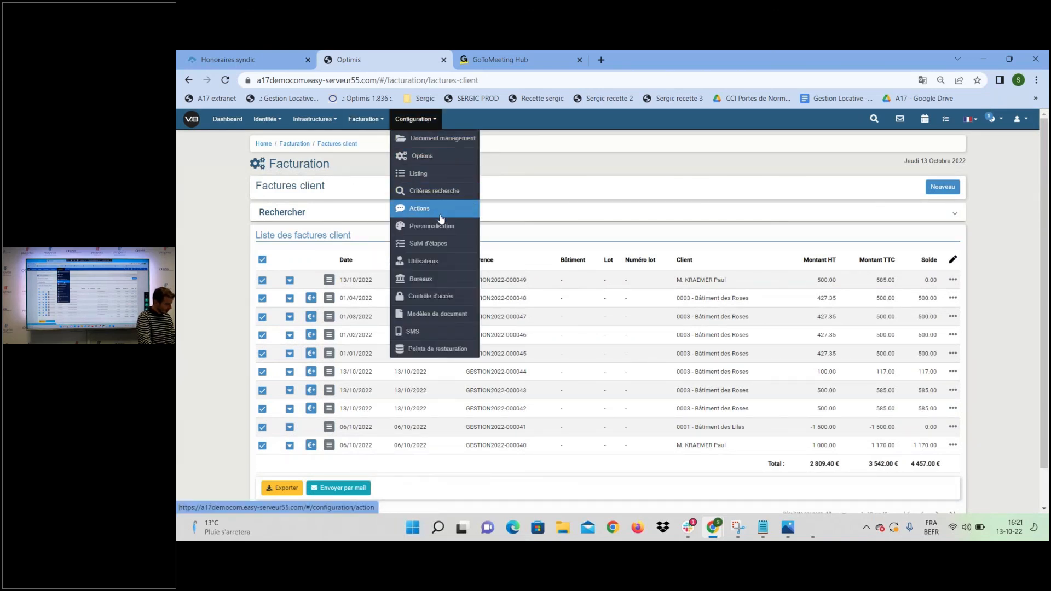